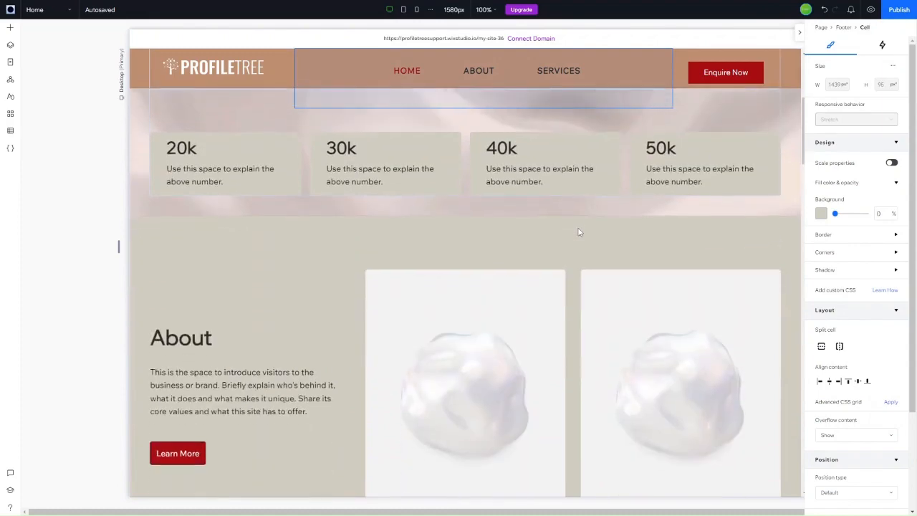
Step: Scroll up to the hero and put the 'Add the Title Text Here' title into text editing
scroll(579, 232, "up", 10)
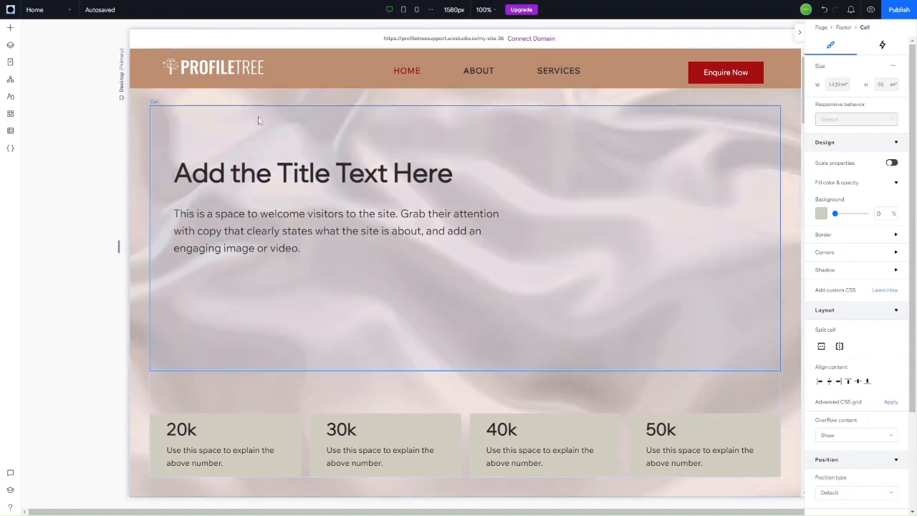
left_click(340, 170)
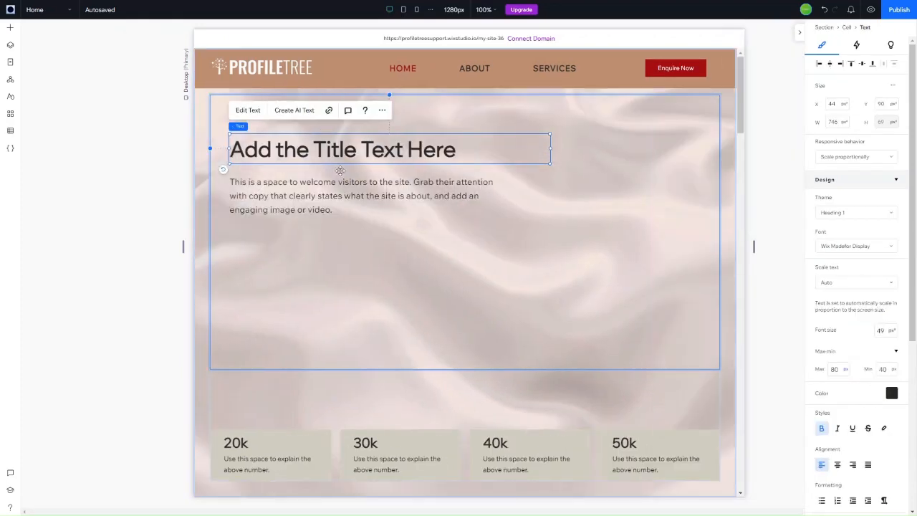
left_click(339, 207)
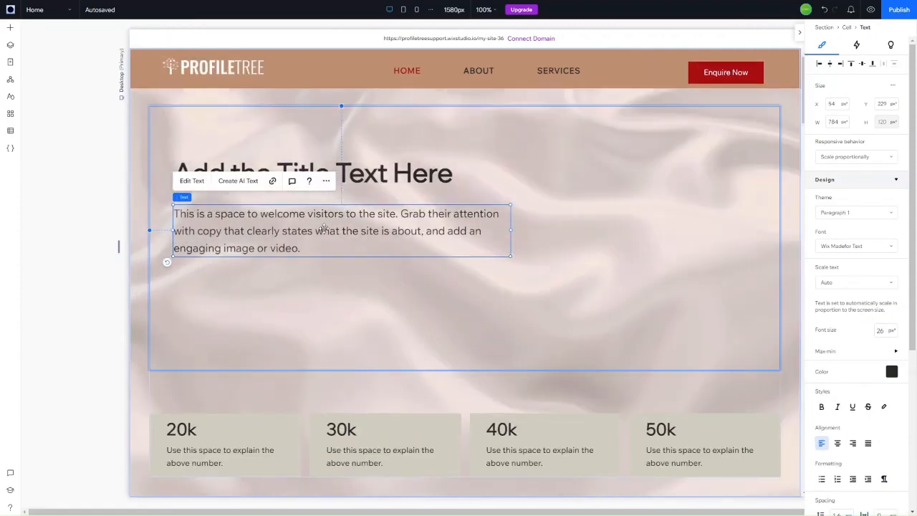
left_click(411, 178)
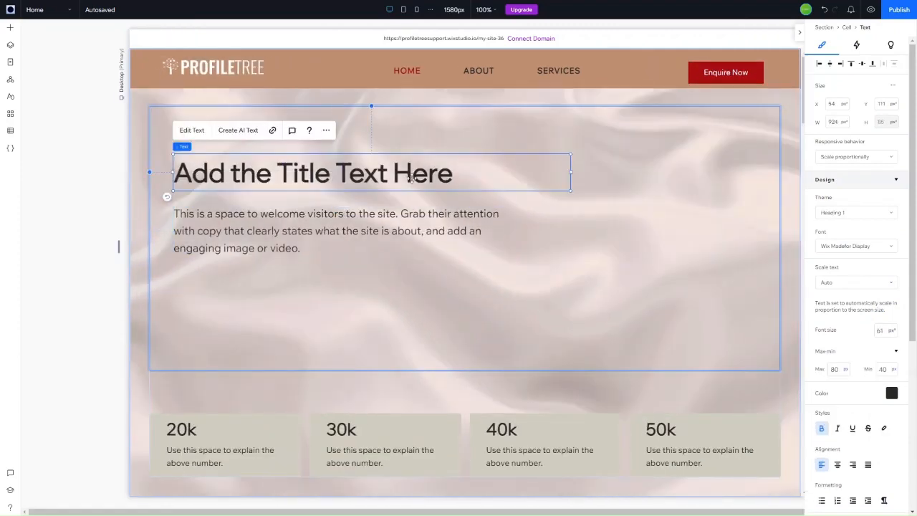
left_click(192, 130)
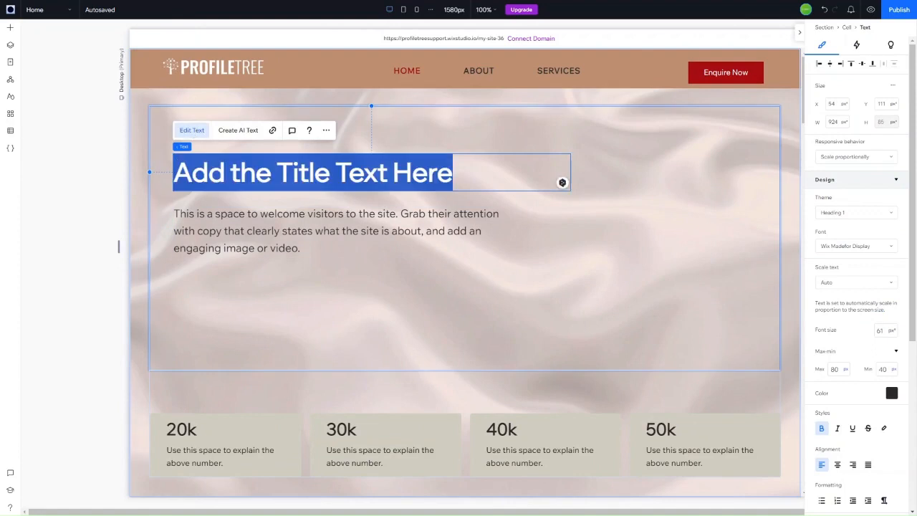
key("alt+Tab")
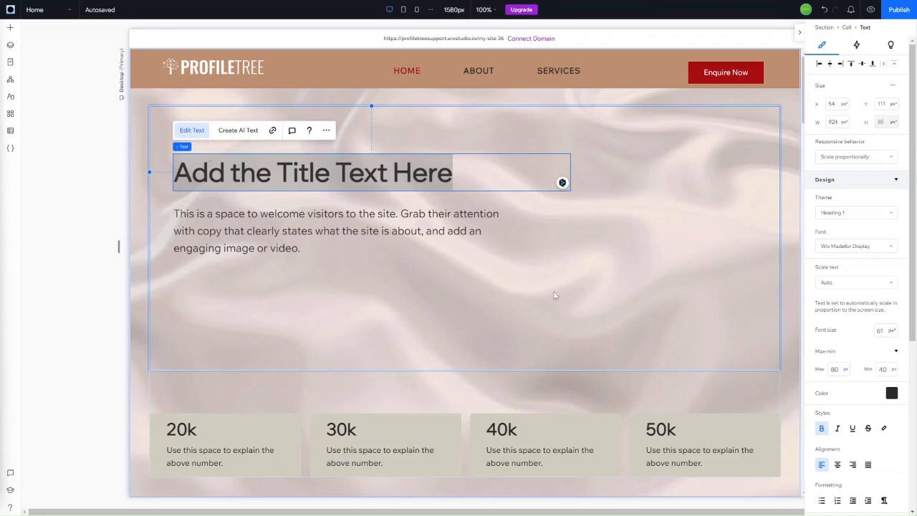
double_click(396, 166)
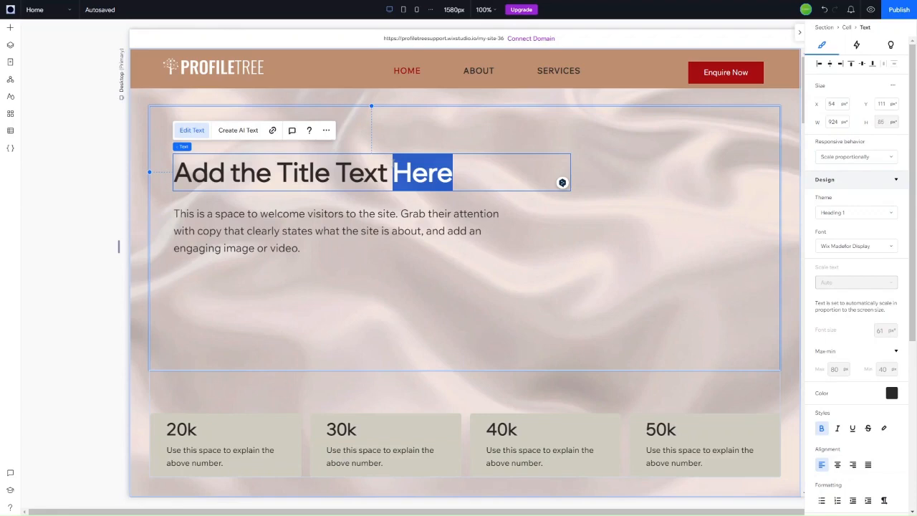
key("ctrl+shift+a")
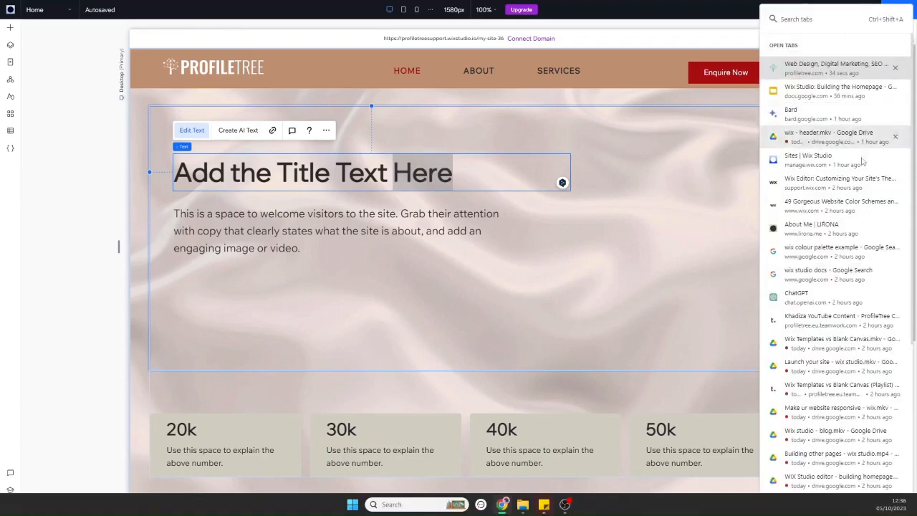
left_click(651, 229)
left_click(651, 230)
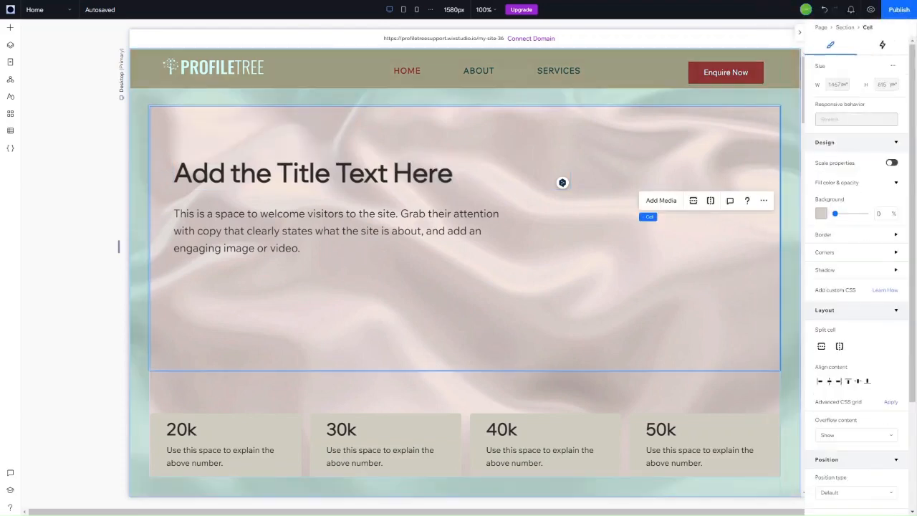
left_click(320, 170)
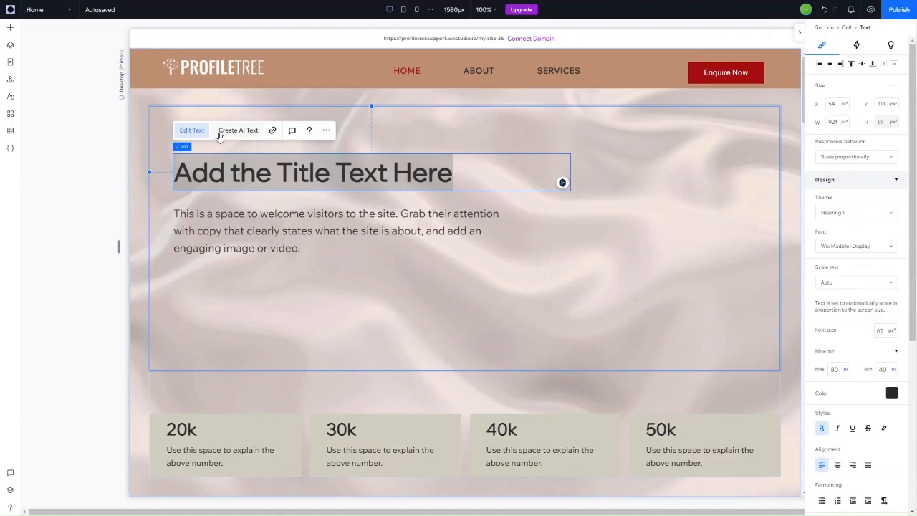
Step: Replace the placeholder title with 'Digital Marketing Agency Driving Buisiness online'
double_click(222, 172)
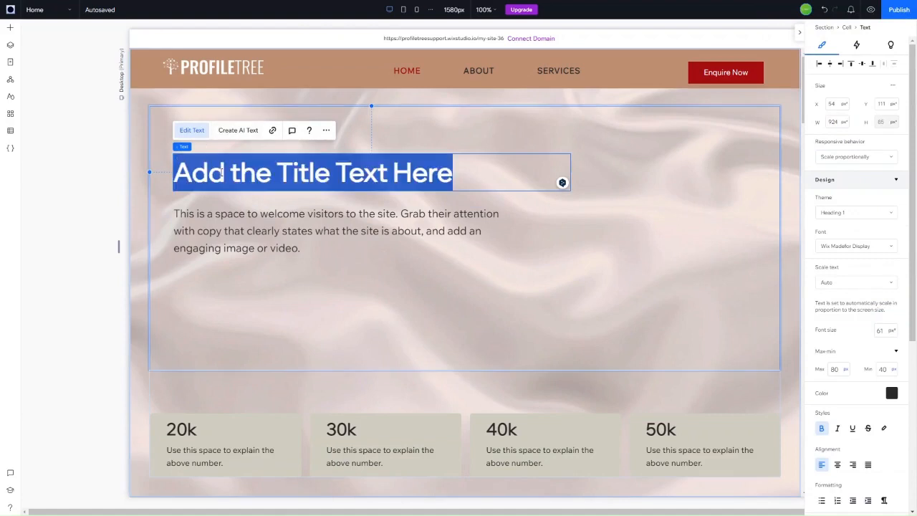
type("Digital MA")
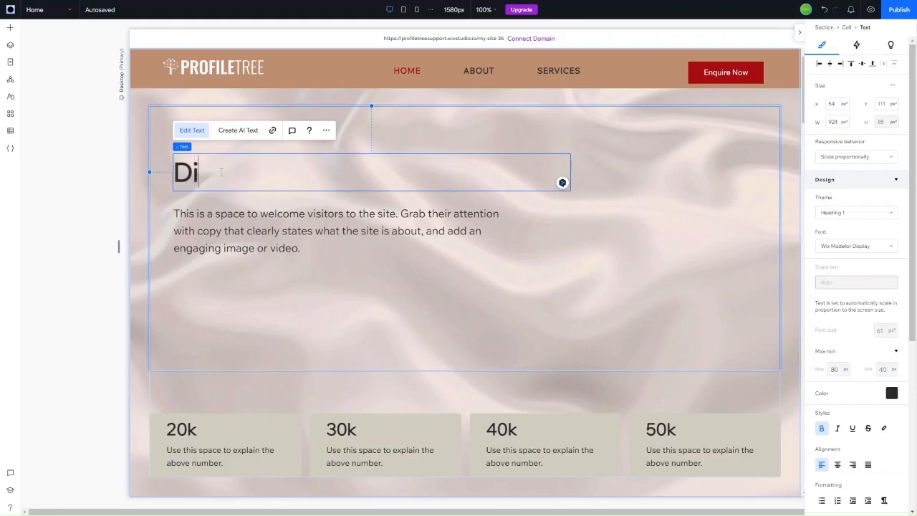
key("BackSpace")
key("BackSpace")
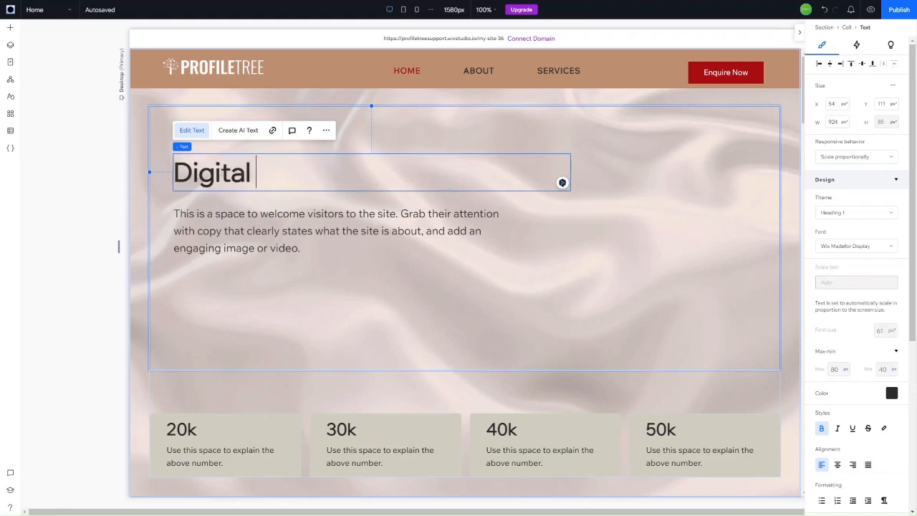
type("Marketing")
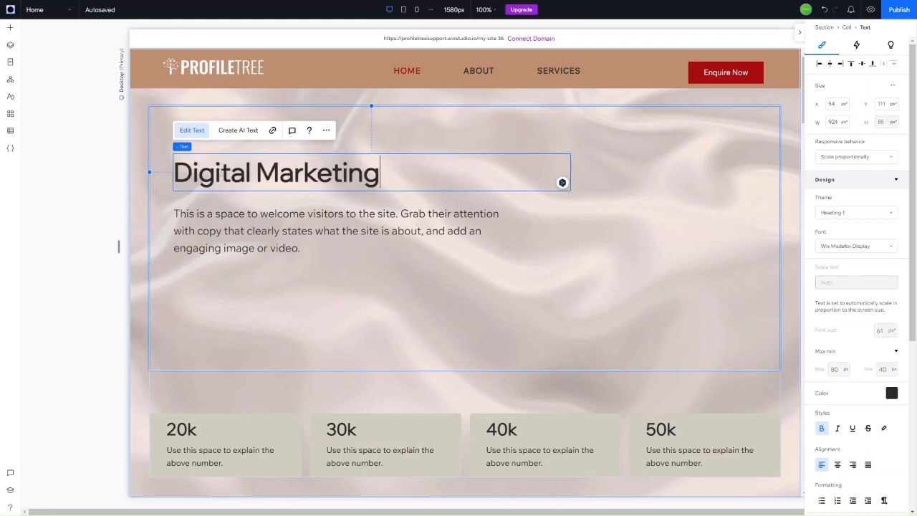
type(" Agency")
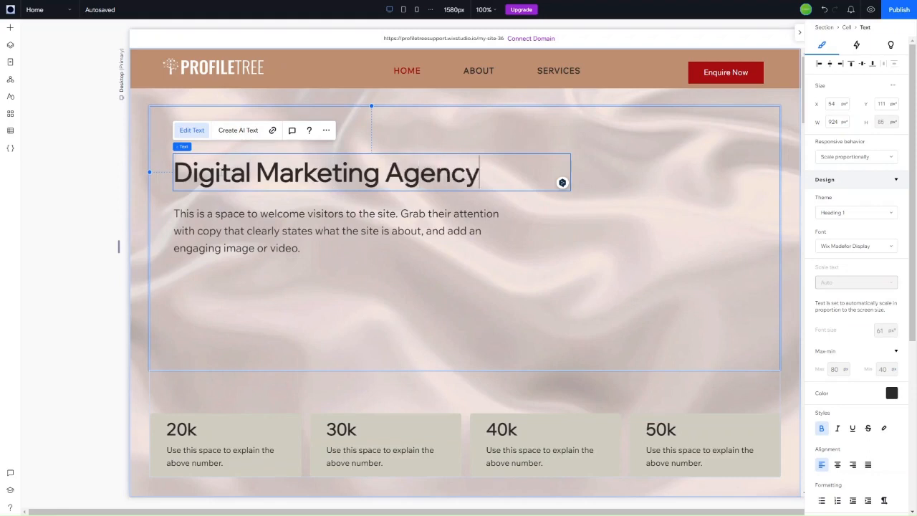
type(" Driv")
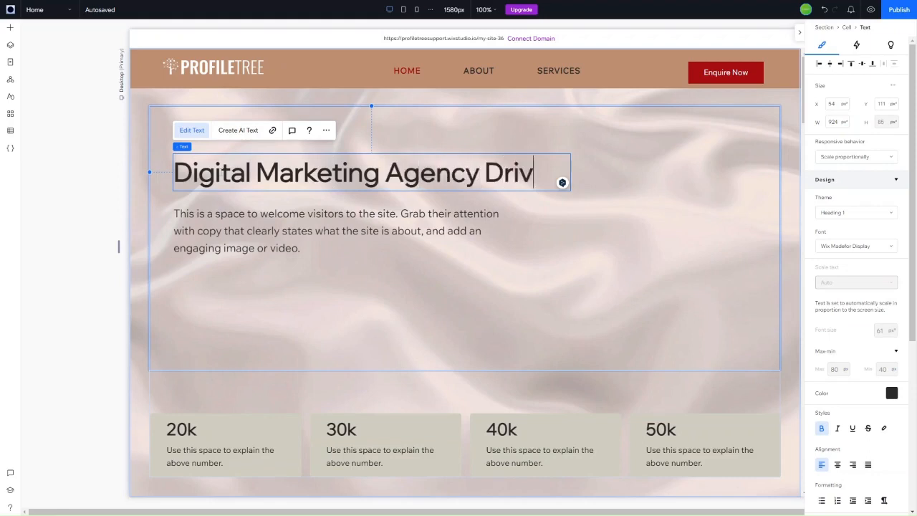
type("ing Buisin")
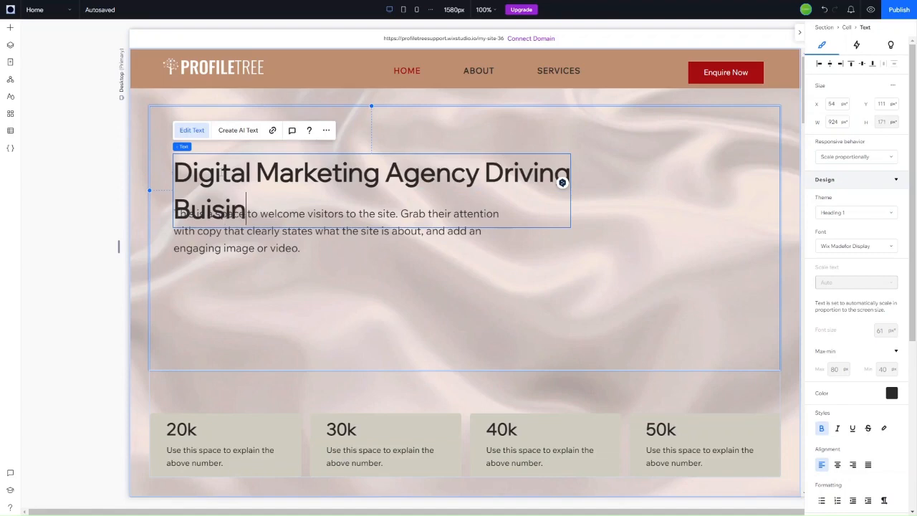
type("ess online")
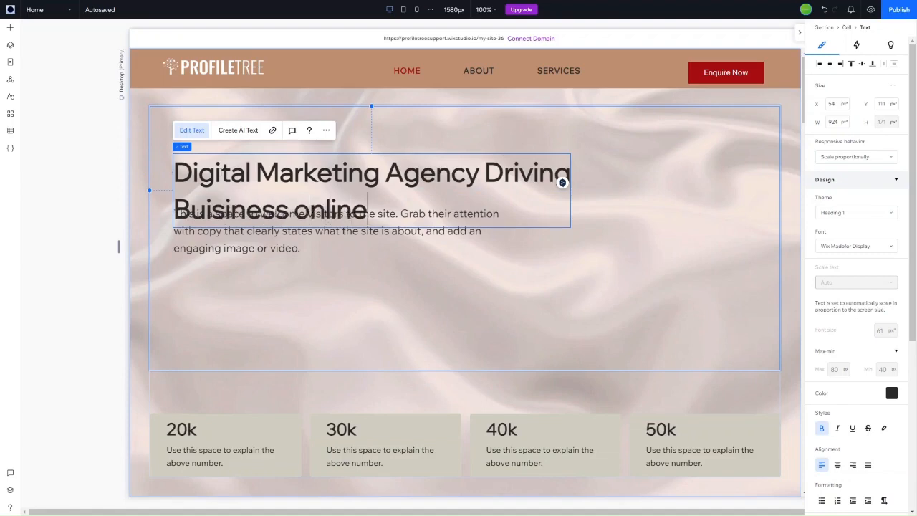
Step: Widen the heading text box so it spans across the hero section
left_click(552, 330)
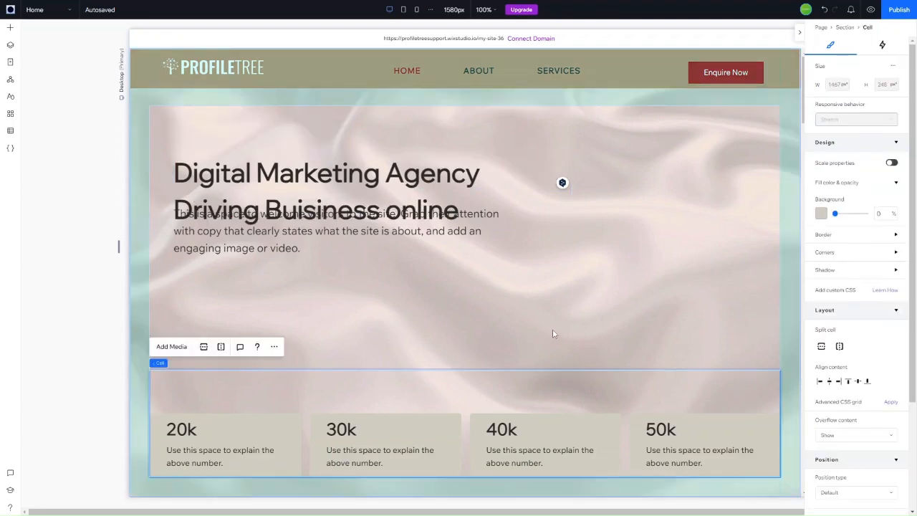
left_click(574, 191)
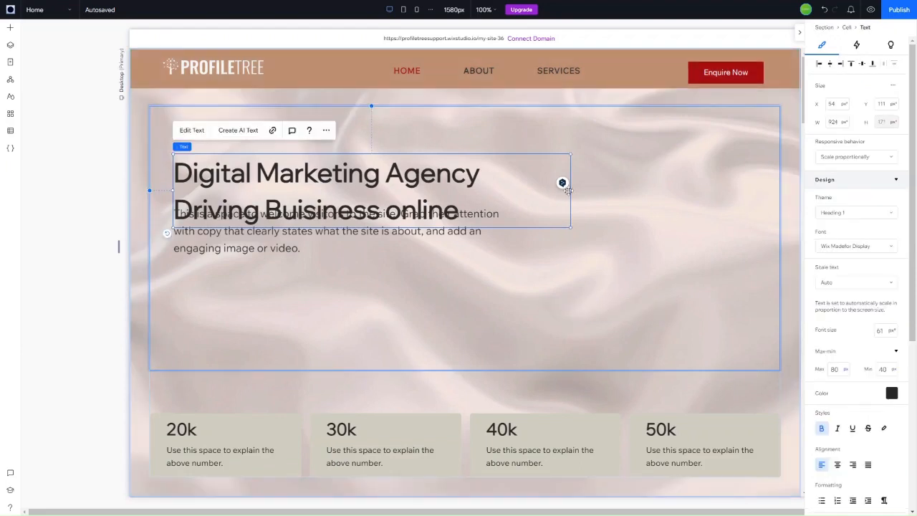
left_click_drag(575, 191, 776, 180)
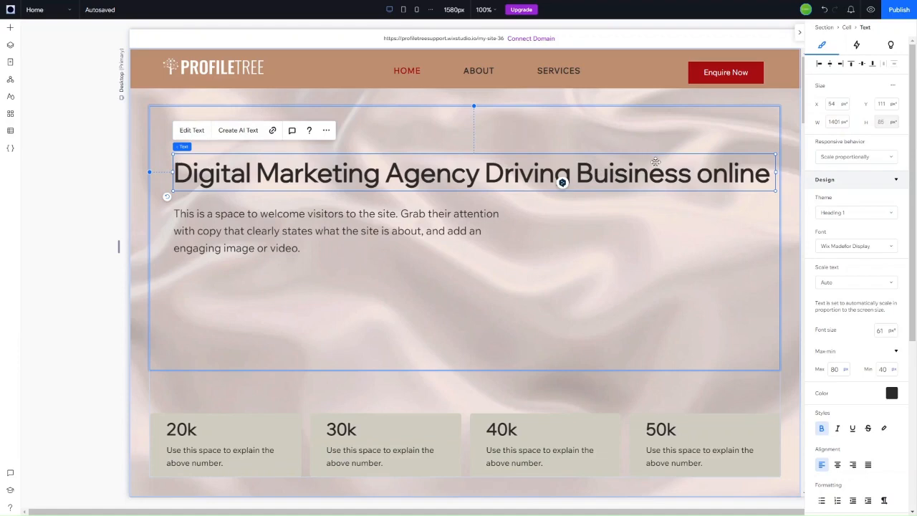
Step: Capitalize 'online' to 'Online' in the hero heading
double_click(692, 182)
left_click(695, 181)
key("Delete")
key("Delete")
key("Delete")
key("Delete")
key("Delete")
key("Delete")
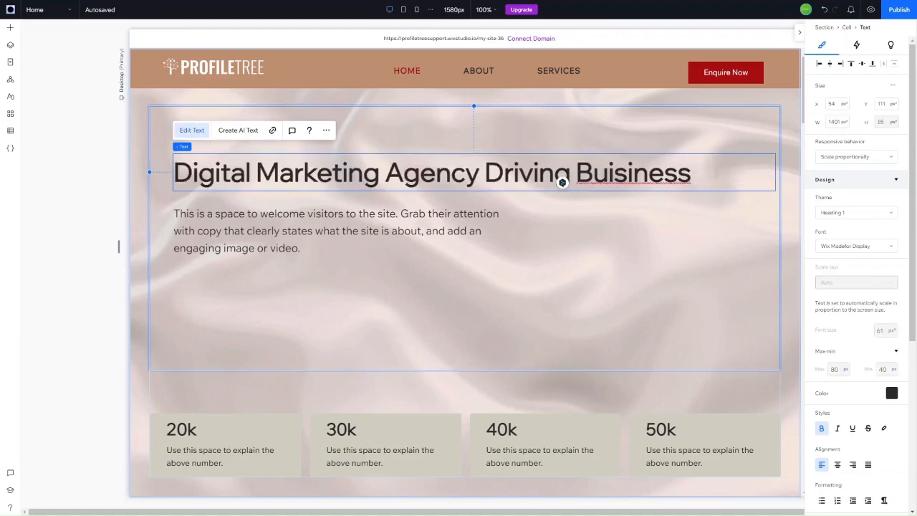
type("Online")
left_click(234, 263)
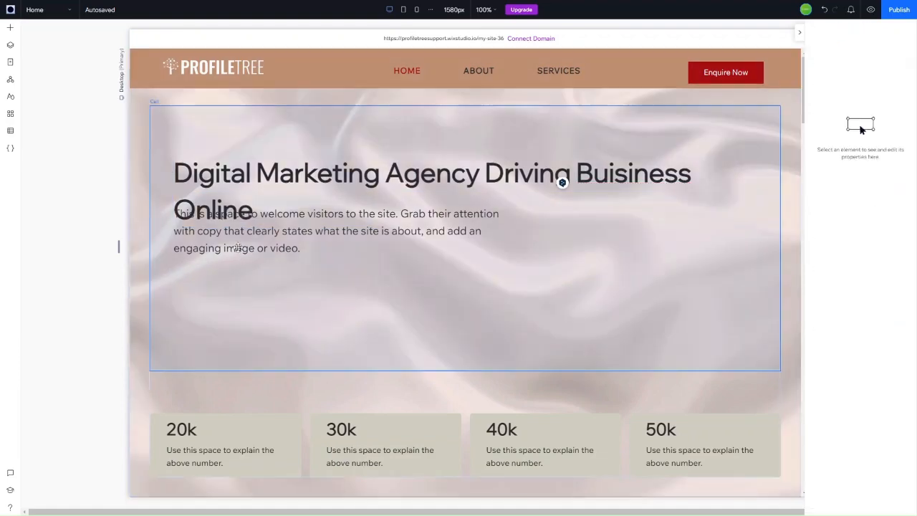
Step: Move the welcome paragraph down below the two-line heading
left_click(236, 247)
left_click_drag(241, 257, 245, 281)
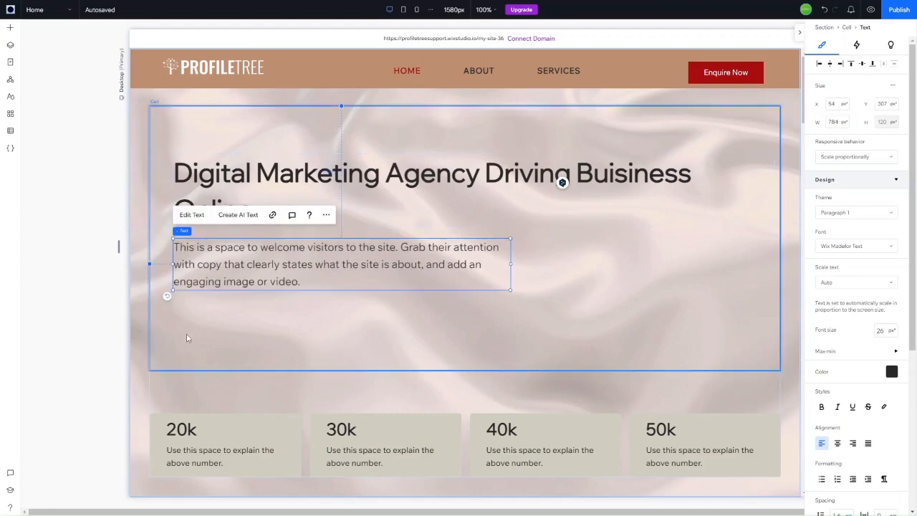
left_click(320, 197)
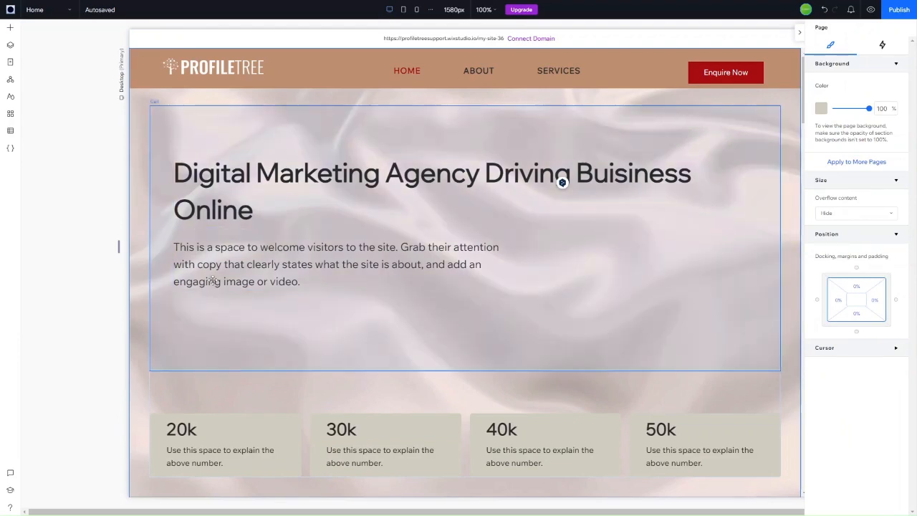
Step: Turn off DeepL writing only on this site
left_click(541, 183)
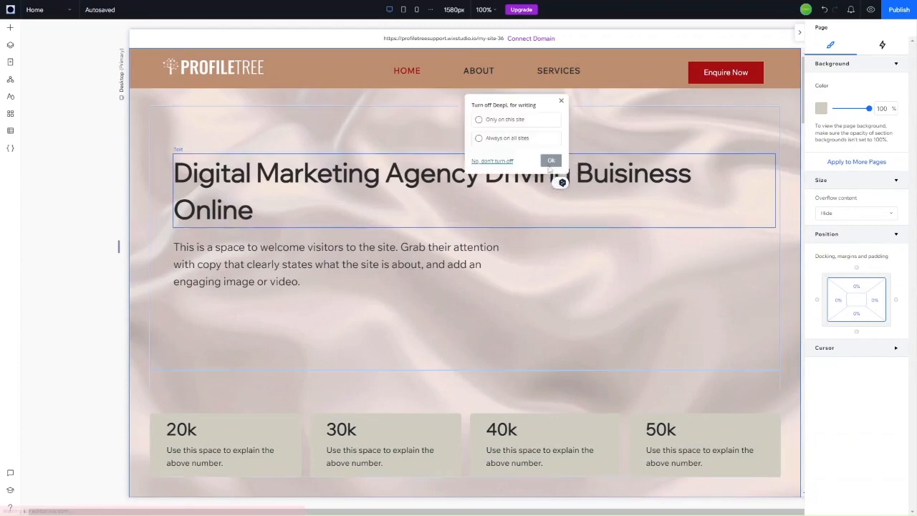
left_click(517, 123)
left_click(551, 160)
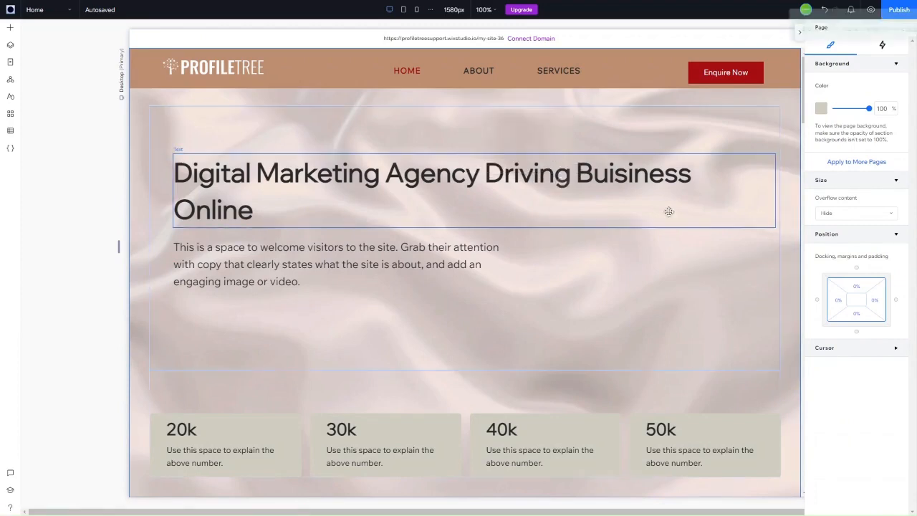
left_click(638, 168)
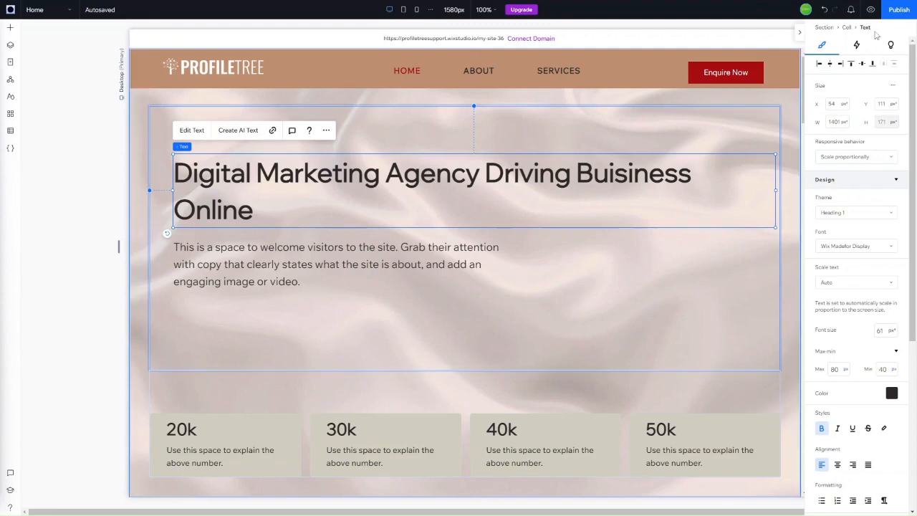
Step: Apply the Heading 1 text theme to the hero heading
left_click(827, 217)
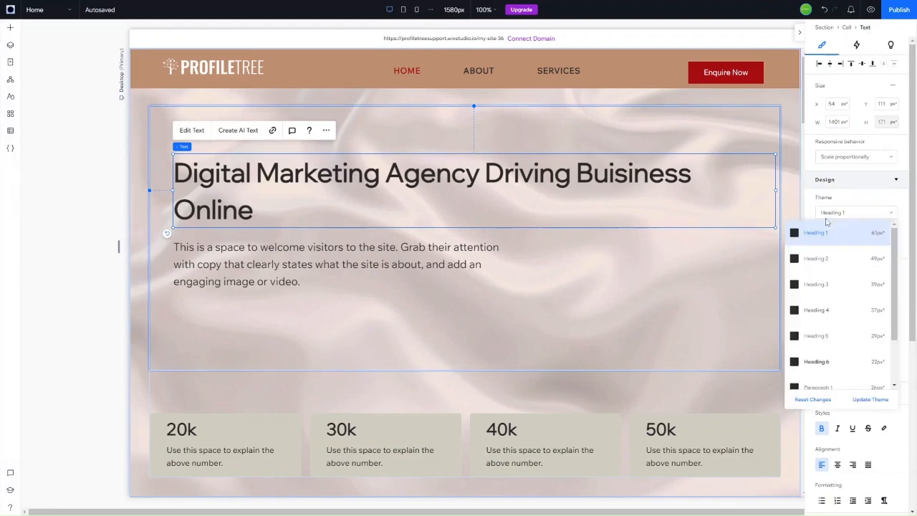
left_click(845, 212)
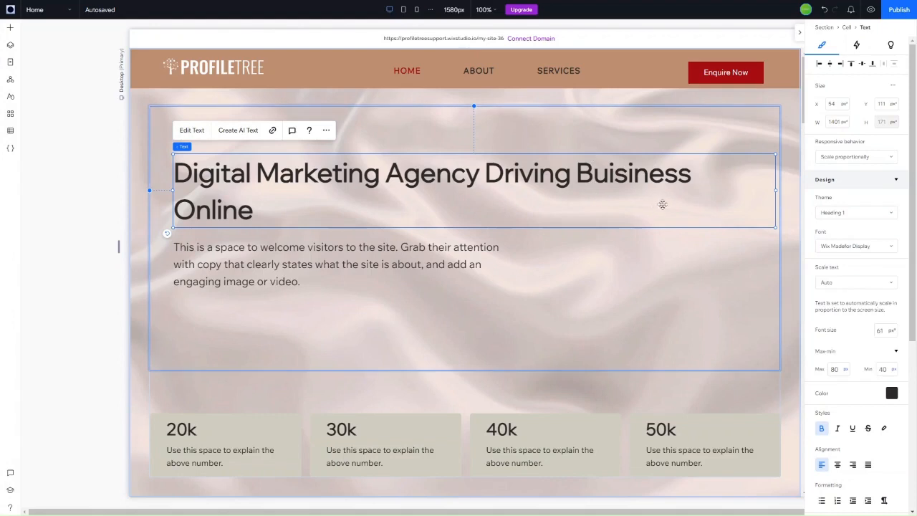
left_click(854, 216)
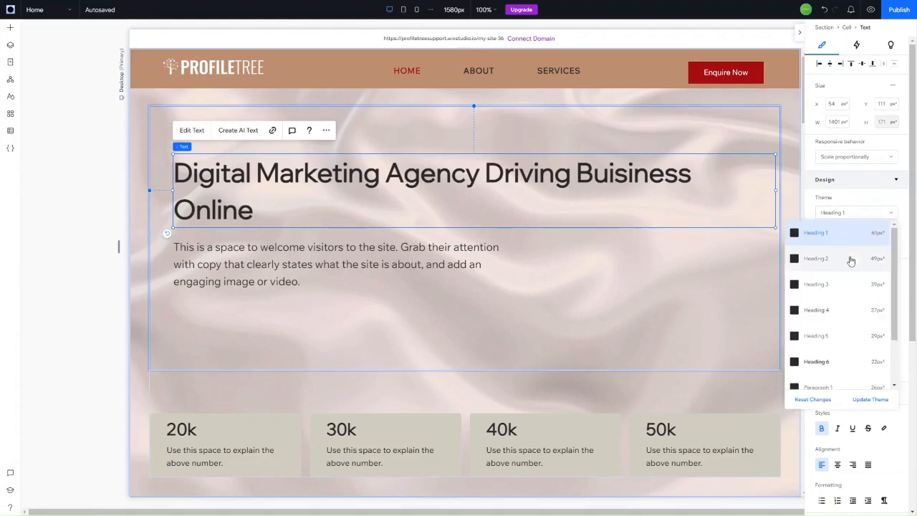
left_click(865, 222)
left_click(854, 218)
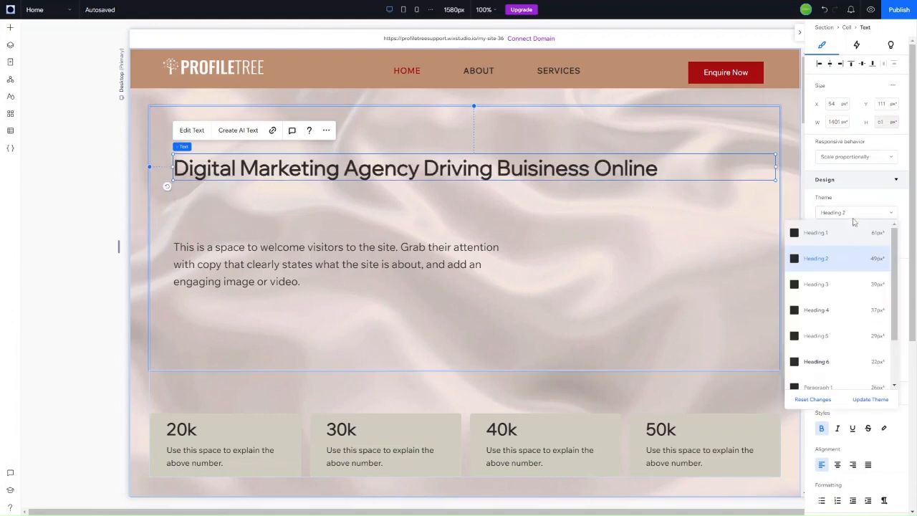
left_click(859, 242)
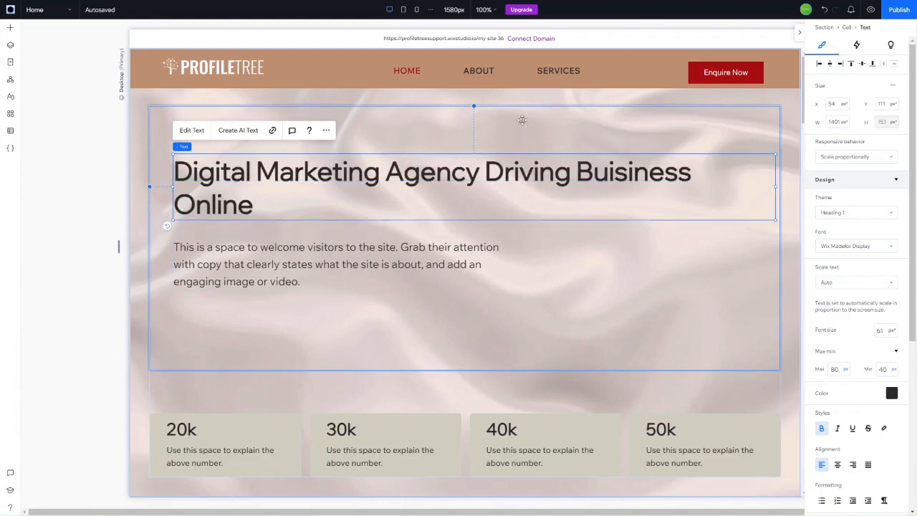
left_click(365, 254)
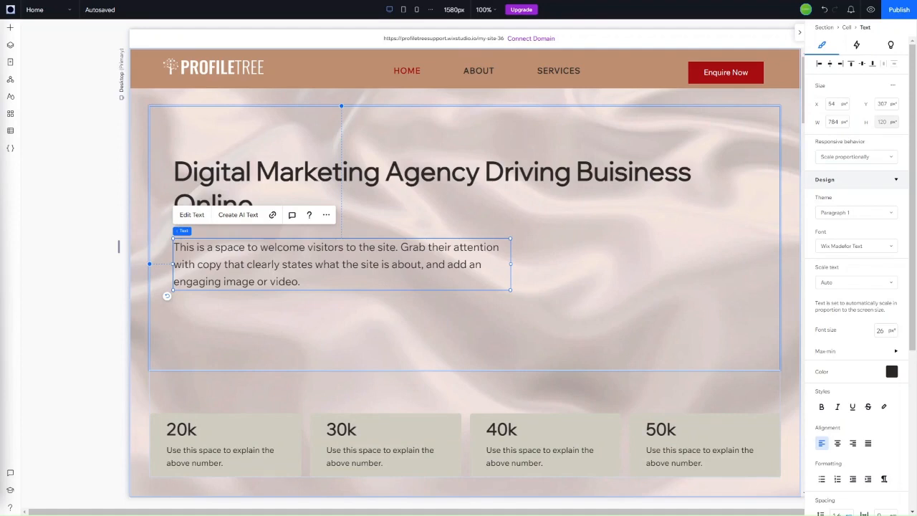
Step: Paste the description 'We deliver sleek website design and optimised content marketing…' into the paragraph
left_click(192, 215)
type("We deliver sleek website design and optimised content marketing.")
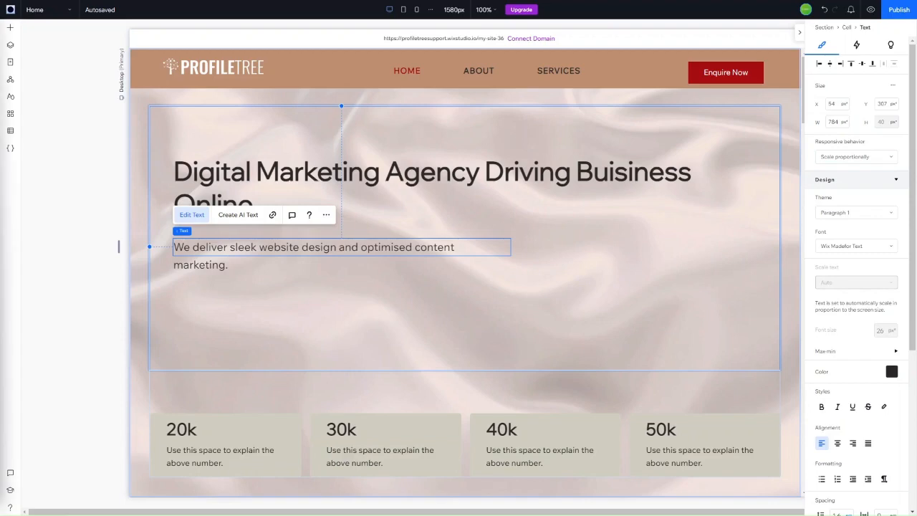
left_click(199, 217)
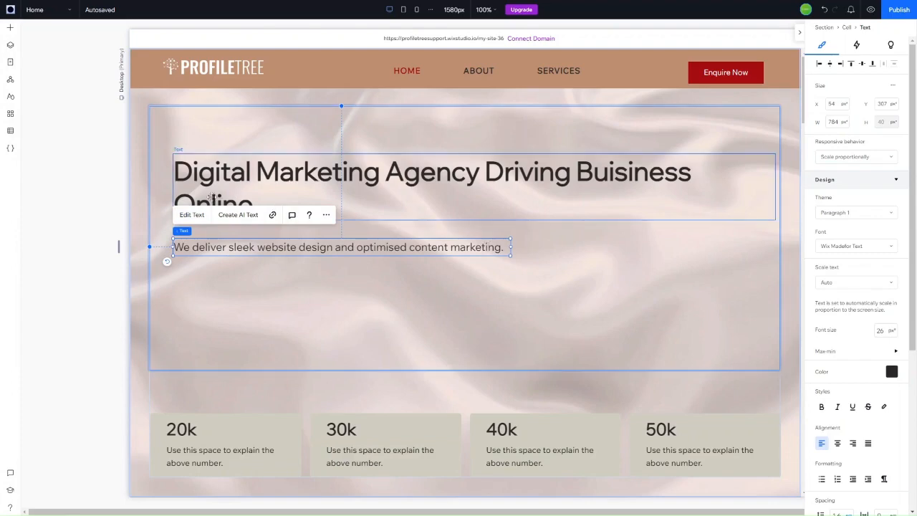
left_click(199, 215)
left_click(466, 251)
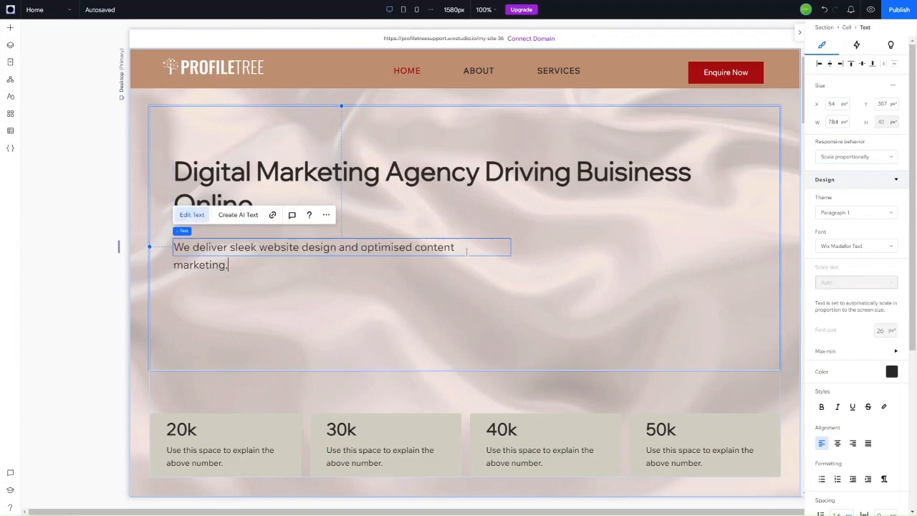
type("We are an award-winning content marketing agency focused on generating digital leads and sales for our clients. We achieve this through creating incredible website designs and engaging digital content – written, voice or video")
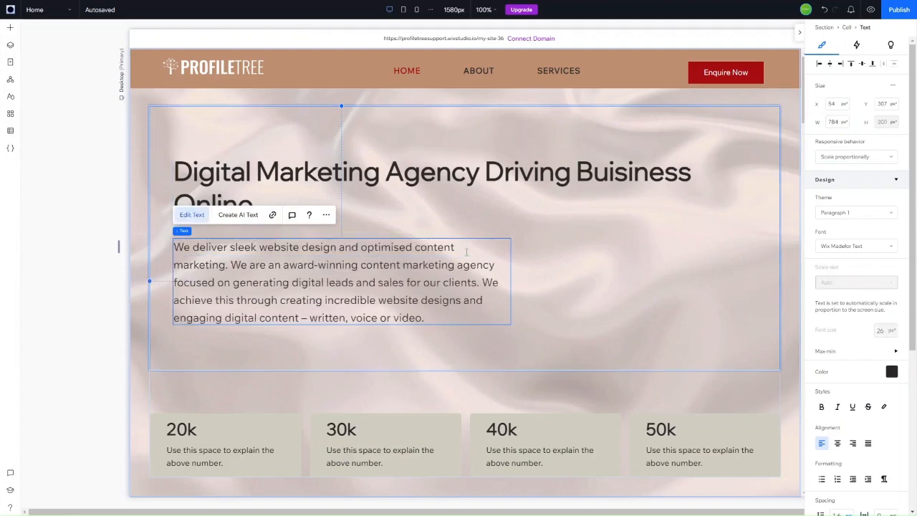
left_click(663, 302)
left_click(507, 241)
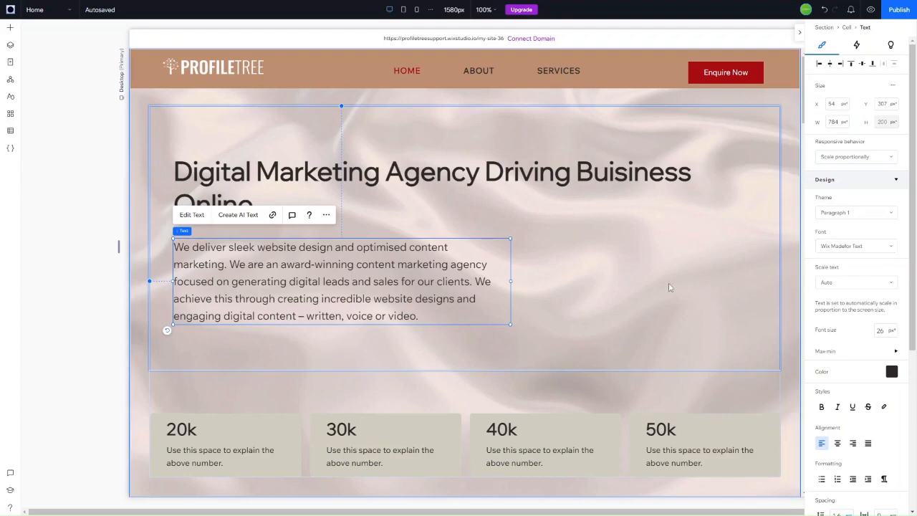
left_click(647, 277)
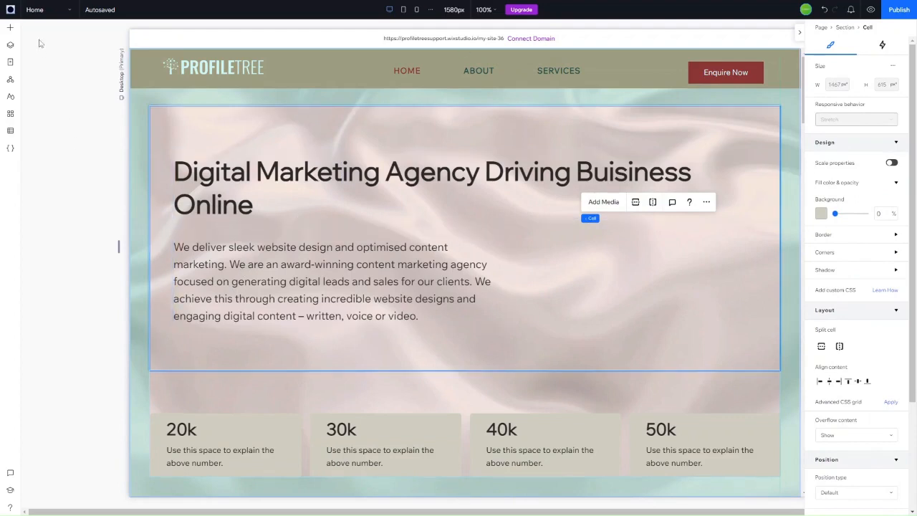
Step: Drag the Get Started button from Quick Add's Styled Buttons onto the hero below the paragraph
left_click(10, 27)
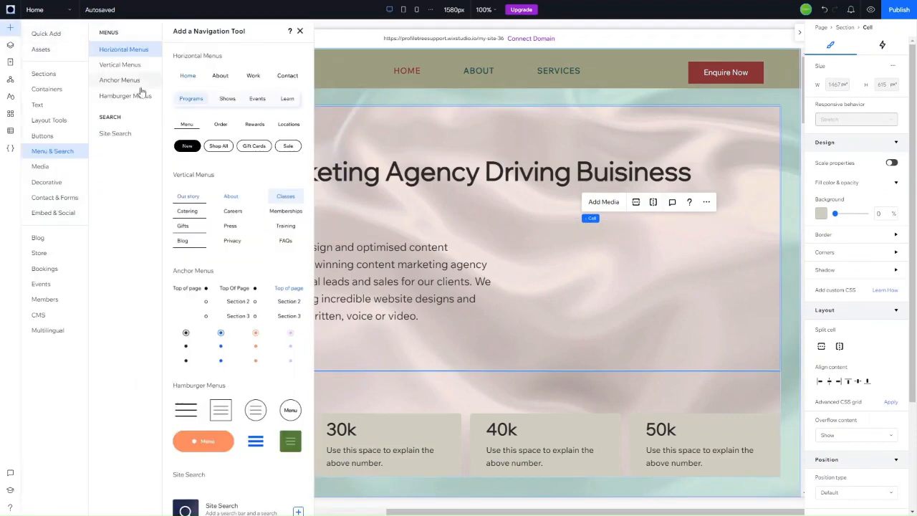
left_click(43, 32)
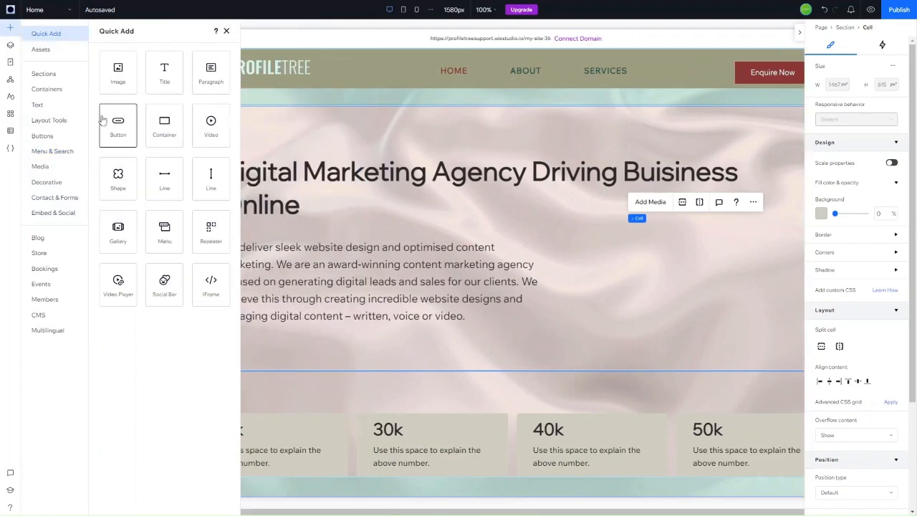
left_click(54, 136)
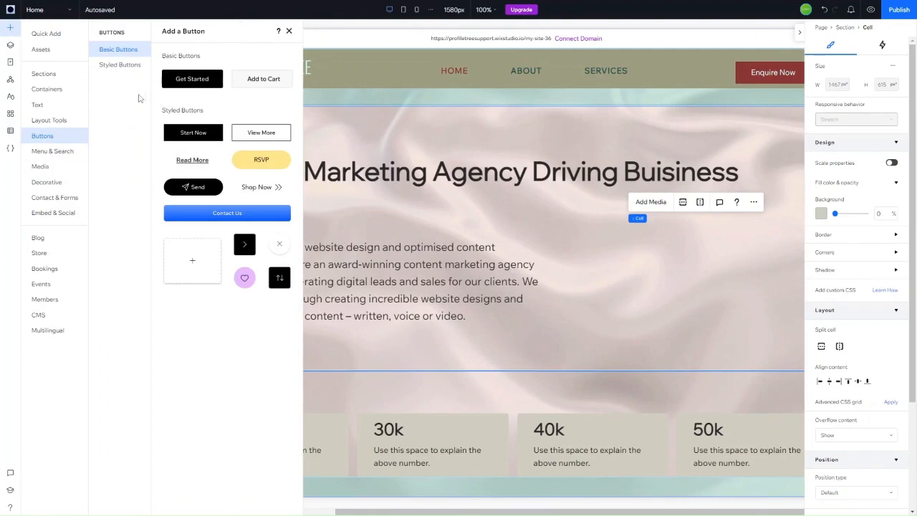
left_click(134, 69)
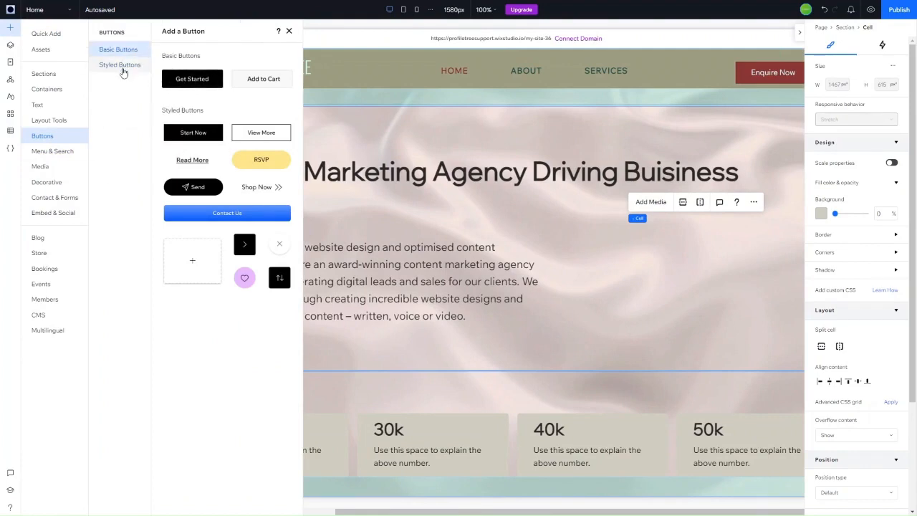
left_click_drag(192, 78, 217, 349)
mouse_move(214, 348)
left_mouse_down()
mouse_move(203, 349)
mouse_move(217, 342)
mouse_move(209, 342)
left_mouse_up()
Step: Give the Get Started button a dark red theme background colour
left_click(213, 346)
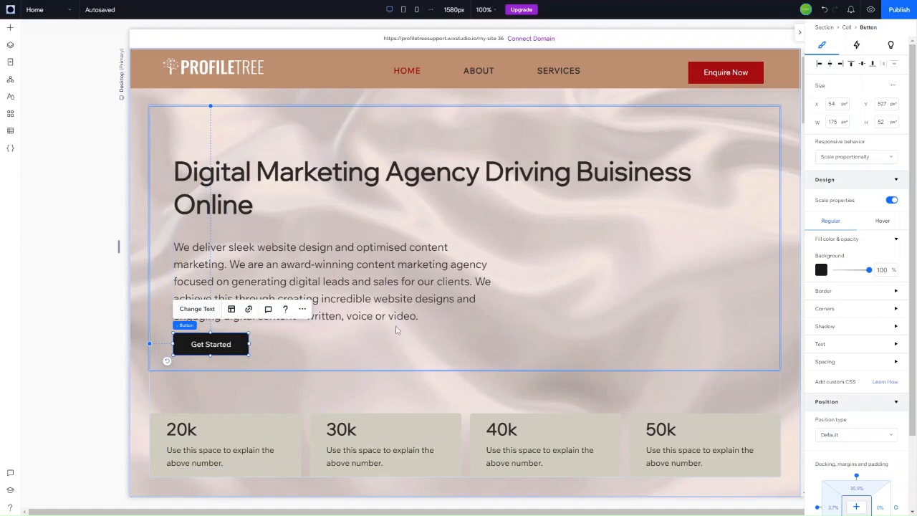
left_click(822, 270)
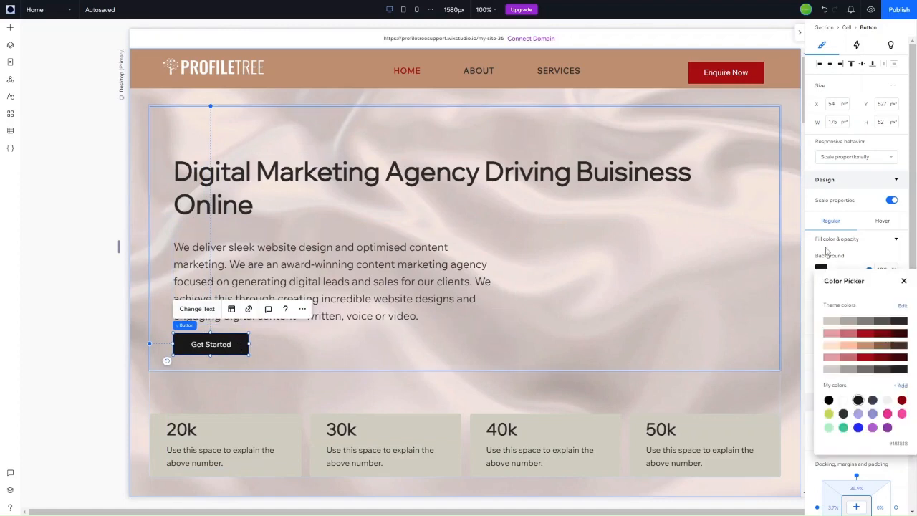
left_click(868, 336)
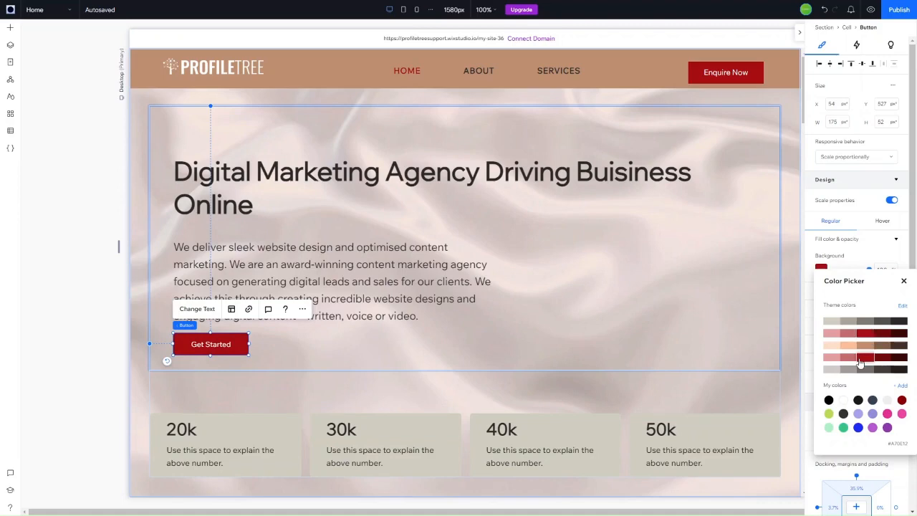
Step: Link the Get Started button to the Contact page
left_click(250, 311)
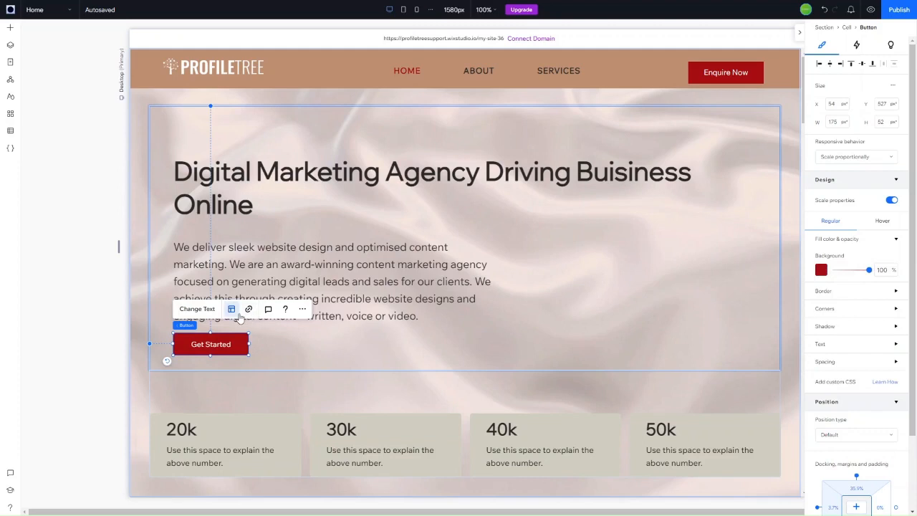
left_click(248, 311)
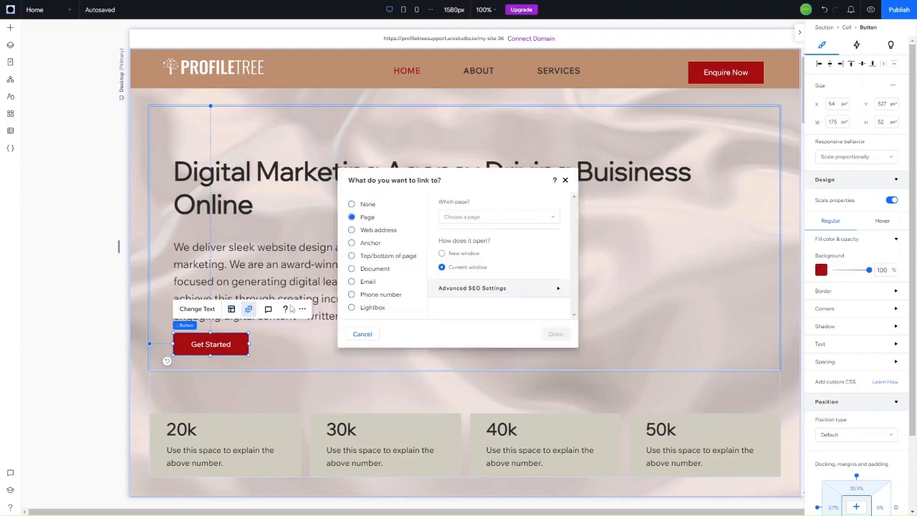
left_click(508, 219)
left_click(470, 307)
left_click(554, 333)
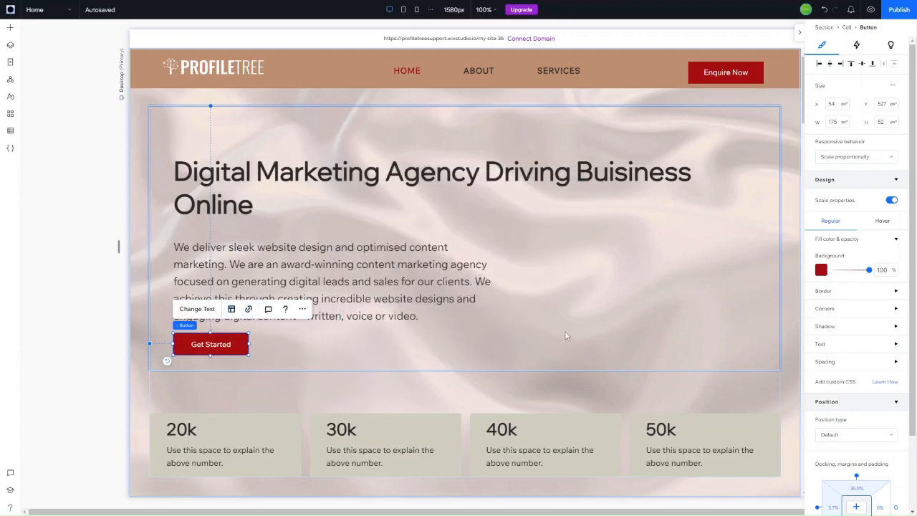
left_click(96, 269)
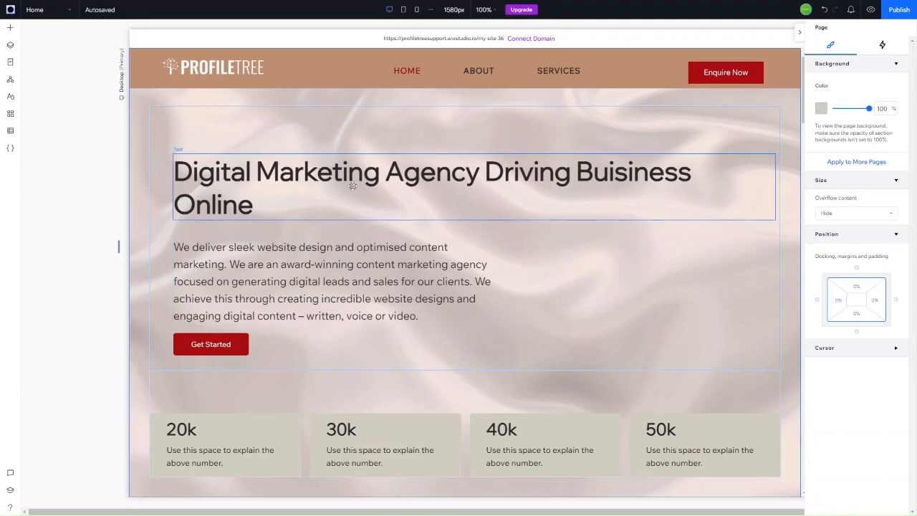
Step: Correct 'Buisiness' to 'Business' in the hero heading
left_click(626, 168)
double_click(629, 168)
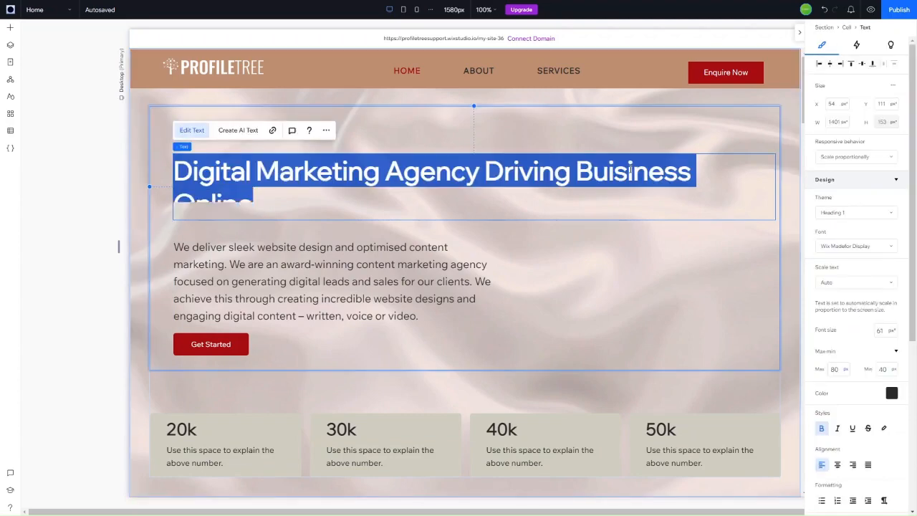
left_click(621, 172)
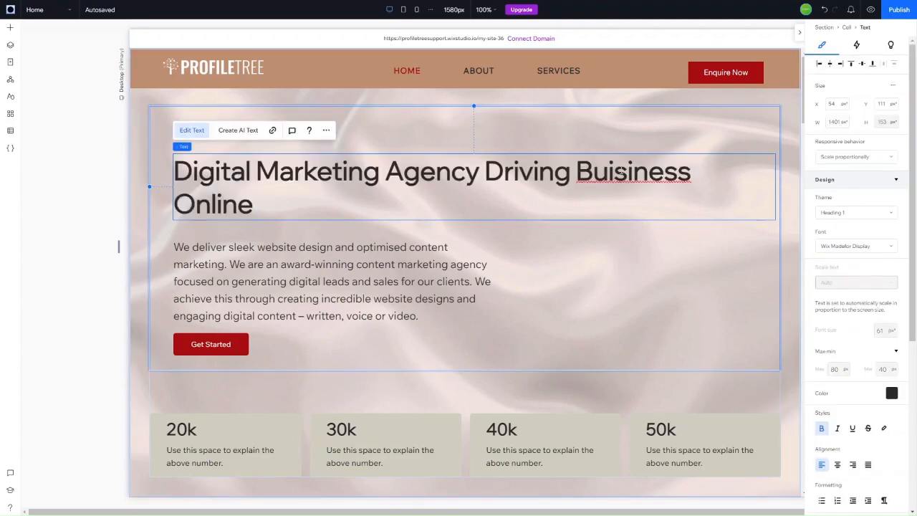
key("BackSpace")
left_click(59, 243)
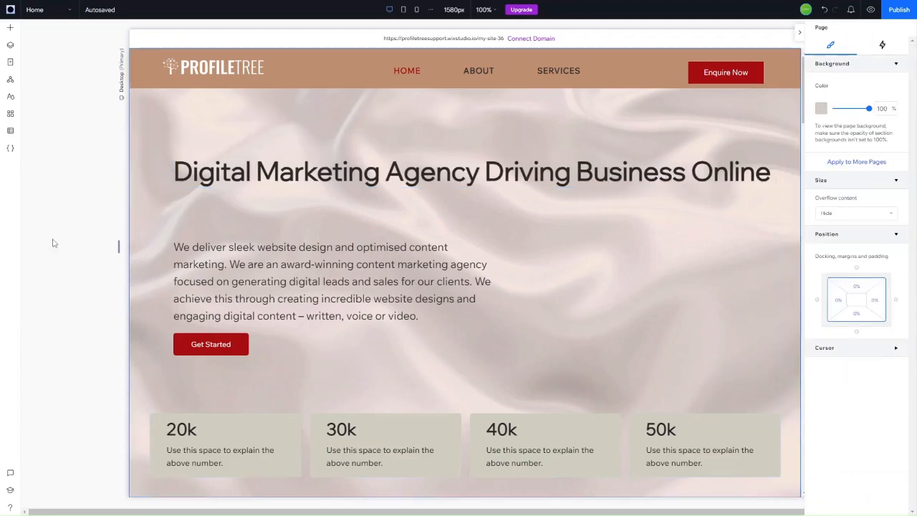
Step: Move the paragraph and Get Started button up closer beneath the heading
left_click(293, 257)
left_click_drag(294, 242, 292, 222)
left_click_drag(236, 336, 225, 345)
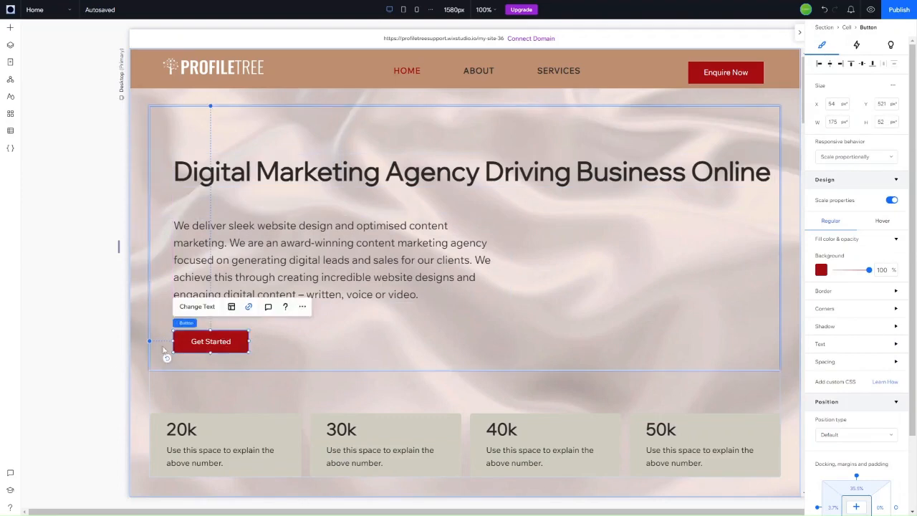
left_click(101, 366)
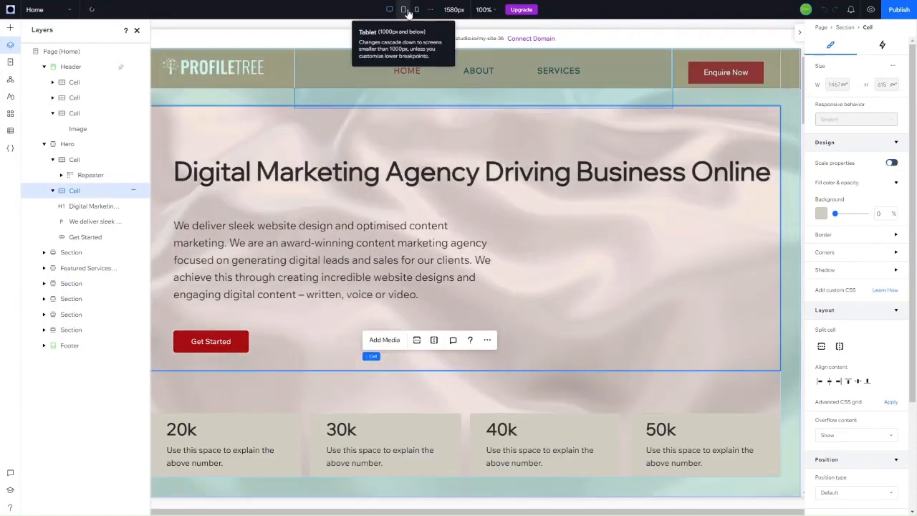
Step: Preview the hero at tablet width, then return to desktop and select the heading
left_click(404, 11)
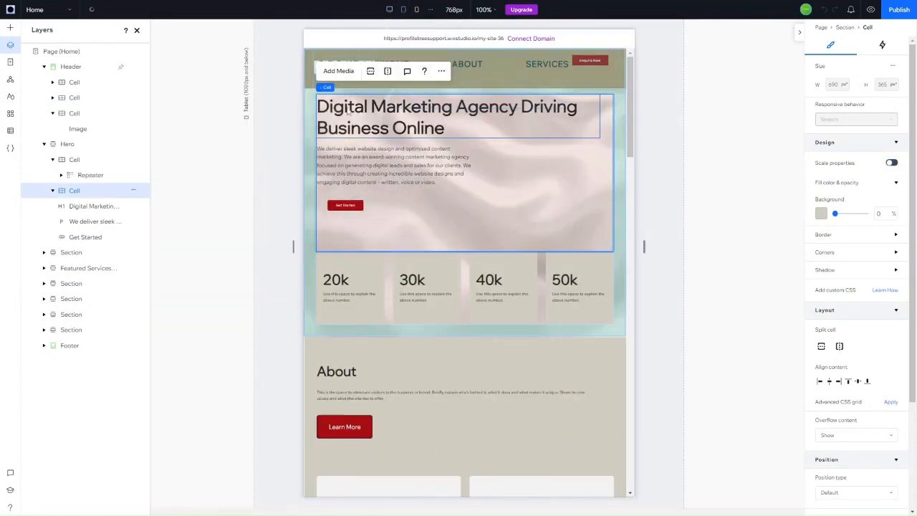
left_click(389, 11)
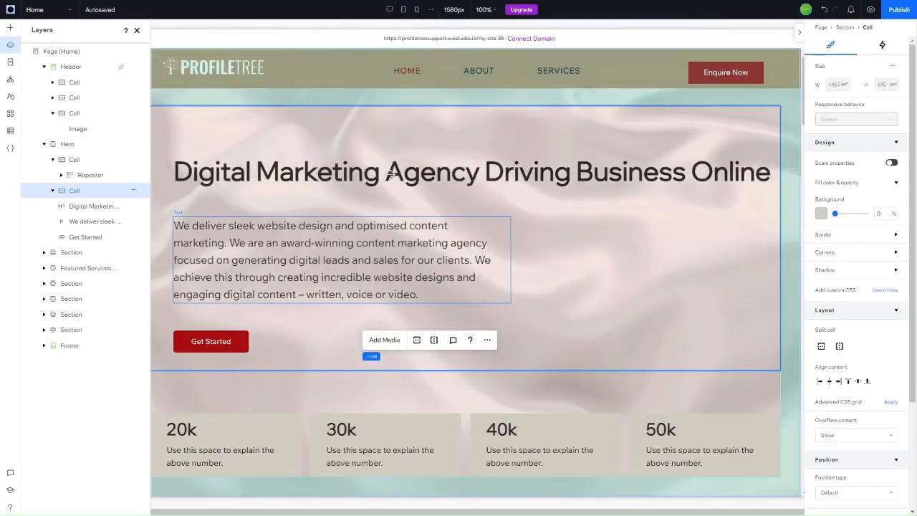
left_click(389, 173)
left_click(390, 174)
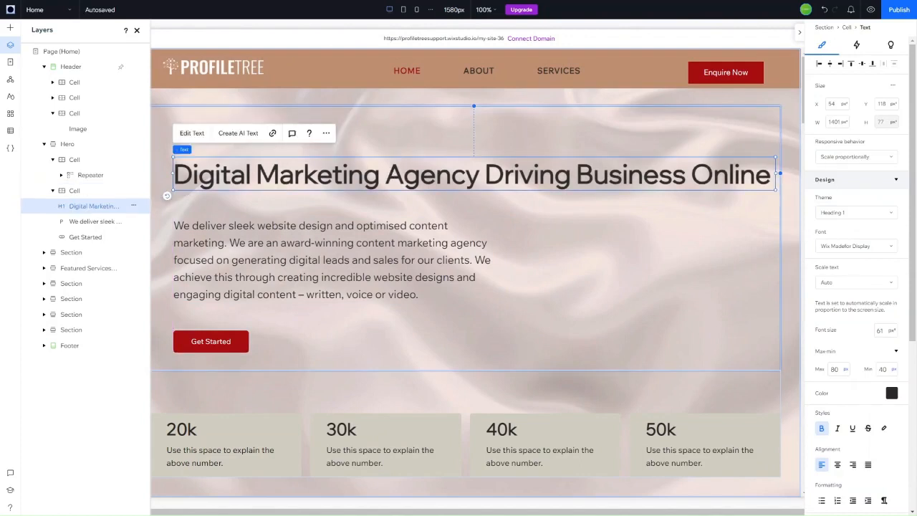
Step: Close the Layers panel and check the heading's responsive behaviour options without changing them
left_click(856, 157)
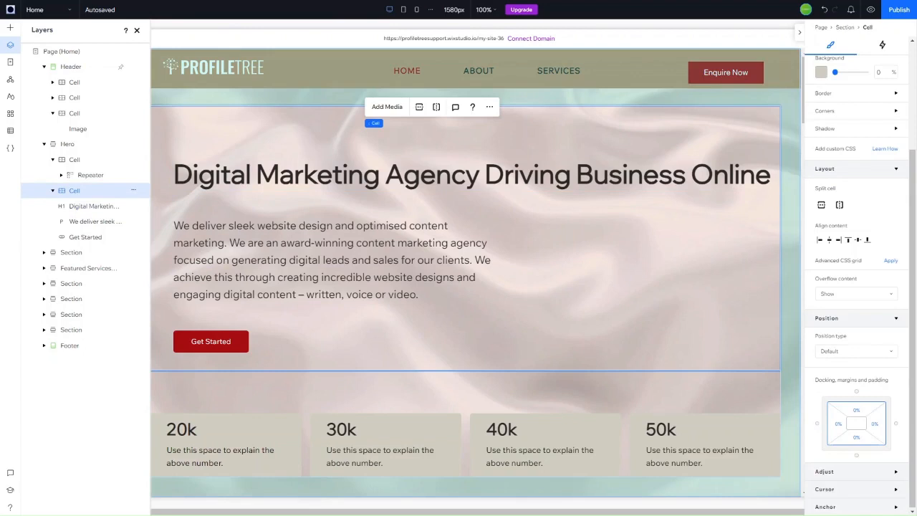
left_click(136, 30)
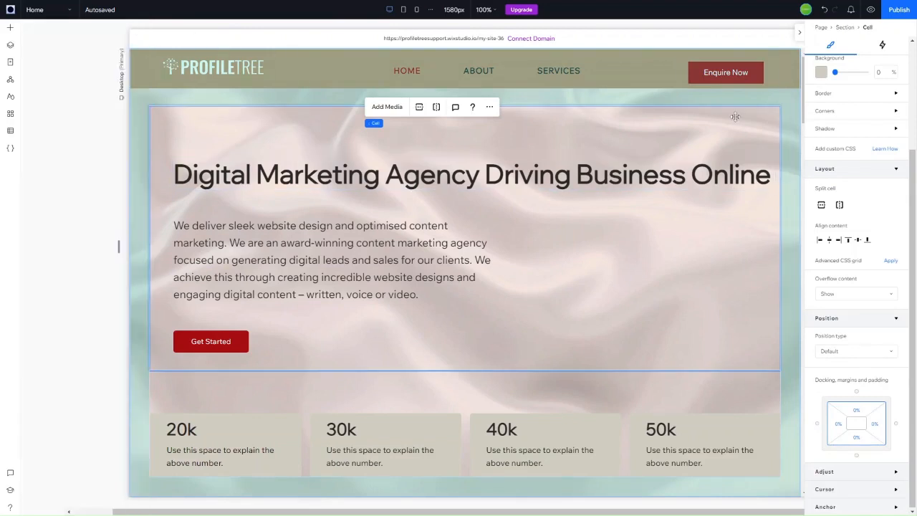
left_click(521, 168)
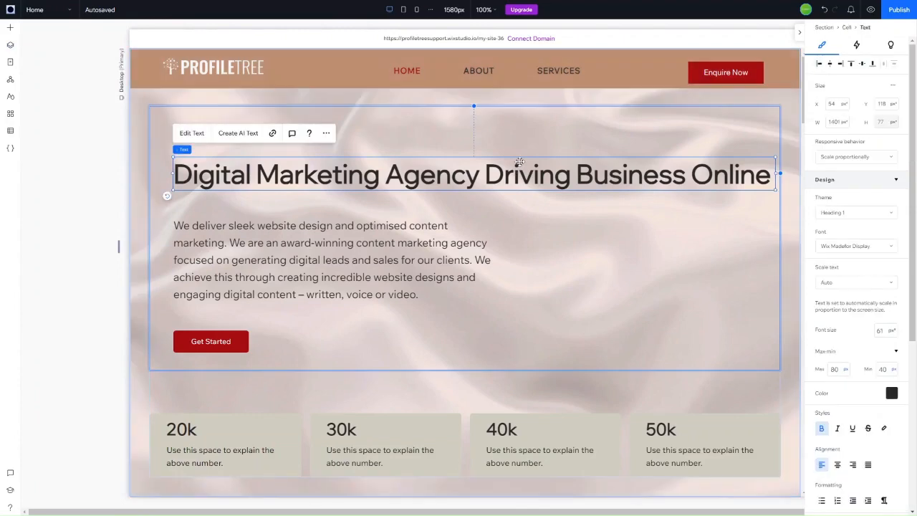
left_click(842, 158)
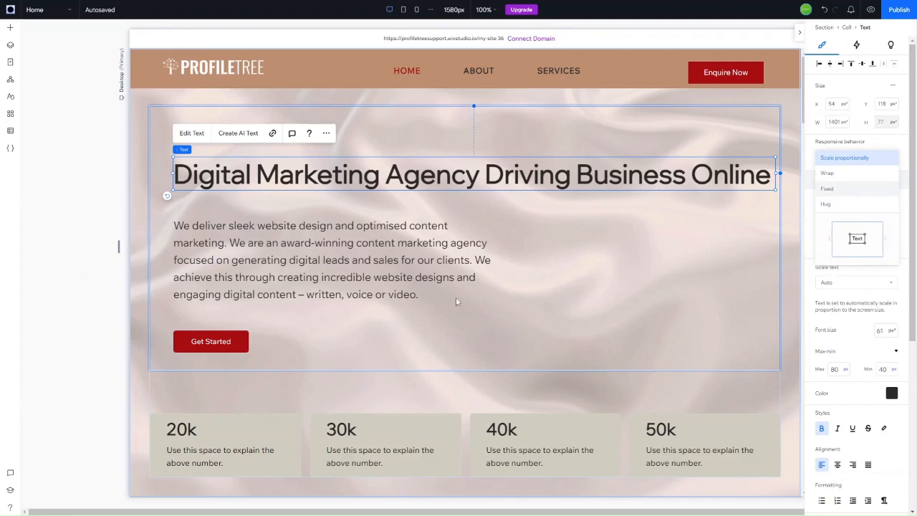
left_click(411, 311)
Step: Select the About heading for editing and confirm its theme stays Heading 2
scroll(412, 308, "down", 3)
scroll(412, 307, "down", 3)
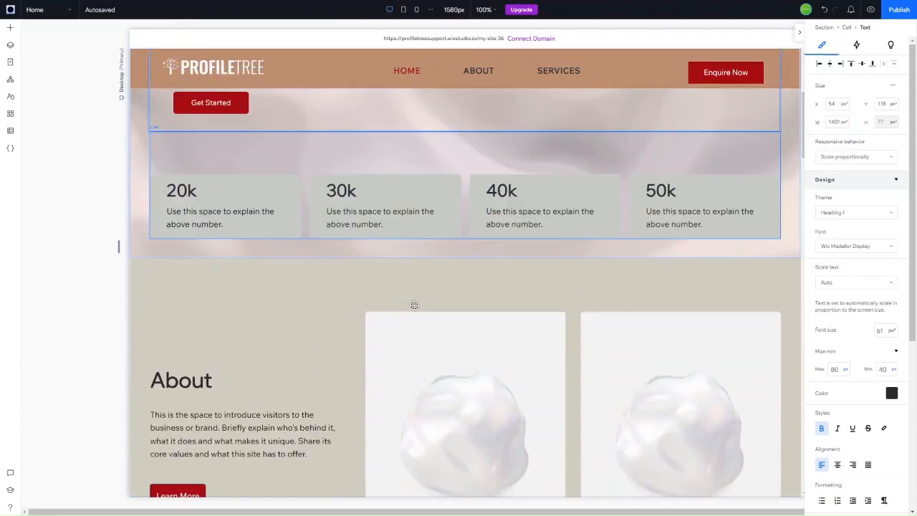
scroll(416, 308, "down", 3)
scroll(395, 213, "up", 3)
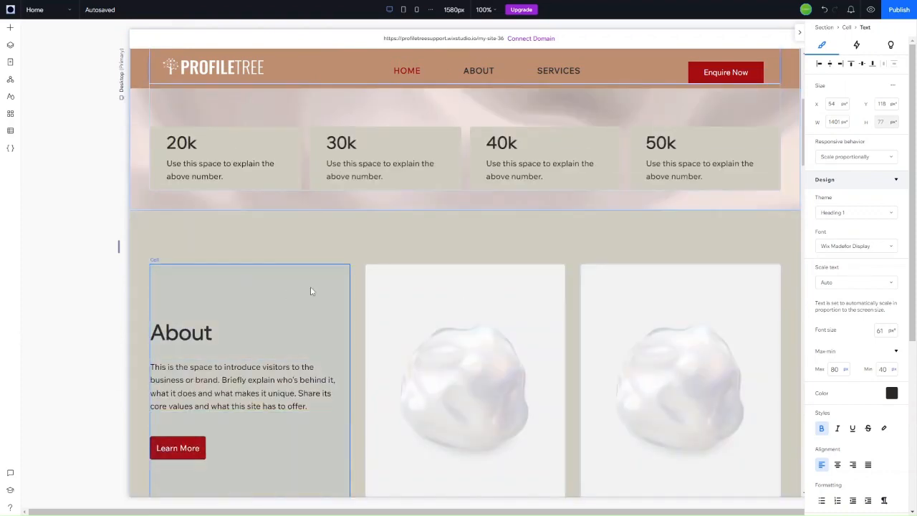
scroll(420, 288, "down", 3)
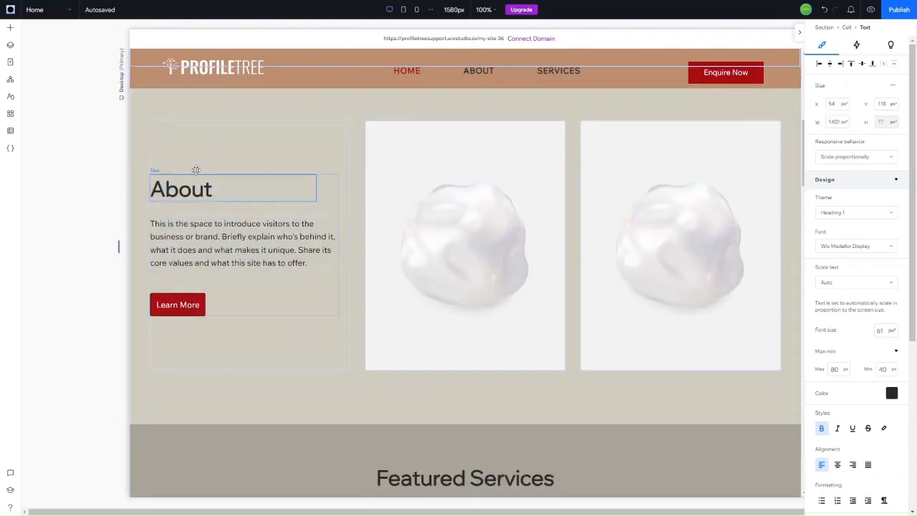
left_click(231, 185)
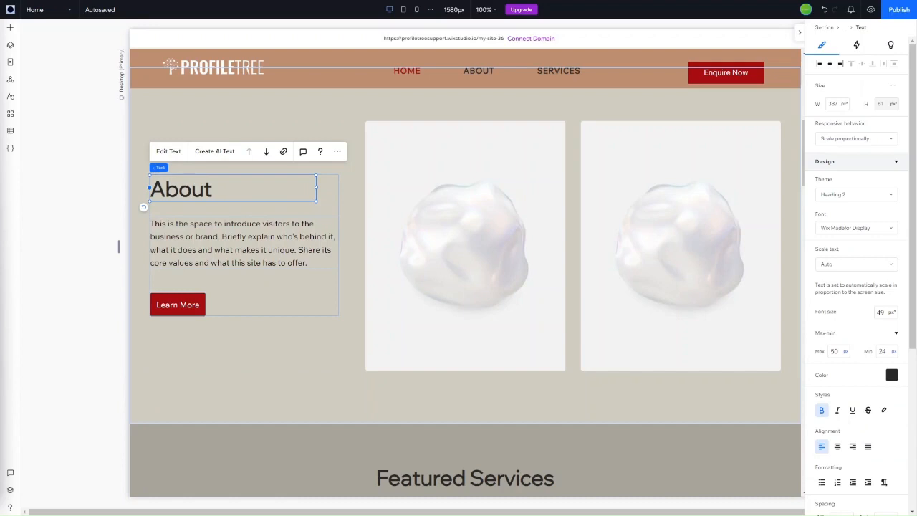
left_click(166, 151)
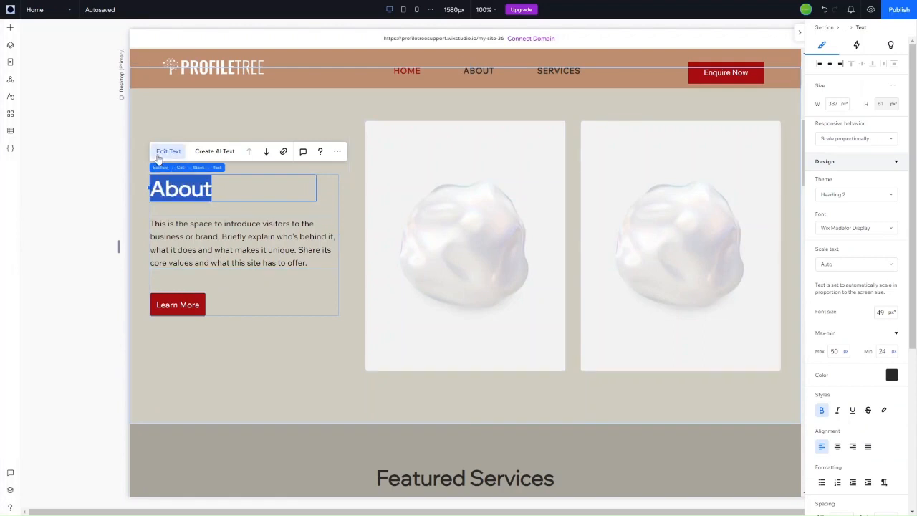
left_click(853, 195)
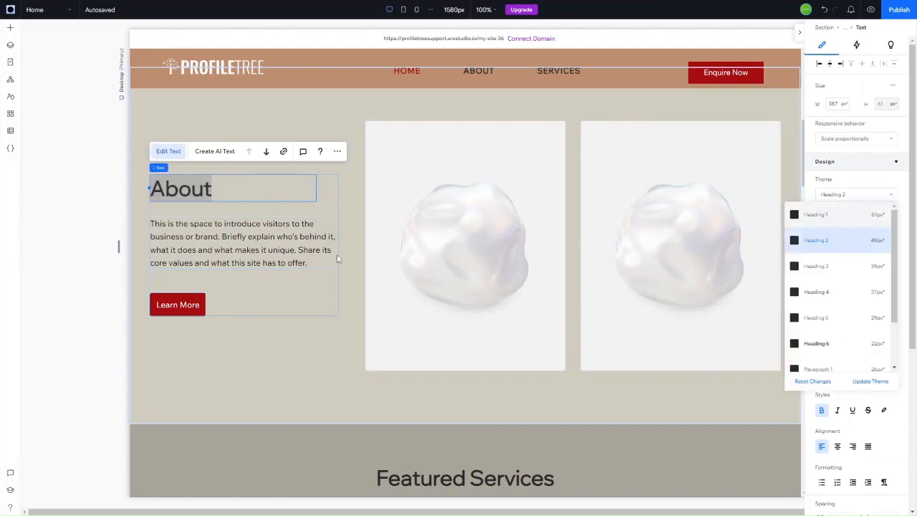
left_click(227, 188)
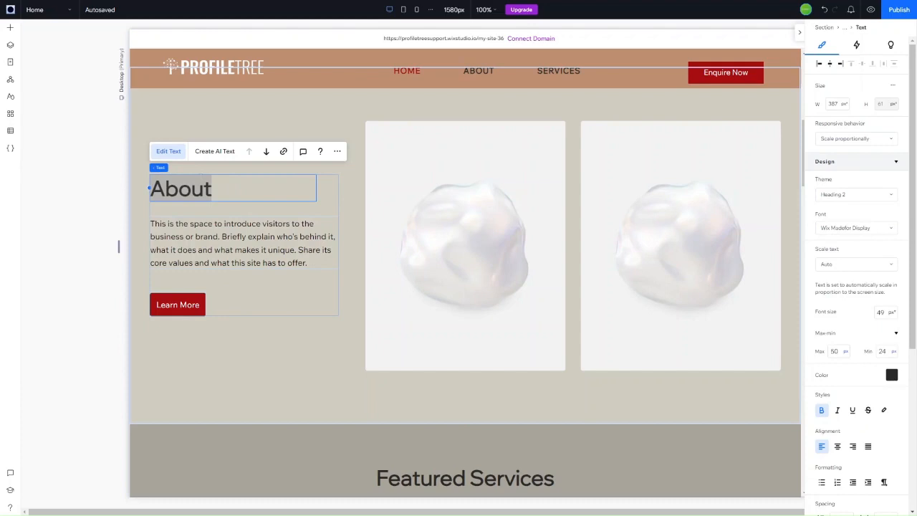
Step: Replace the heading text with 'We grow businesses to new levels online'
double_click(209, 188)
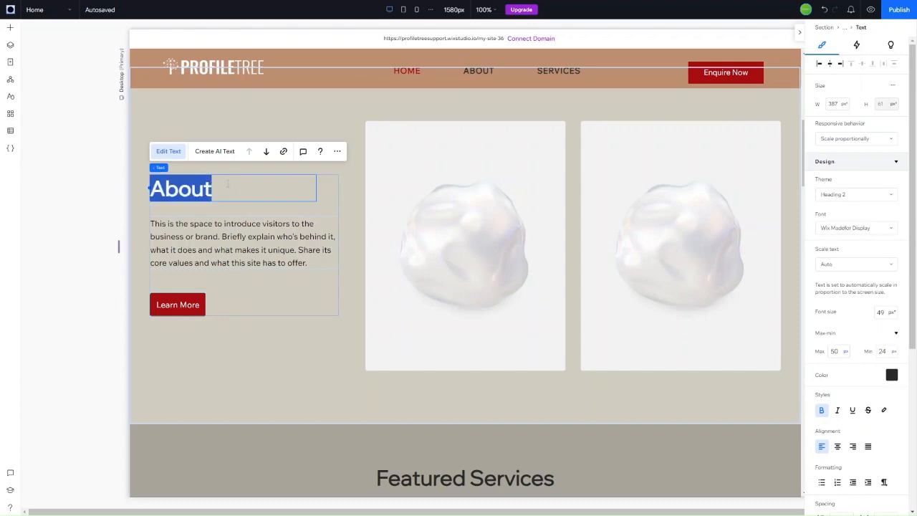
type("We")
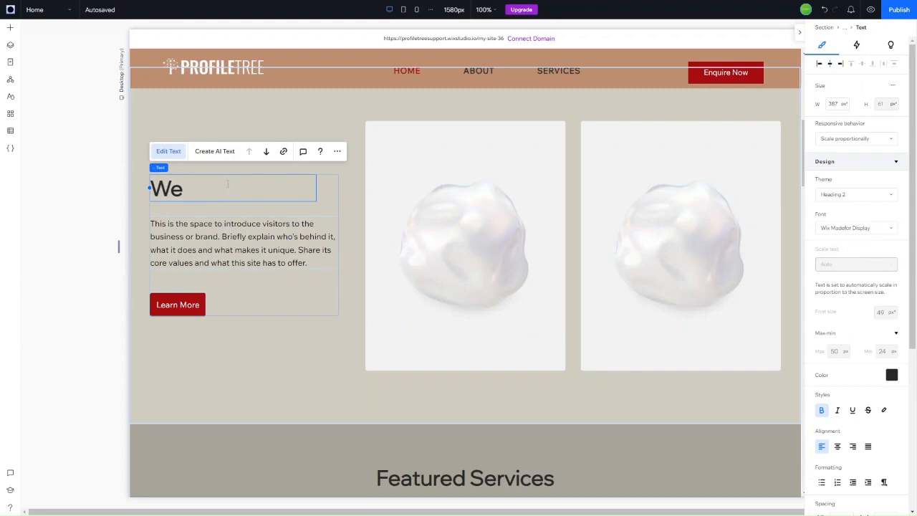
type(" Grow")
key("BackSpace")
key("BackSpace")
key("BackSpace")
type("grow bus")
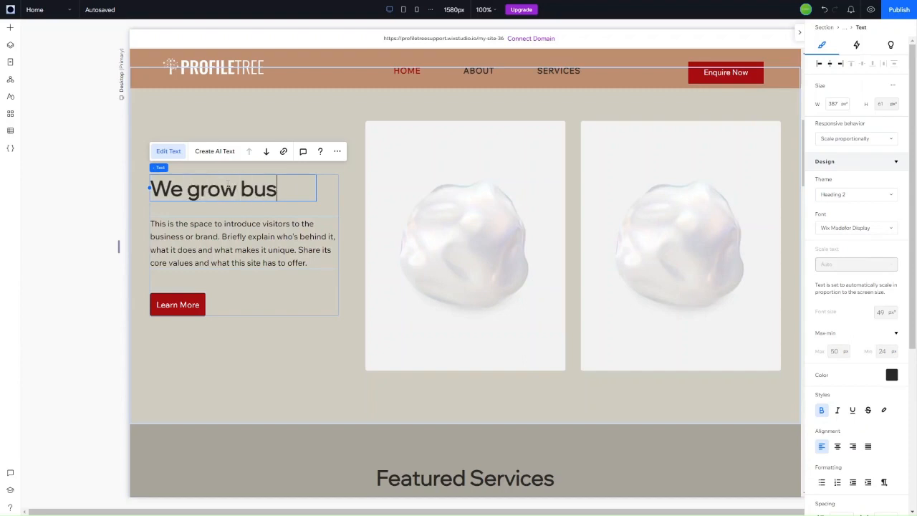
type("inesse")
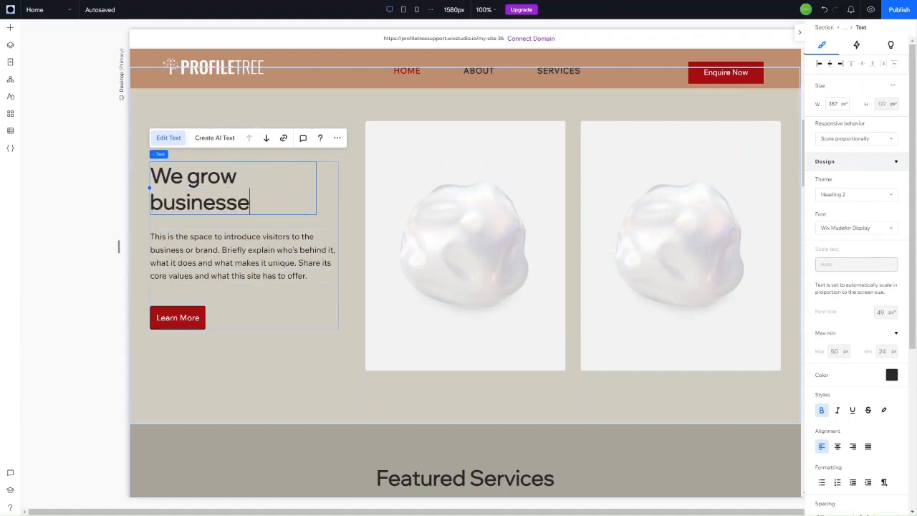
type("s to nrew")
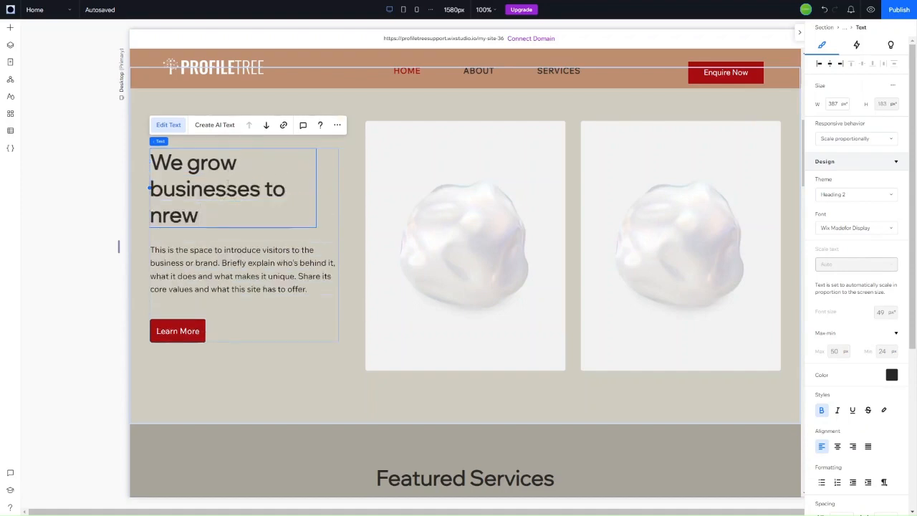
key("BackSpace")
key("BackSpace")
key("BackSpace")
key("BackSpace")
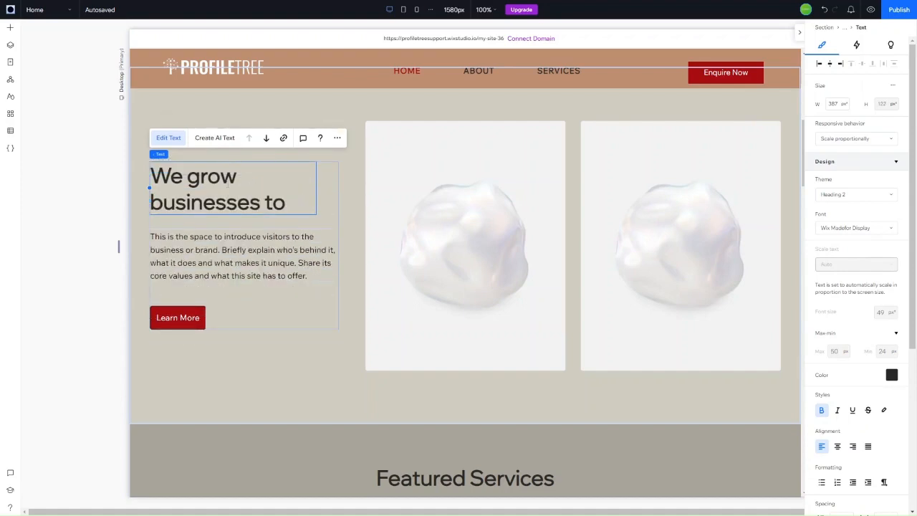
type("new levels online")
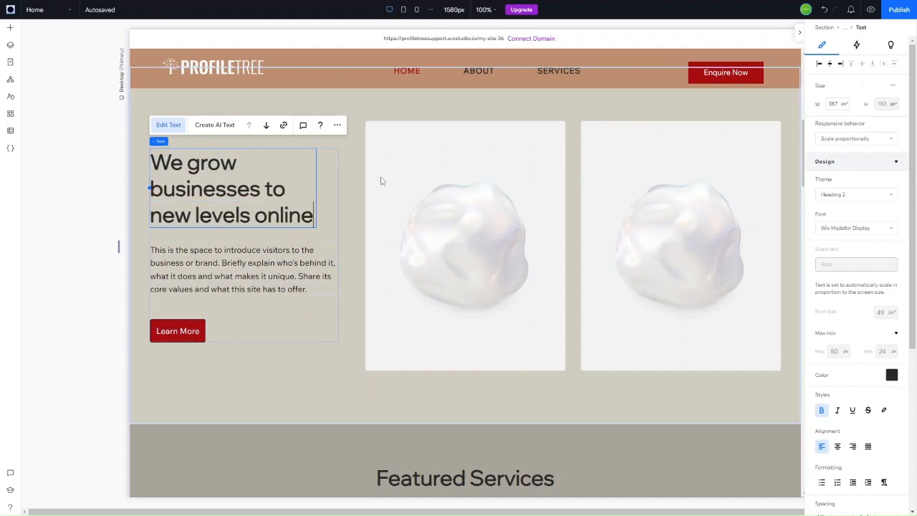
key("Escape")
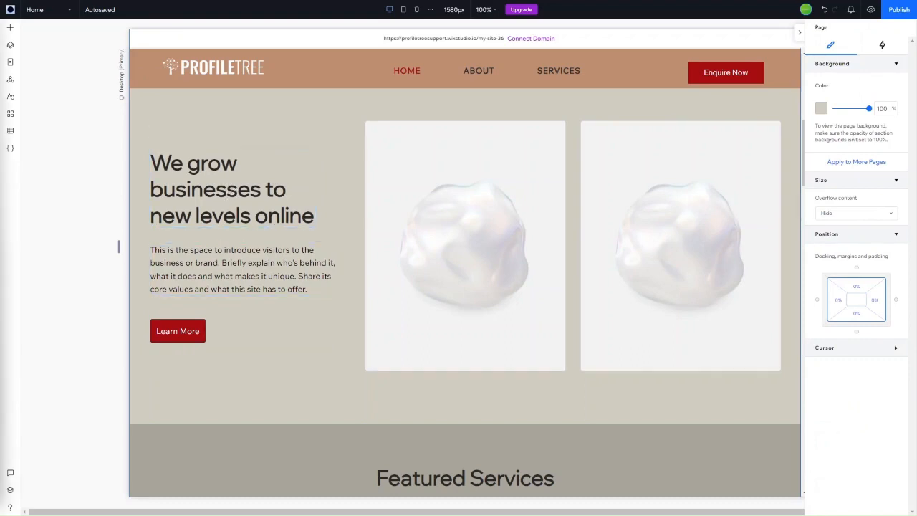
Step: Paste the new agency copy about growing businesses into the placeholder paragraph
left_click(179, 258)
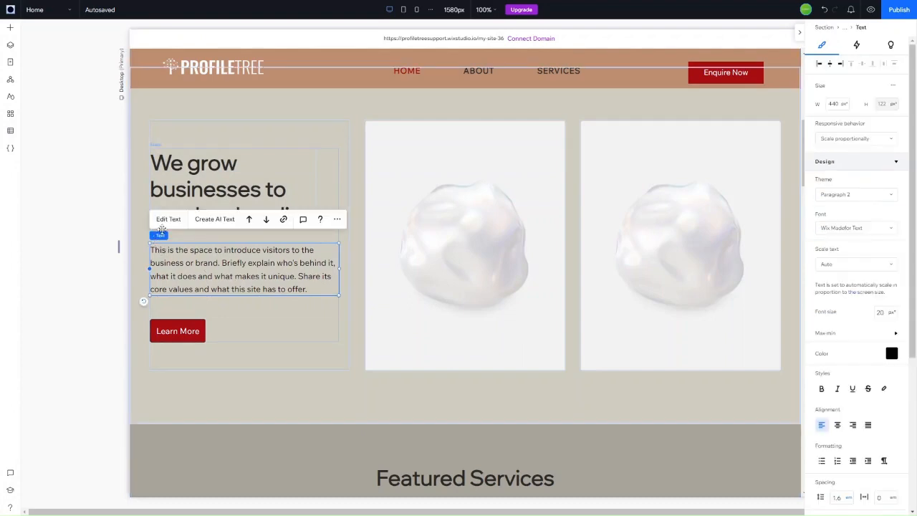
left_click(164, 223)
left_click(178, 265)
left_click(169, 221)
type("We grow businesses to new levels through digital agency services. Whether your brand is new or established, we specialise in enhancing your online positioning and carving out a digital identity that is capable of competing in online marketplace.")
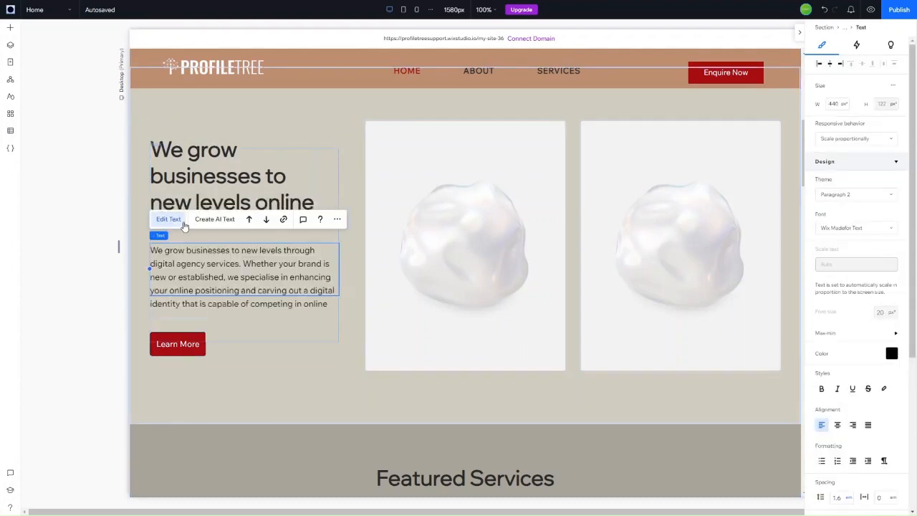
left_click(256, 354)
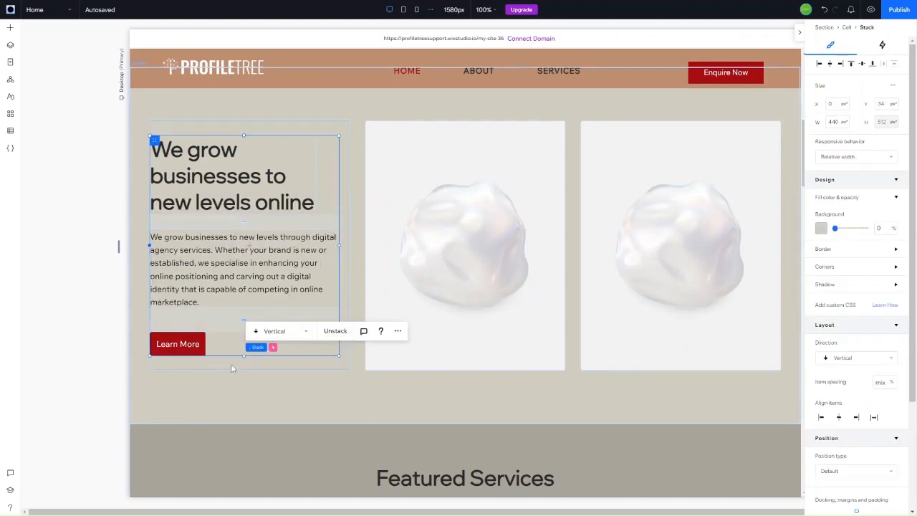
Step: Check and confirm the Learn More button's link settings
left_click(177, 344)
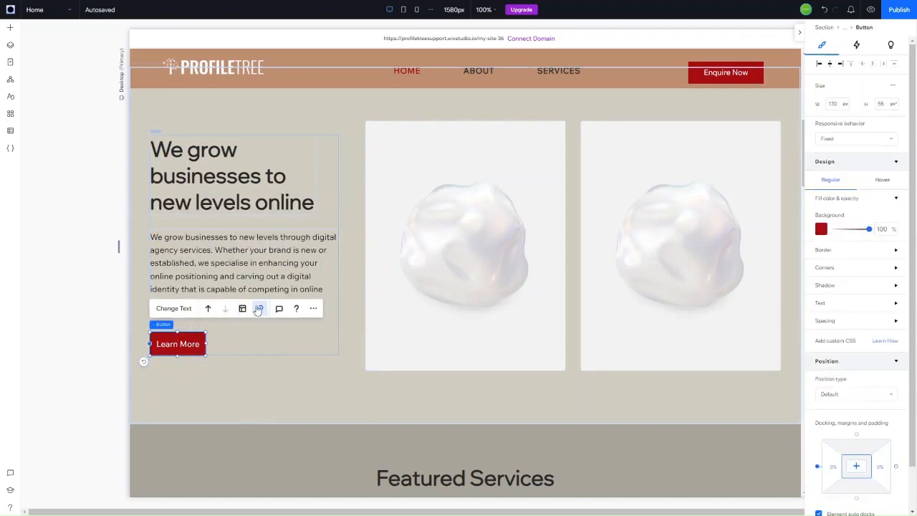
left_click(258, 308)
left_click(557, 334)
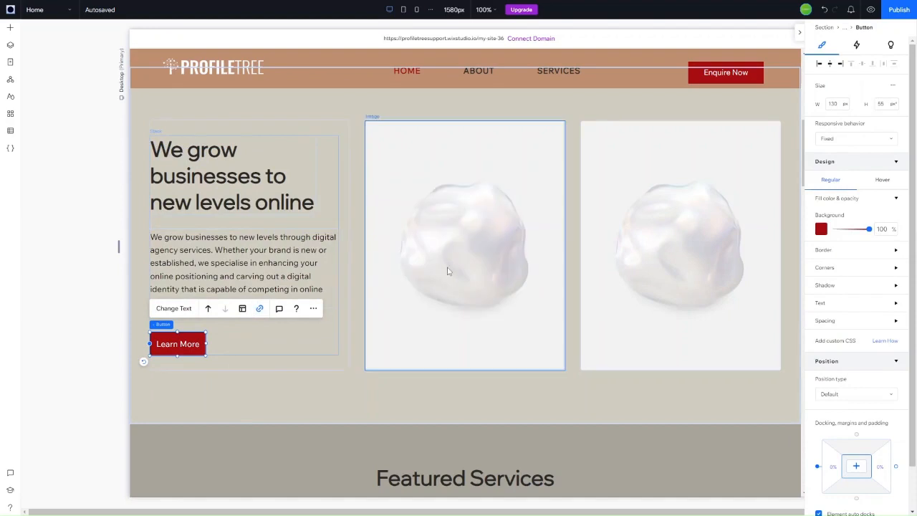
Step: Bring up the image picker for the centre image
left_click(448, 272)
left_click(703, 175)
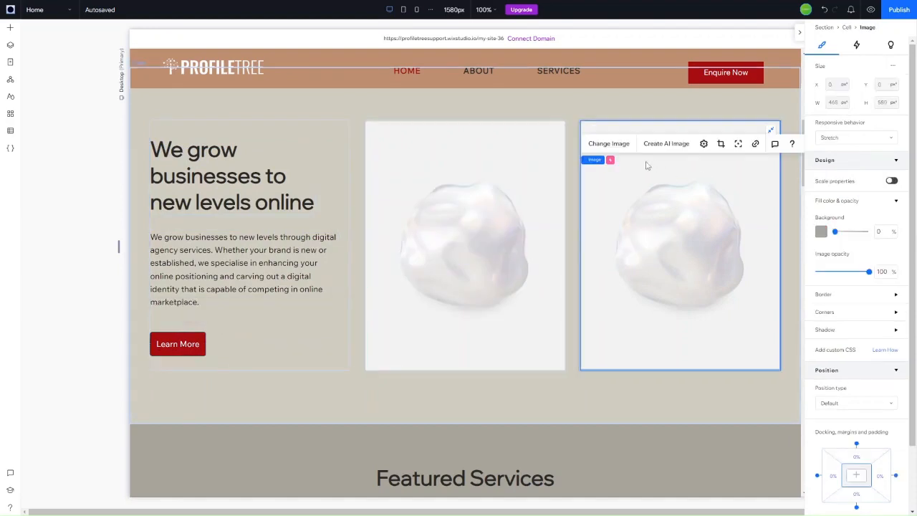
left_click(489, 216)
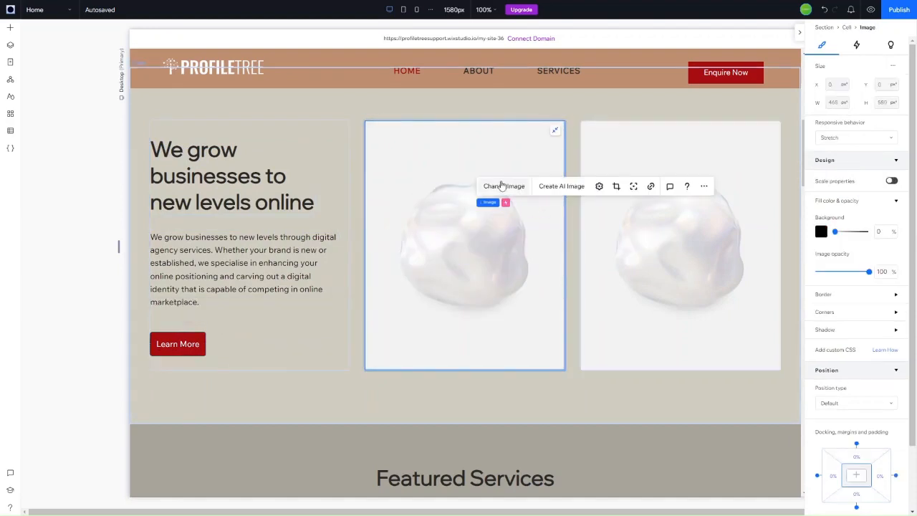
left_click(502, 186)
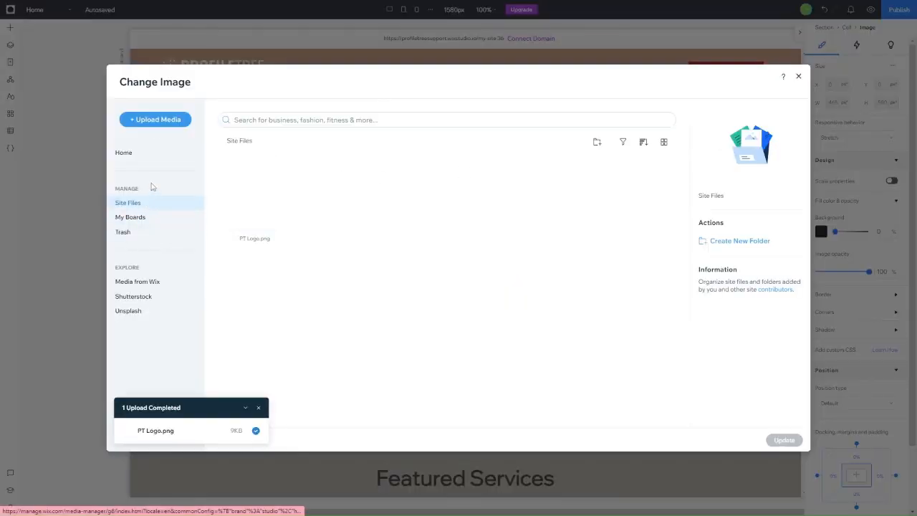
Step: Search stock media for digital marketing and set the centre image to the overhead laptop desk photo
left_click(146, 281)
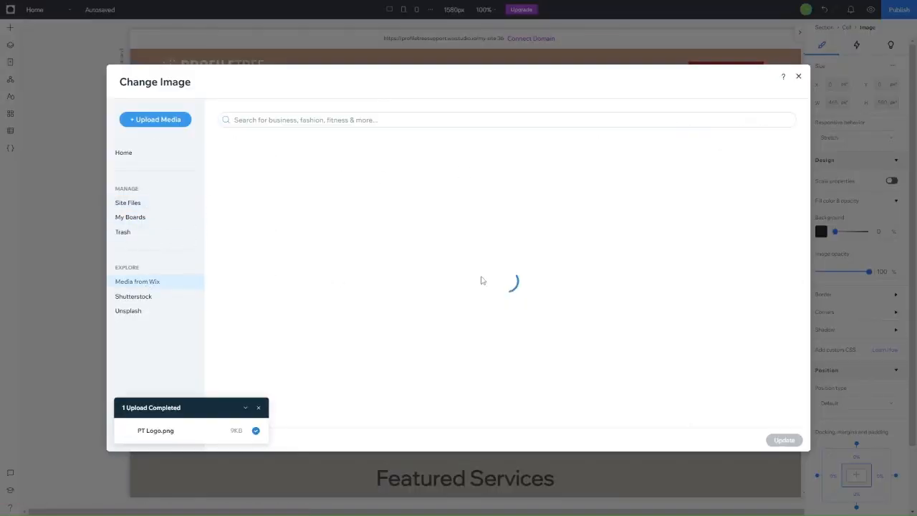
left_click(425, 119)
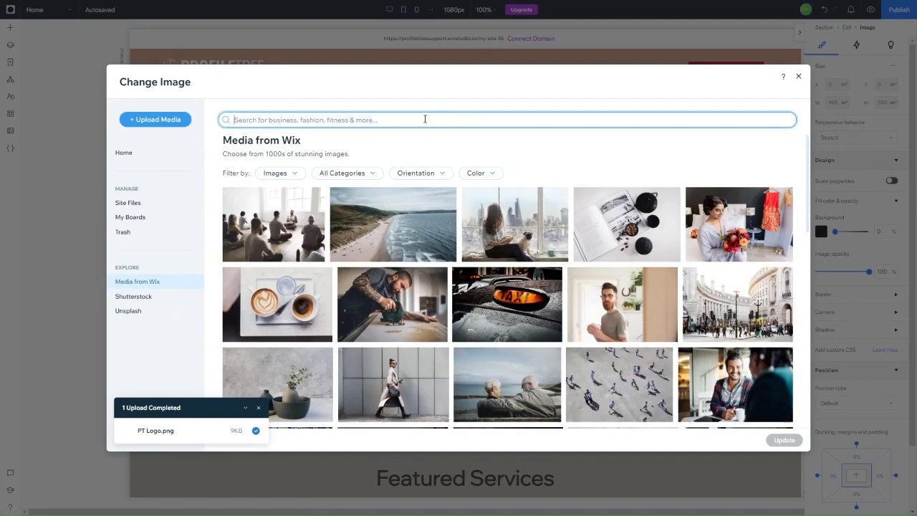
type("digital marketing a")
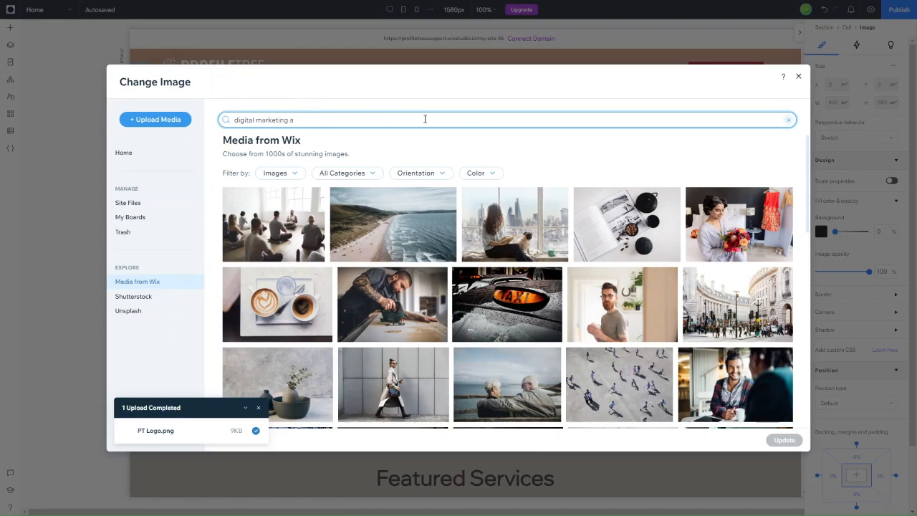
key("BackSpace")
key("Return")
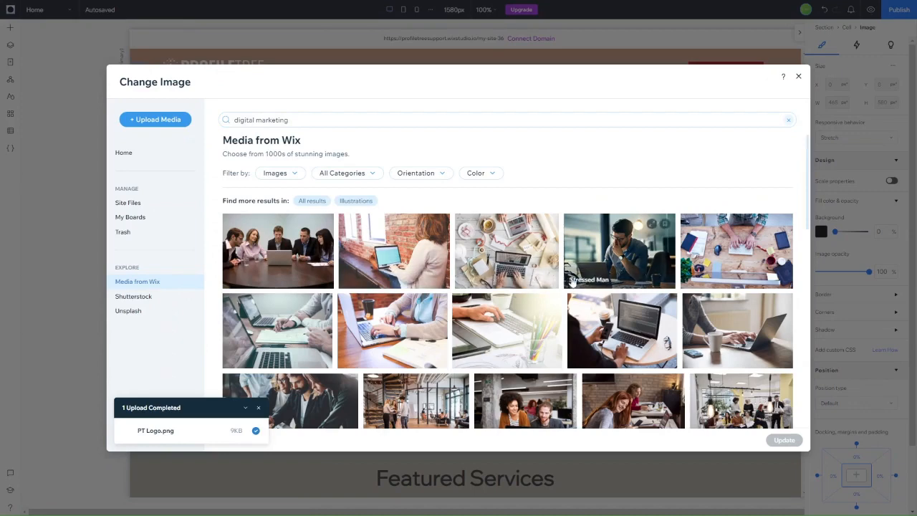
left_click(514, 265)
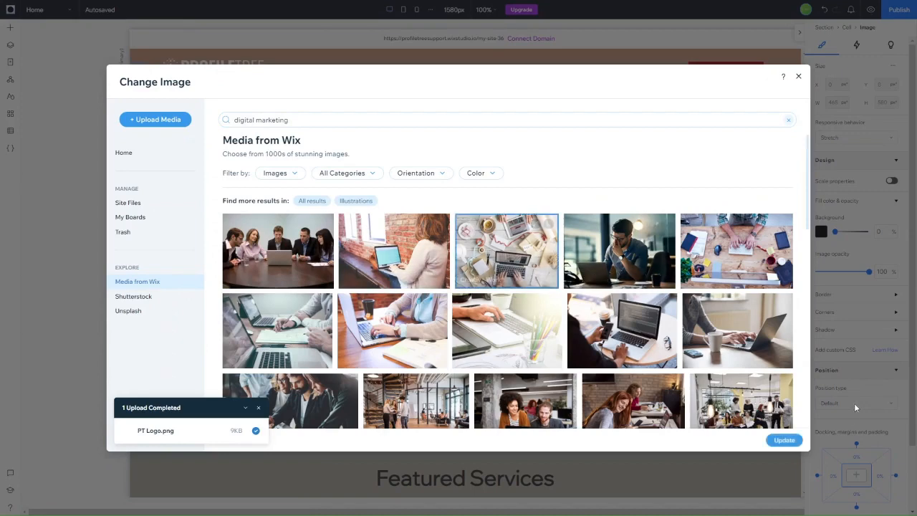
left_click(784, 438)
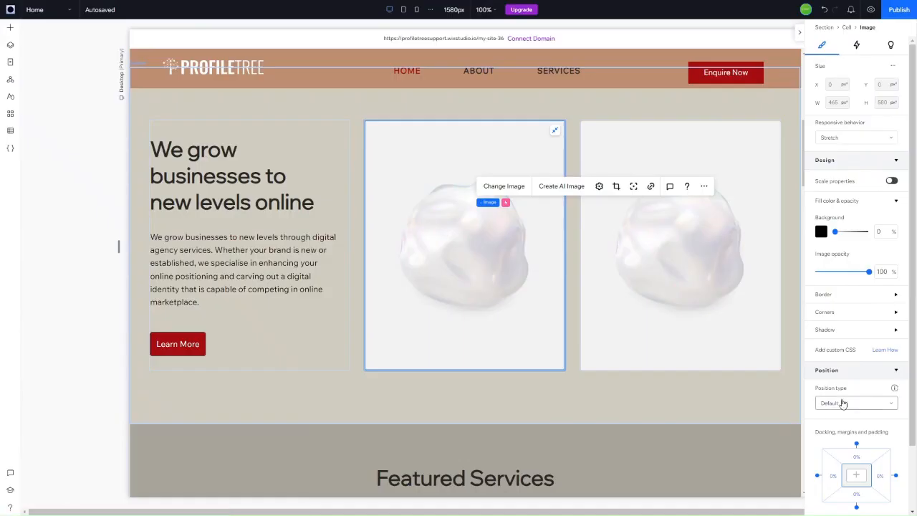
Step: Replace the right image with another laptop stock photo from the results
left_click(669, 266)
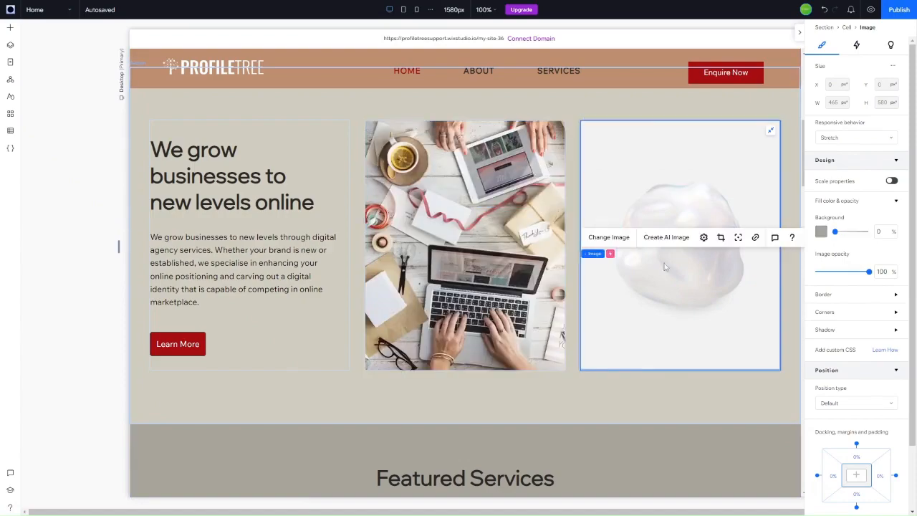
left_click(609, 237)
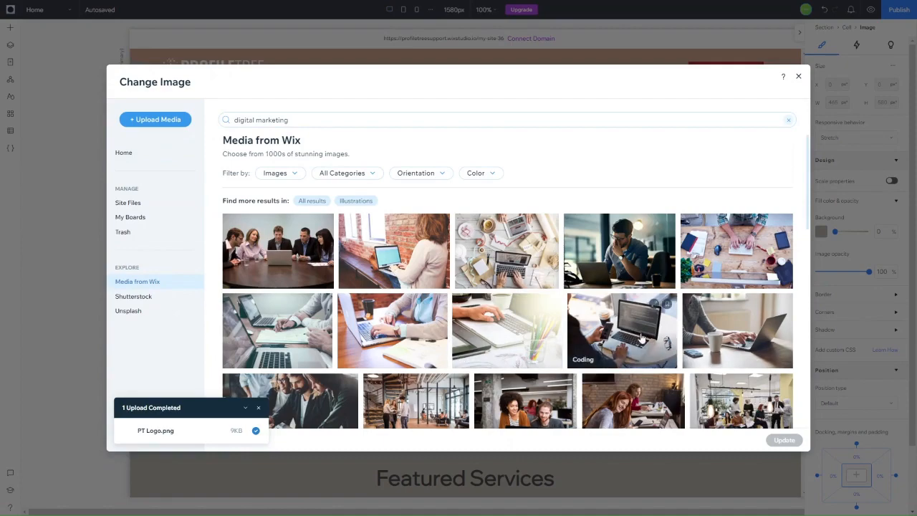
left_click(738, 337)
scroll(519, 391, "down", 3)
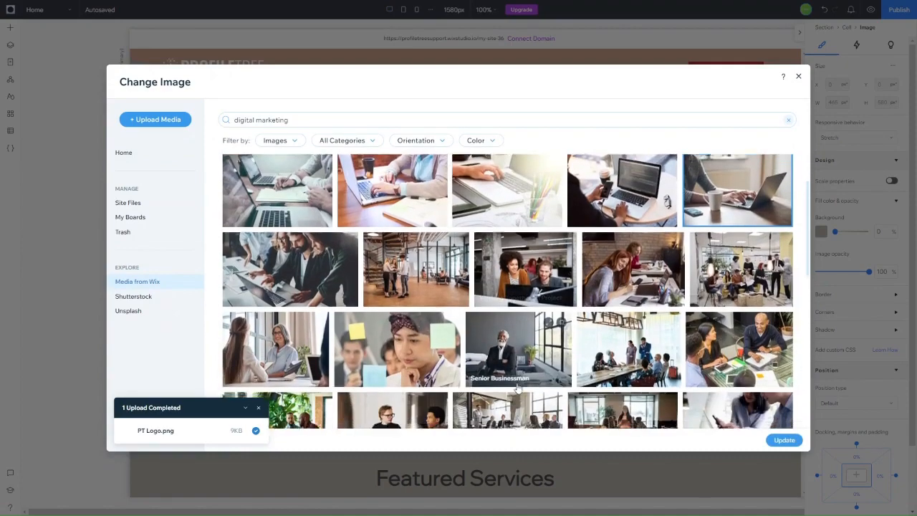
scroll(276, 356, "up", 1)
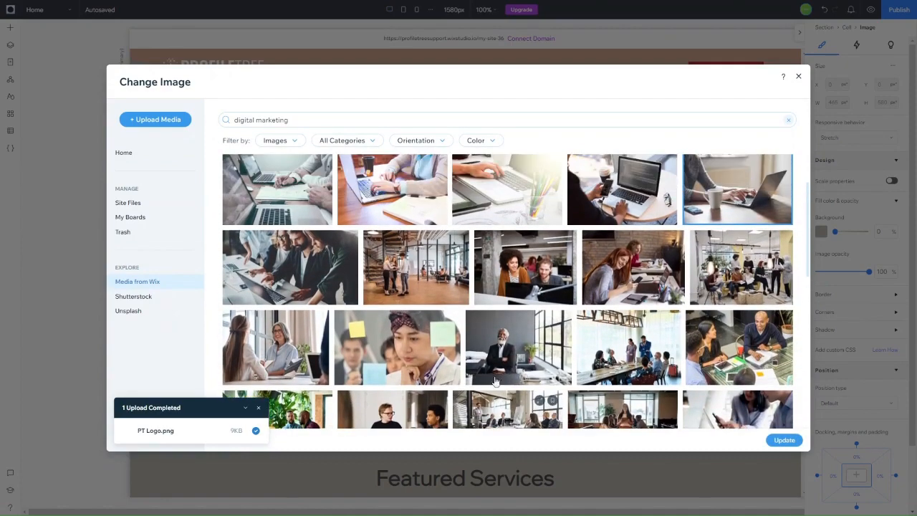
left_click(784, 440)
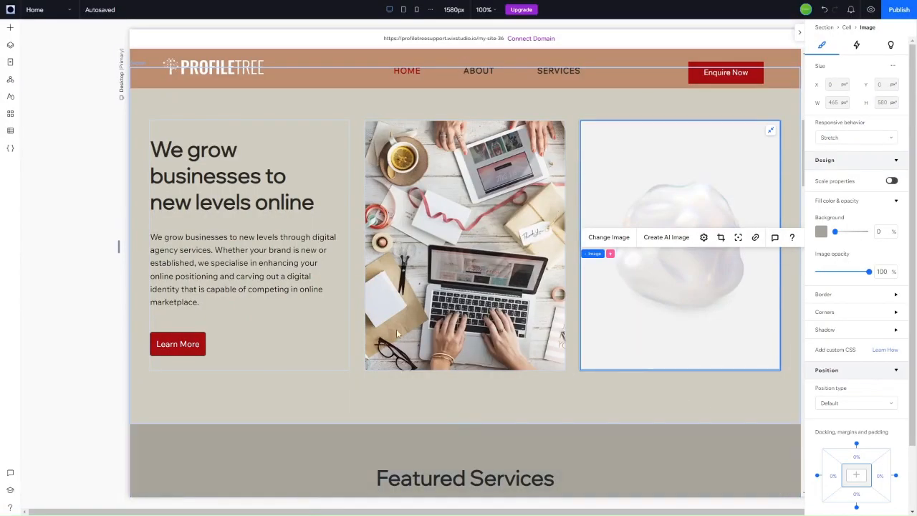
Step: Title the first two cards 'Web Design Services' and 'Web Development Services'
scroll(458, 175, "up", 5)
scroll(456, 172, "down", 10)
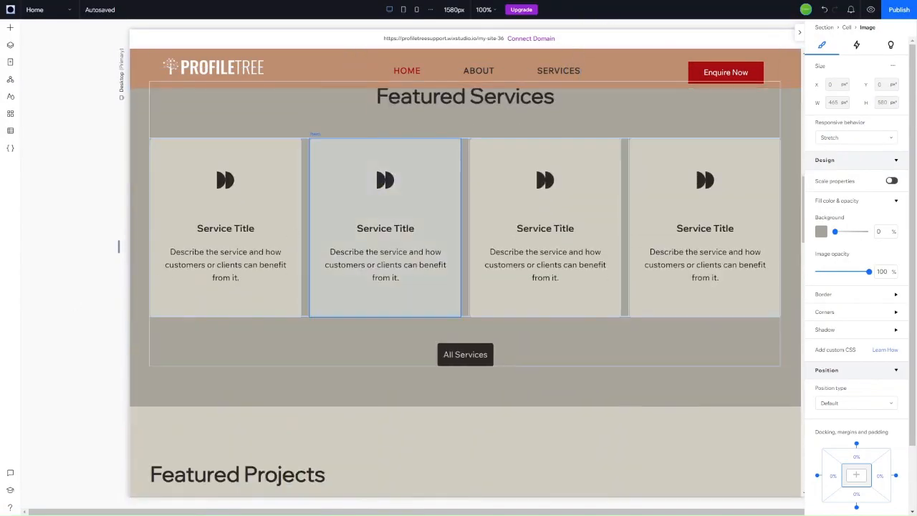
left_click(527, 235)
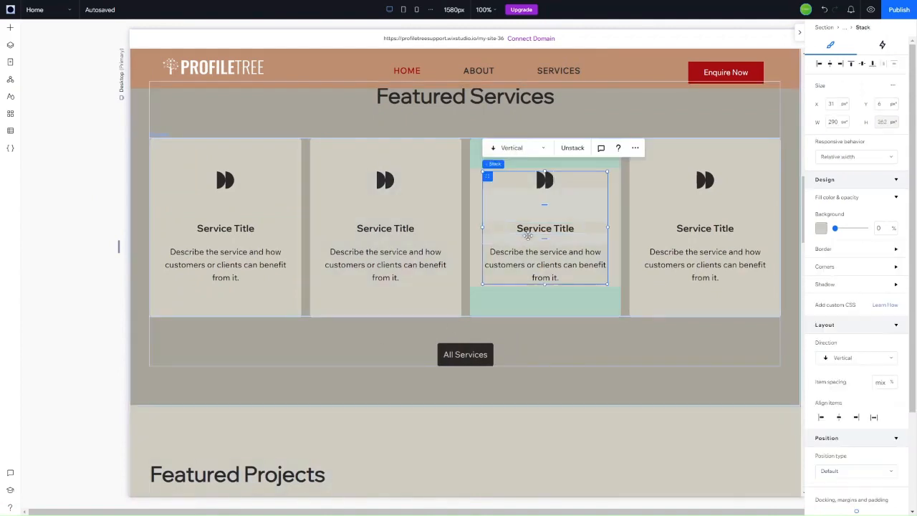
left_click(427, 245)
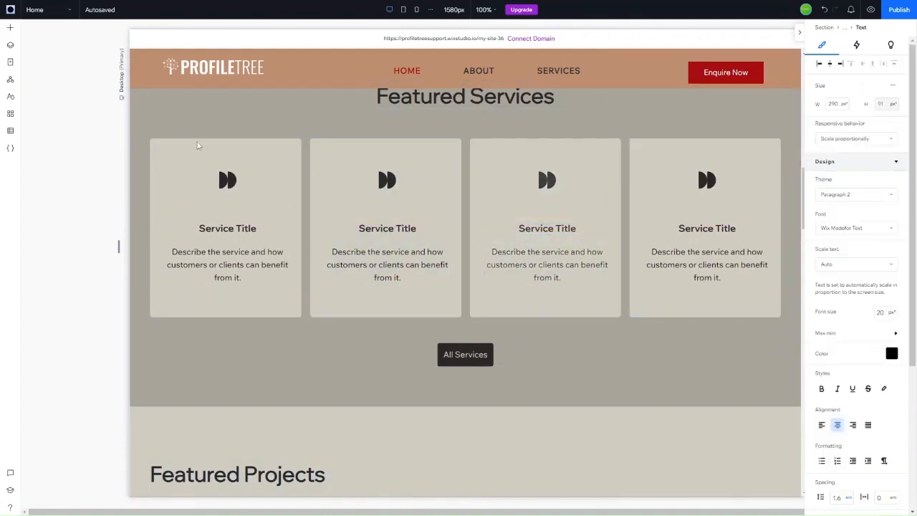
left_click(218, 227)
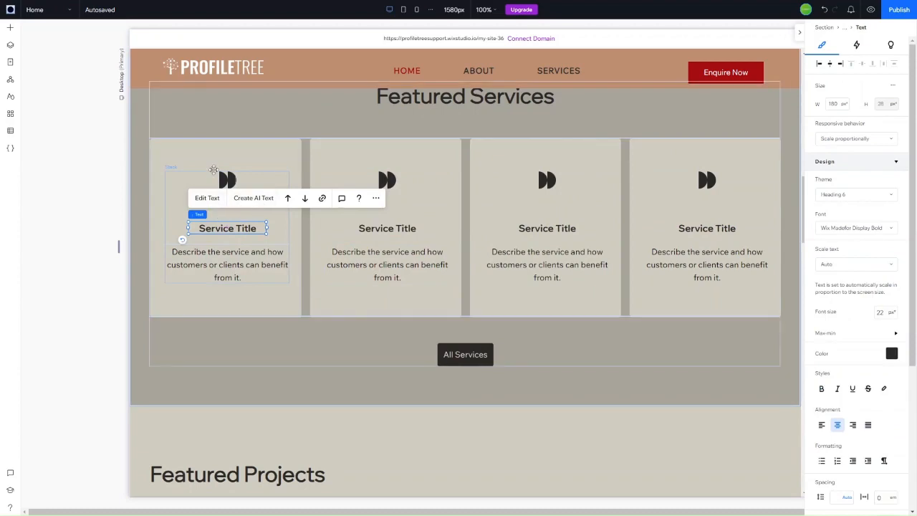
left_click(210, 197)
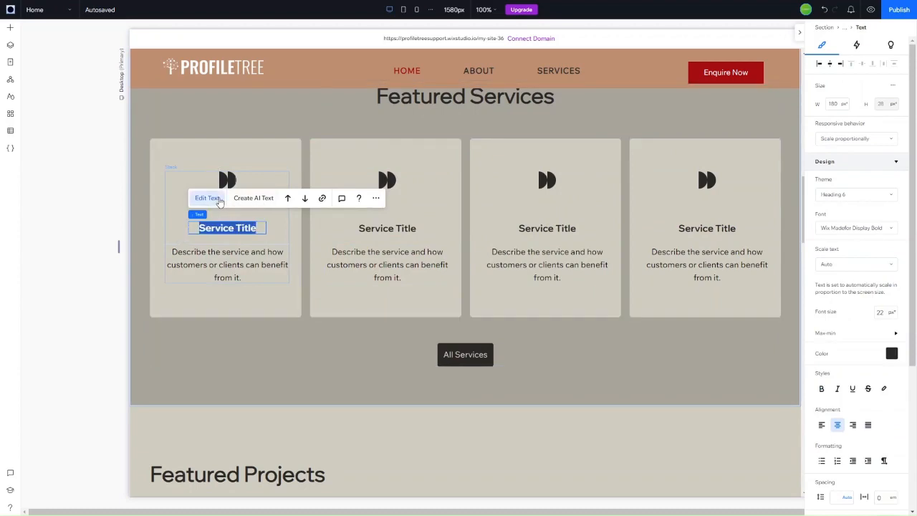
type("Web Design s")
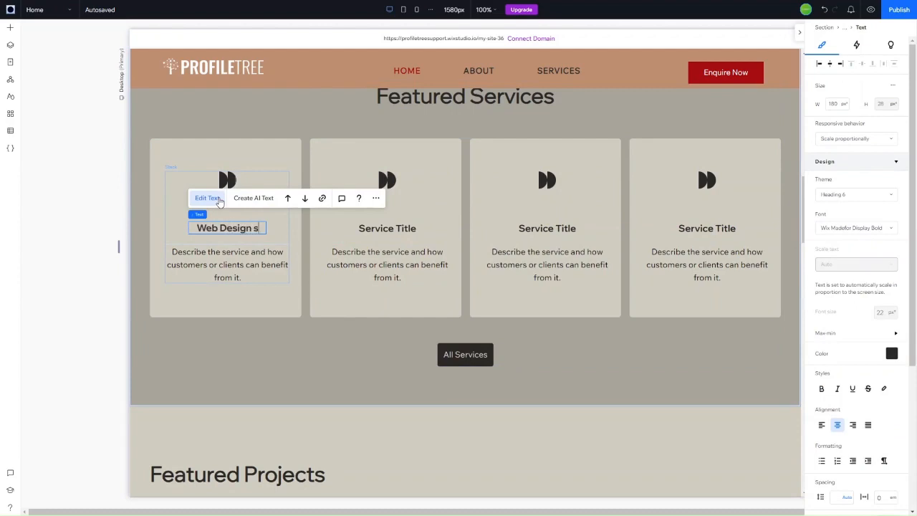
key("BackSpace")
type("Services")
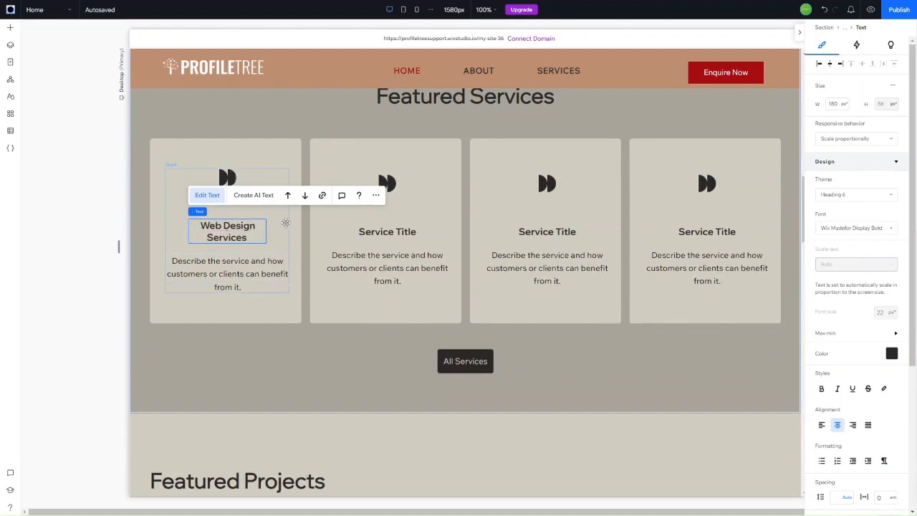
left_click(373, 233)
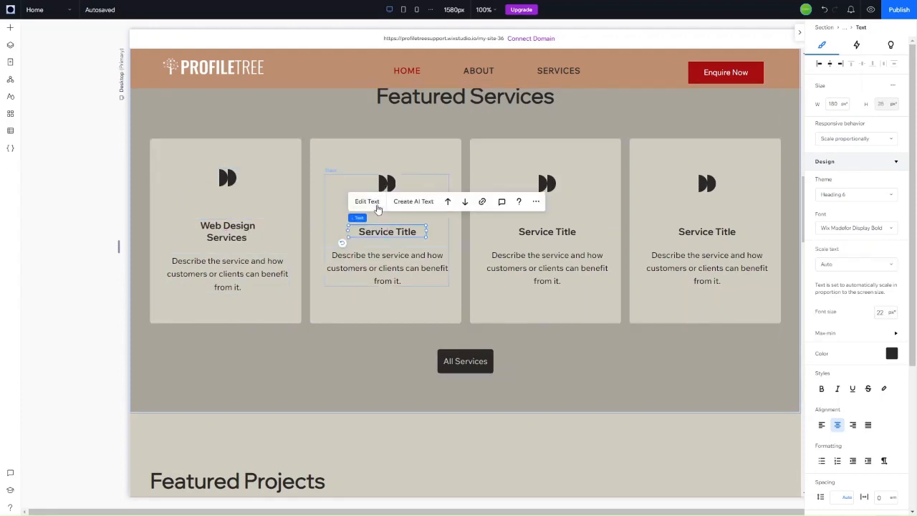
left_click(377, 204)
type("Web Development")
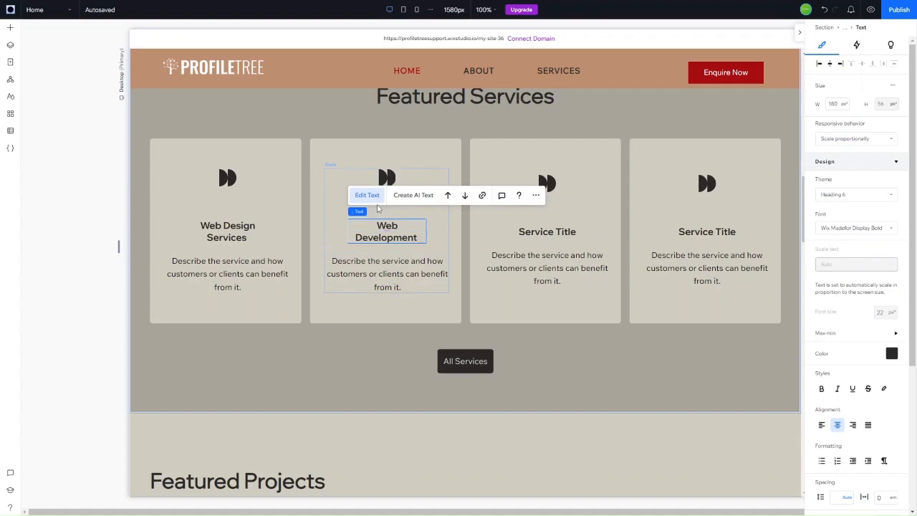
type(" Services")
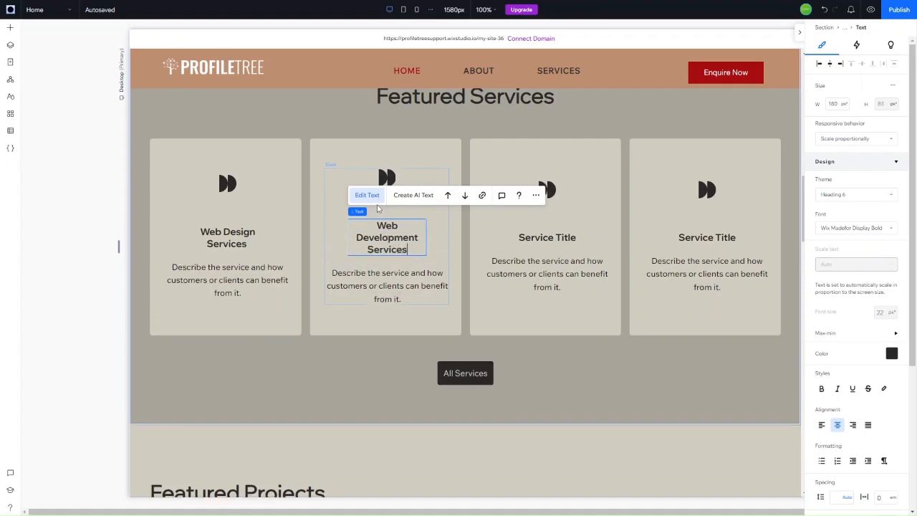
Step: Title the third card 'Video Marketing'
left_click(539, 241)
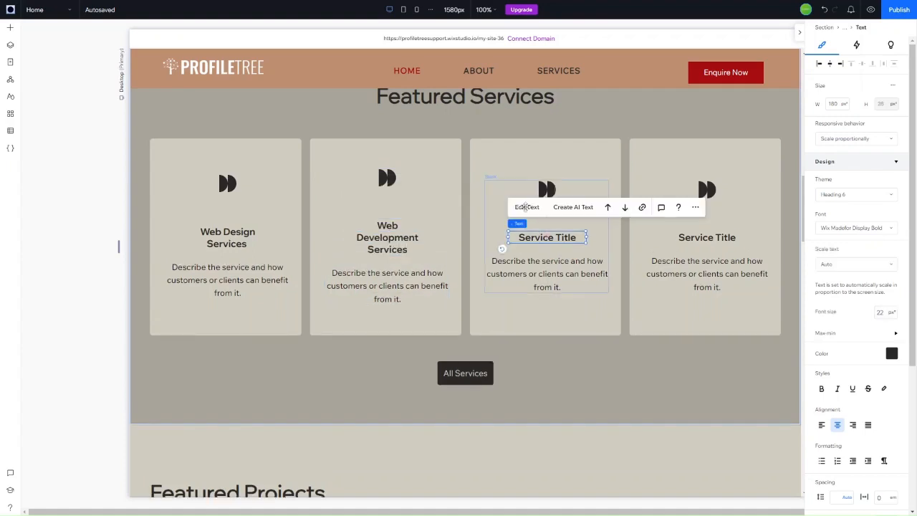
key("Return")
type("Videom")
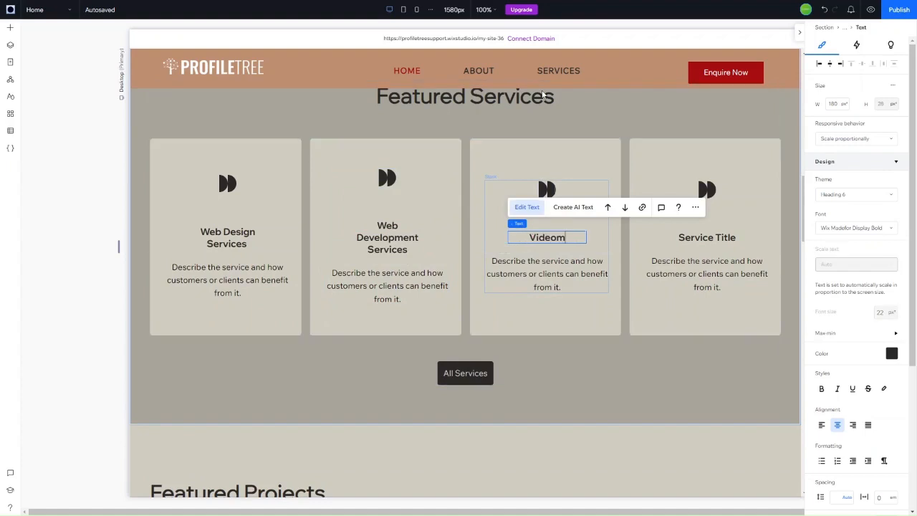
type("akret")
key("BackSpace")
key("BackSpace")
key("BackSpace")
key("BackSpace")
type("rketing")
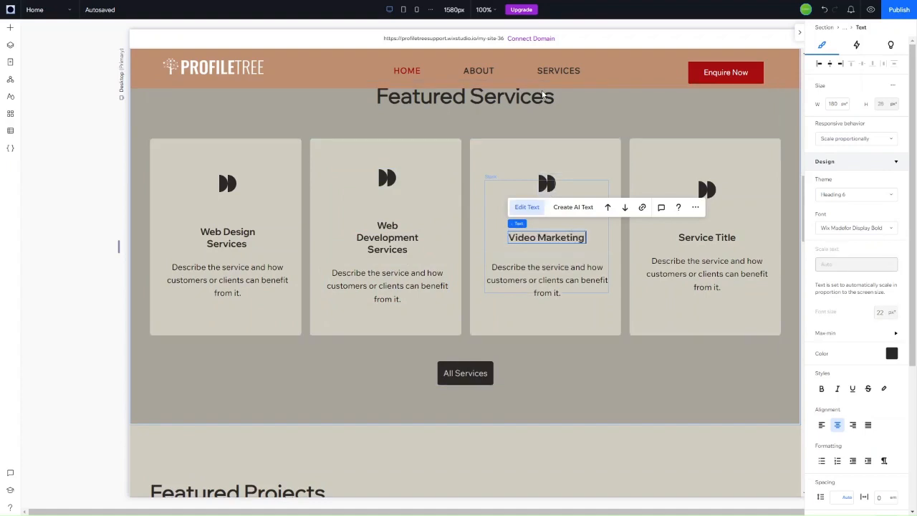
key("Return")
key("BackSpace")
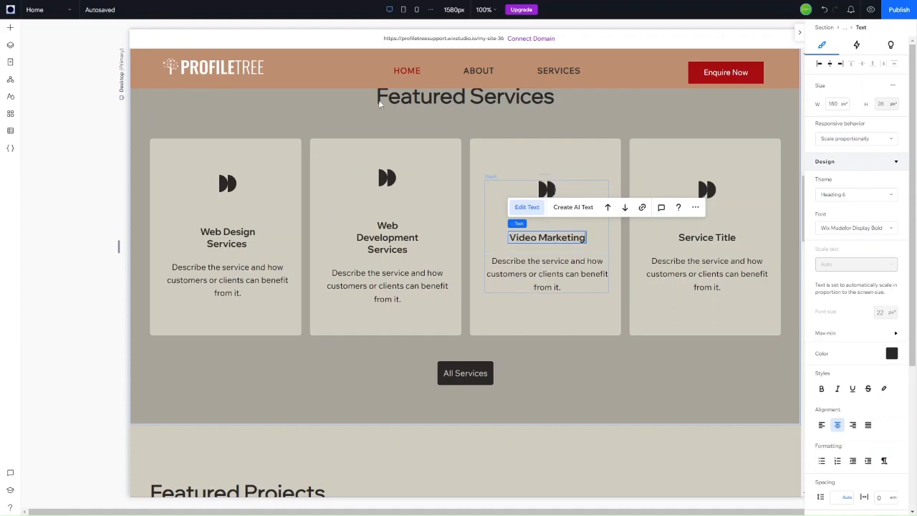
Step: Trim 'Services' so the first two titles read 'Web Design' and 'Web Development'
left_click(385, 247)
left_click(365, 195)
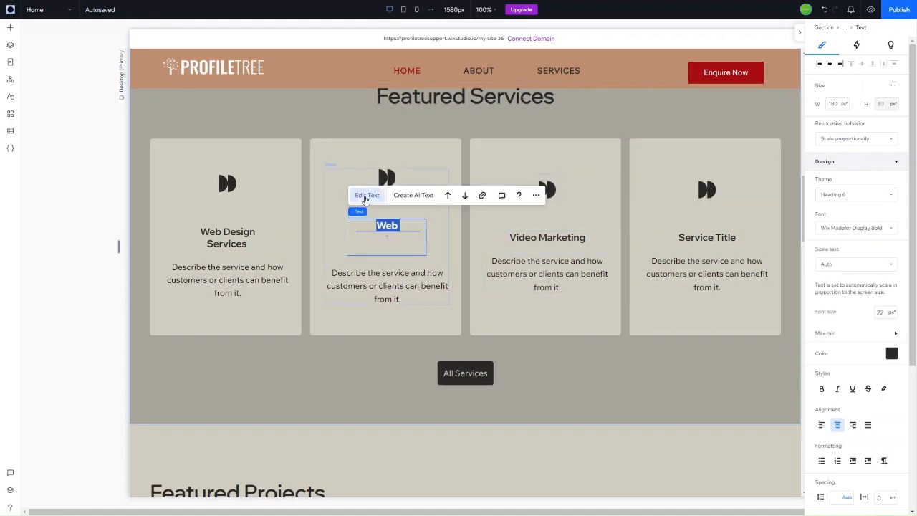
left_click(389, 249)
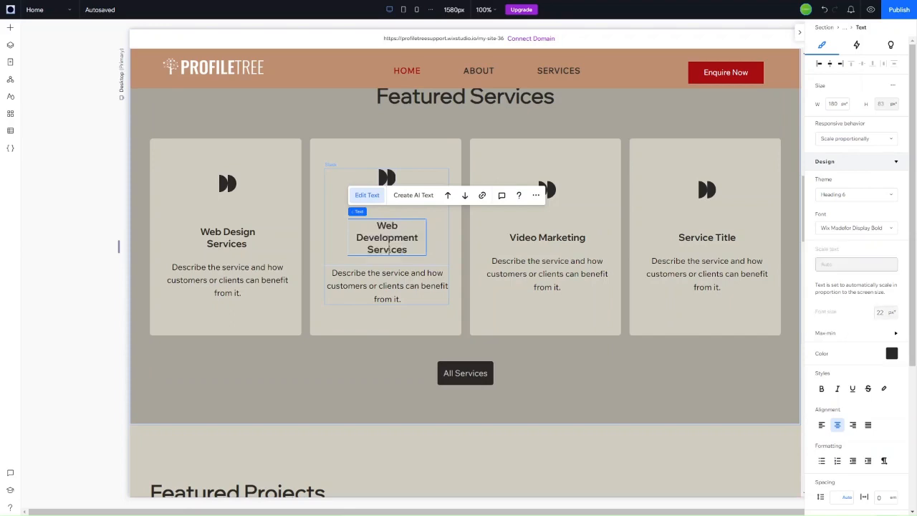
double_click(388, 249)
key("BackSpace")
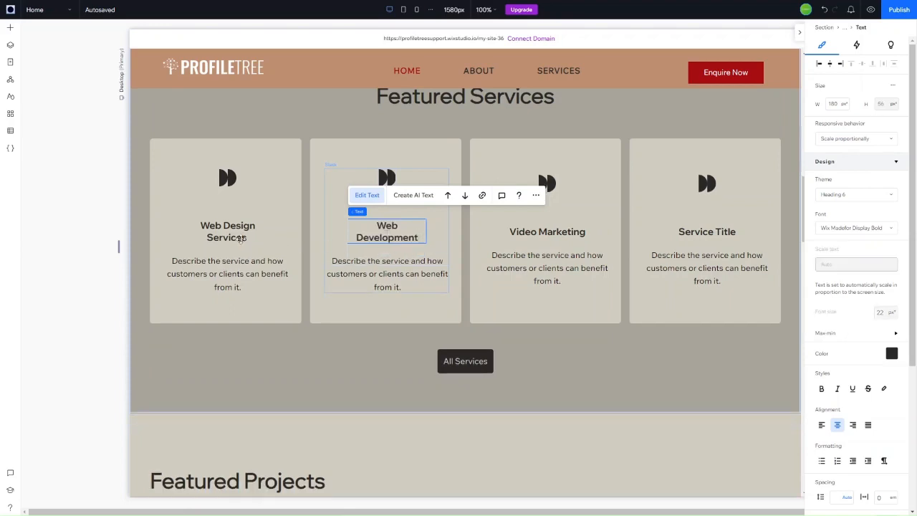
left_click(241, 239)
double_click(237, 227)
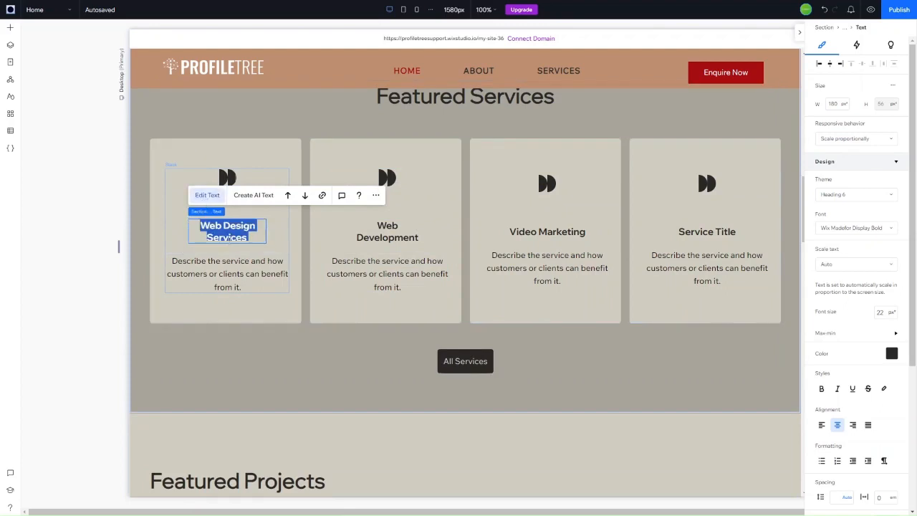
double_click(228, 238)
key("BackSpace")
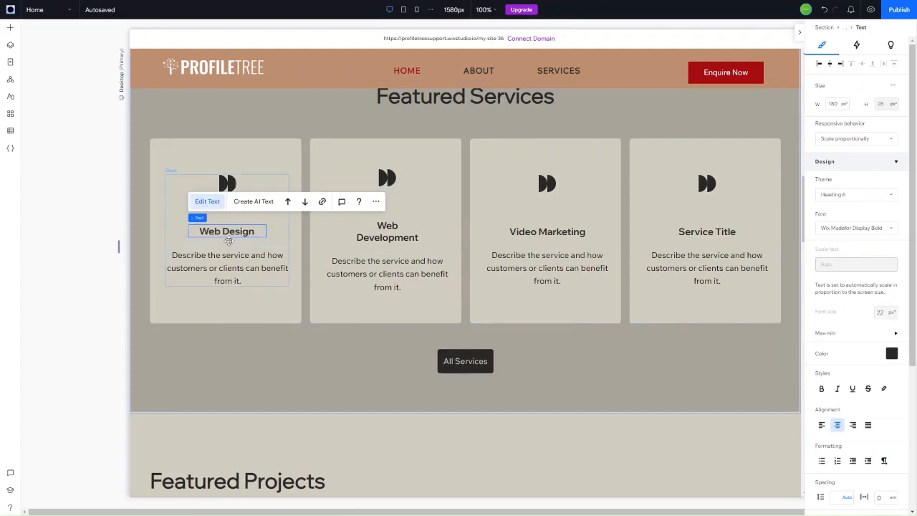
Step: Title the fourth card 'Social Media'
left_click(701, 231)
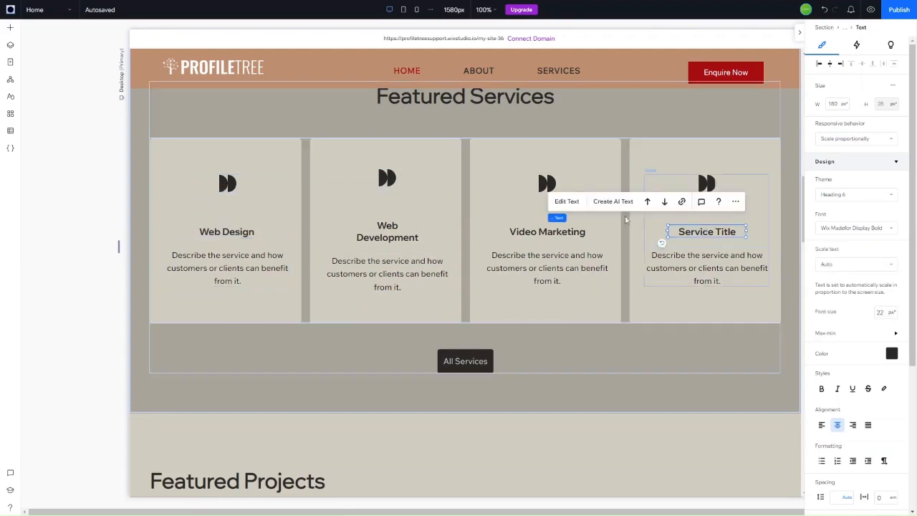
left_click(570, 203)
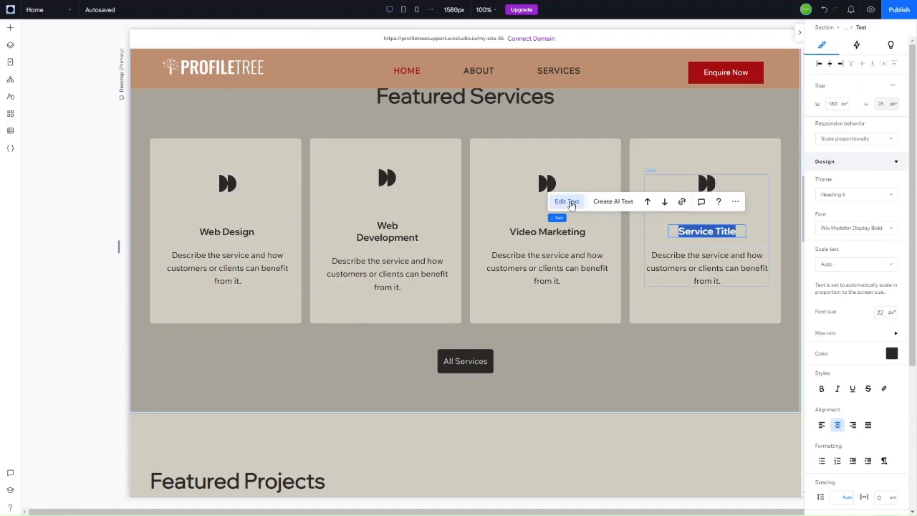
type("Social Media")
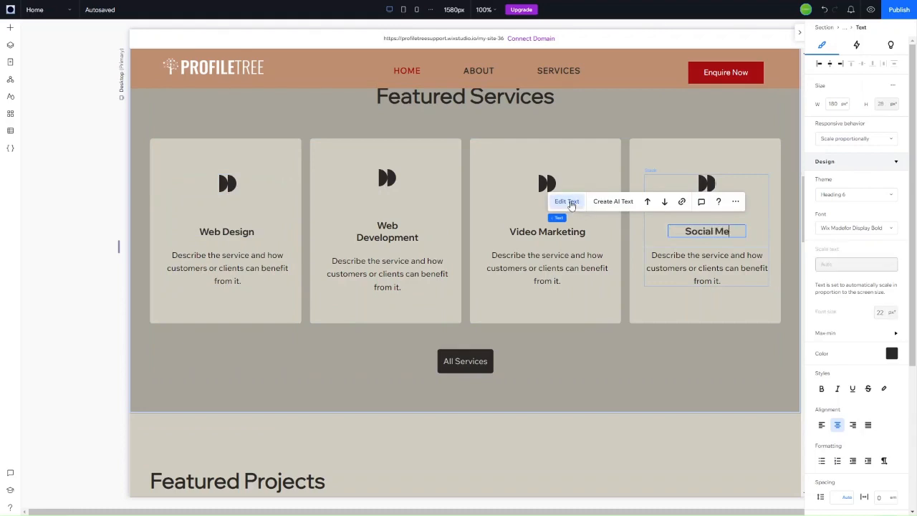
left_click(230, 183)
Step: Swap the Web Design card's basic shape icon for a lightning bolt
left_click(258, 151)
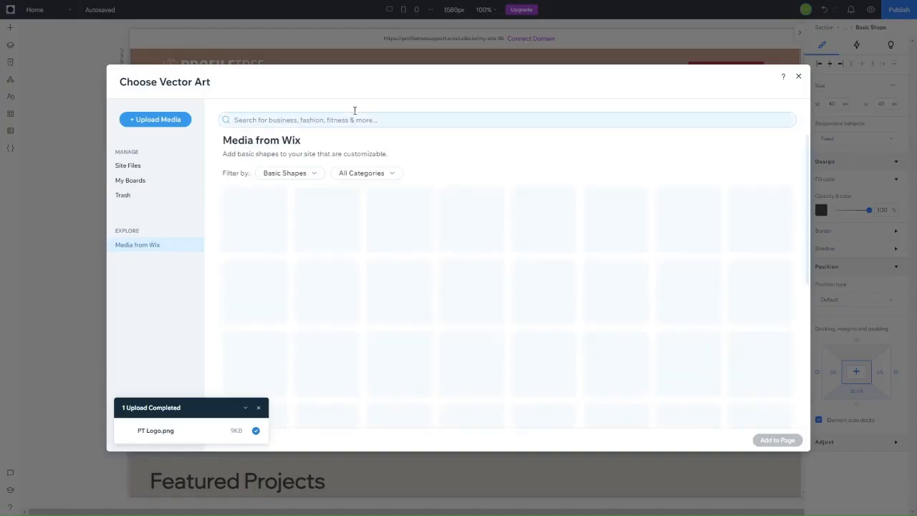
scroll(726, 323, "down", 5)
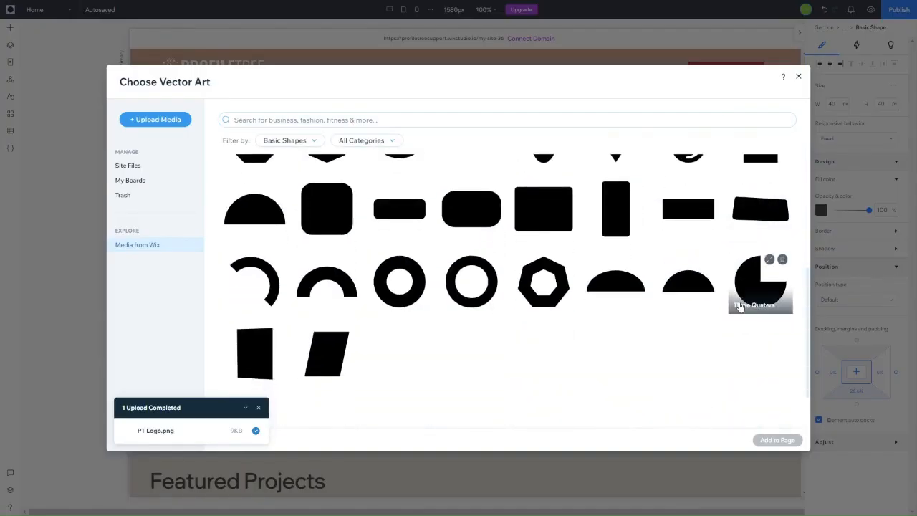
scroll(740, 307, "down", 1)
scroll(740, 307, "down", 3)
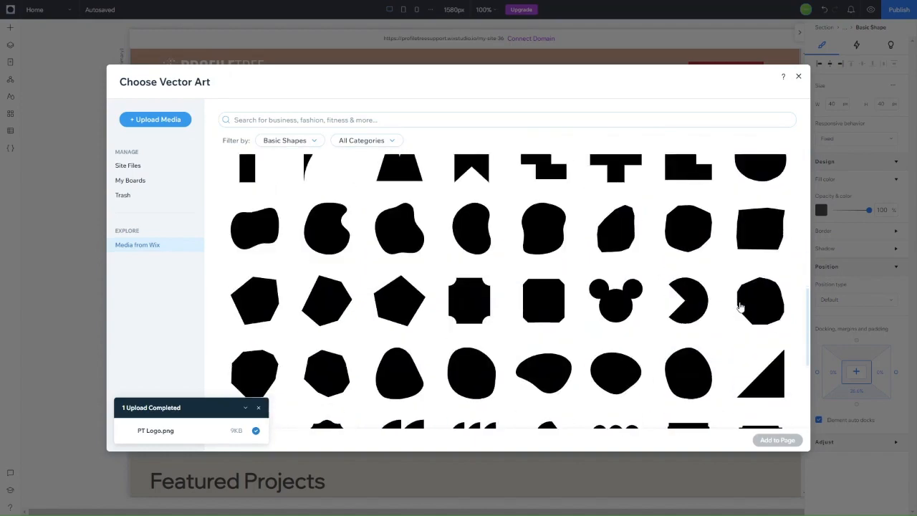
scroll(740, 306, "down", 5)
scroll(740, 307, "down", 2)
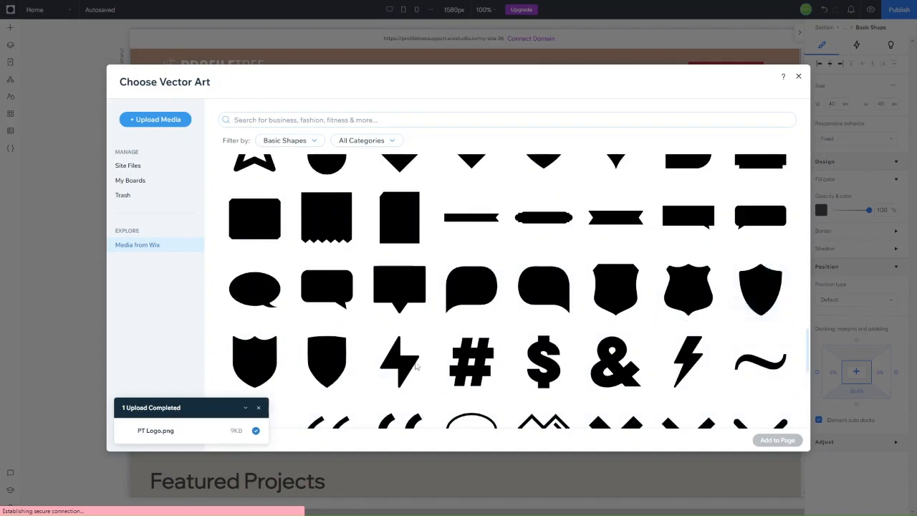
scroll(566, 327, "down", 5)
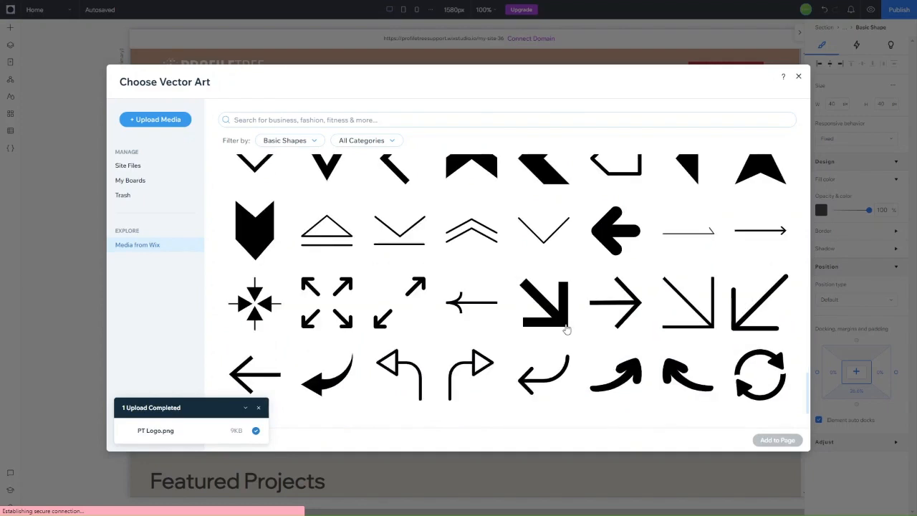
scroll(437, 330, "up", 2)
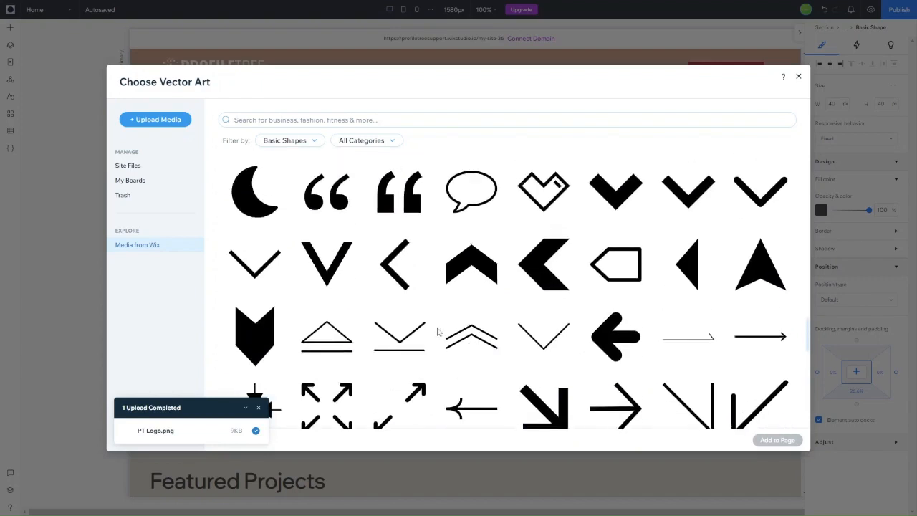
scroll(438, 331, "up", 2)
left_click(394, 318)
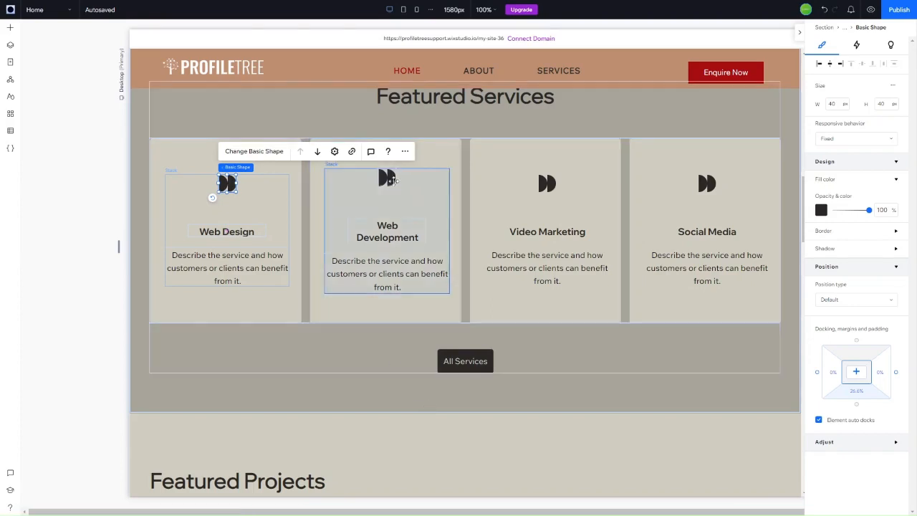
Step: Open the Web Development icon's shape choices and switch the filter to Vector Art
left_click(387, 176)
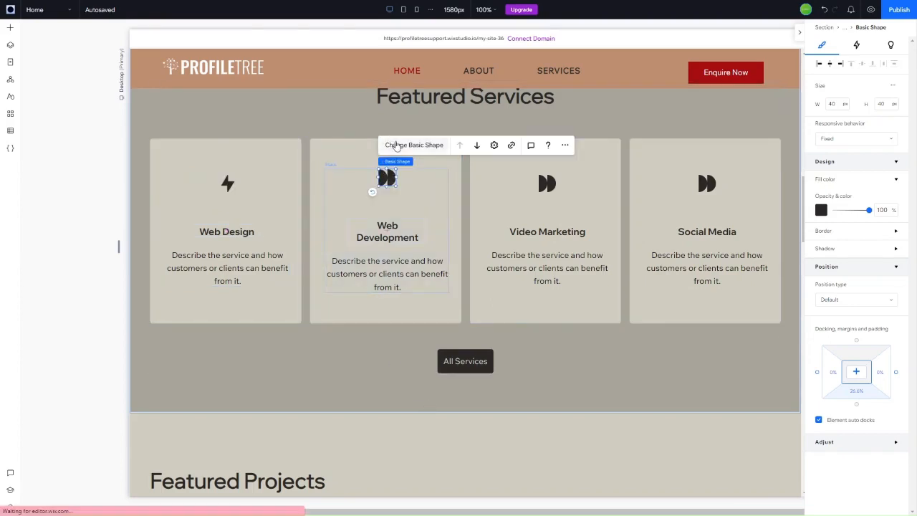
left_click(399, 146)
scroll(614, 180, "down", 10)
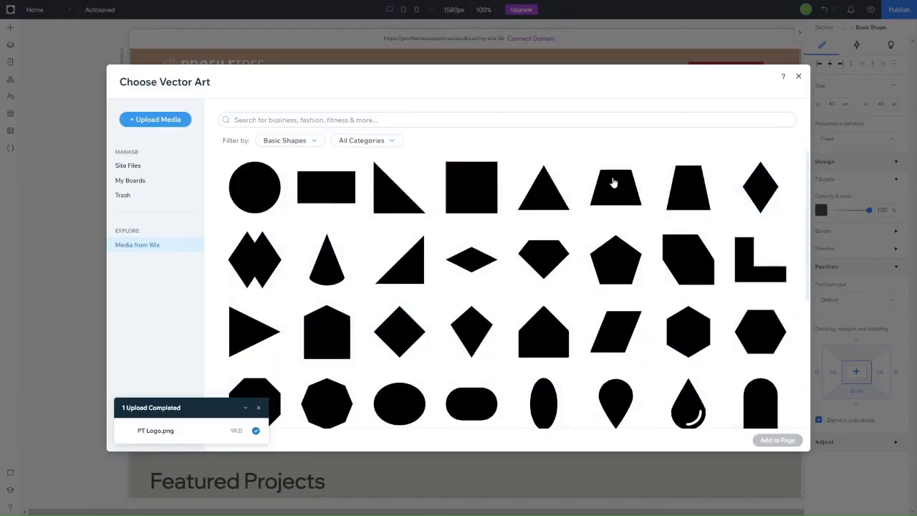
left_click(309, 149)
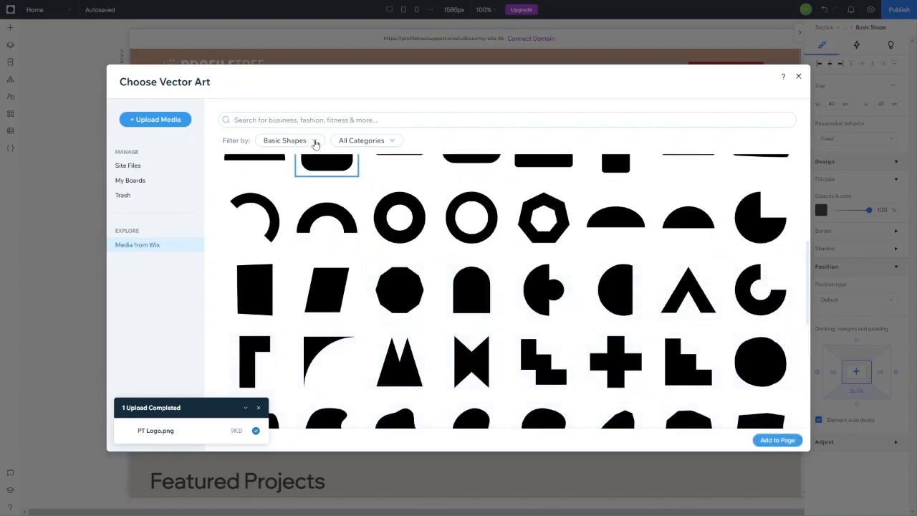
left_click(316, 143)
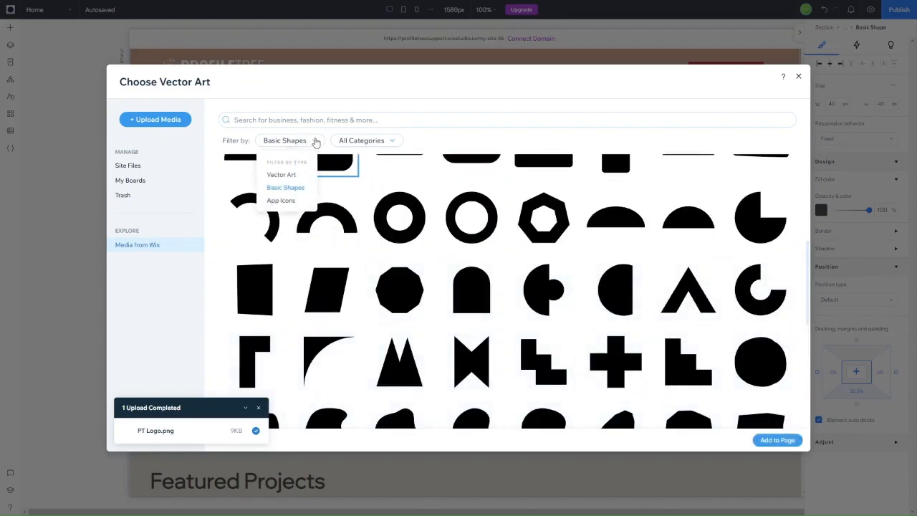
left_click(297, 177)
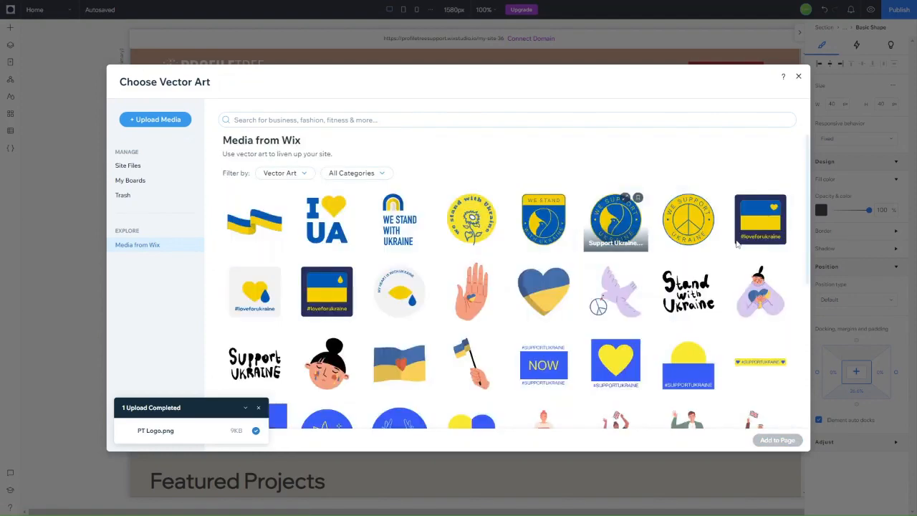
Step: Search 'cog' and place the solid black cog in the Web Development card
scroll(494, 258, "down", 10)
scroll(503, 270, "down", 5)
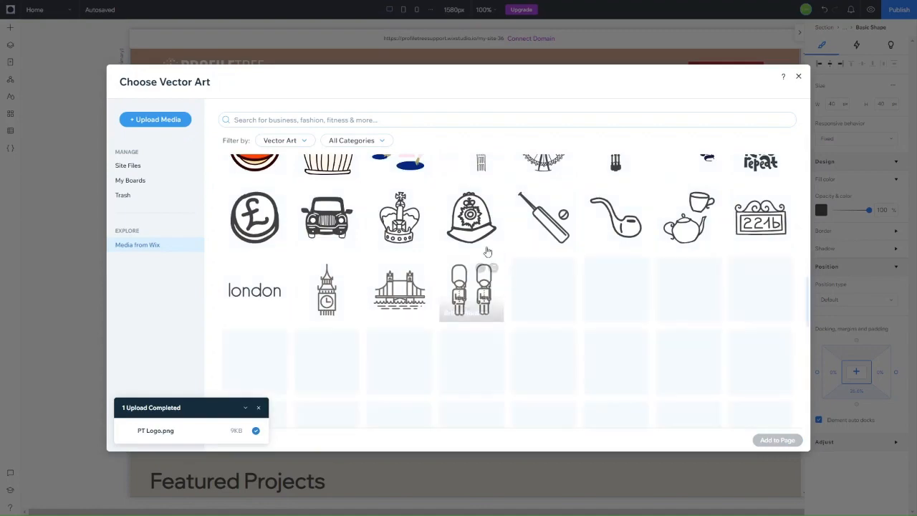
scroll(526, 215, "down", 2)
scroll(525, 215, "down", 5)
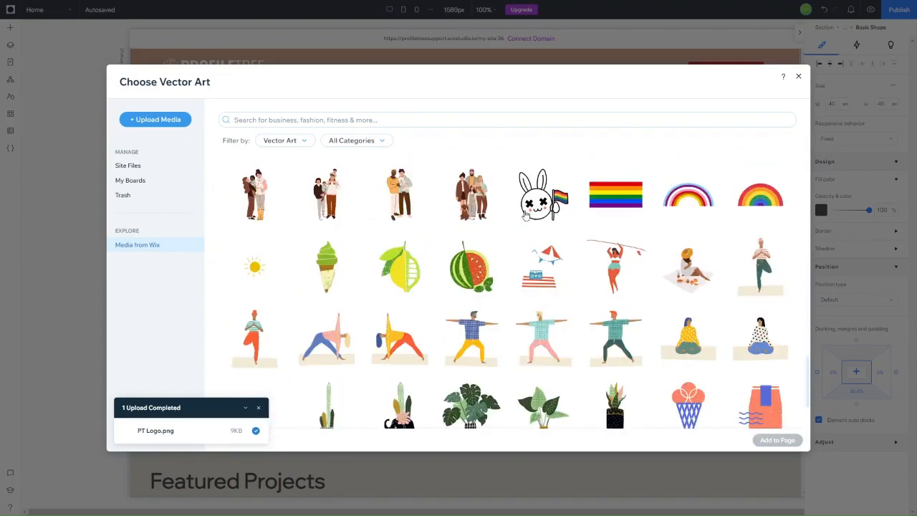
scroll(525, 215, "down", 8)
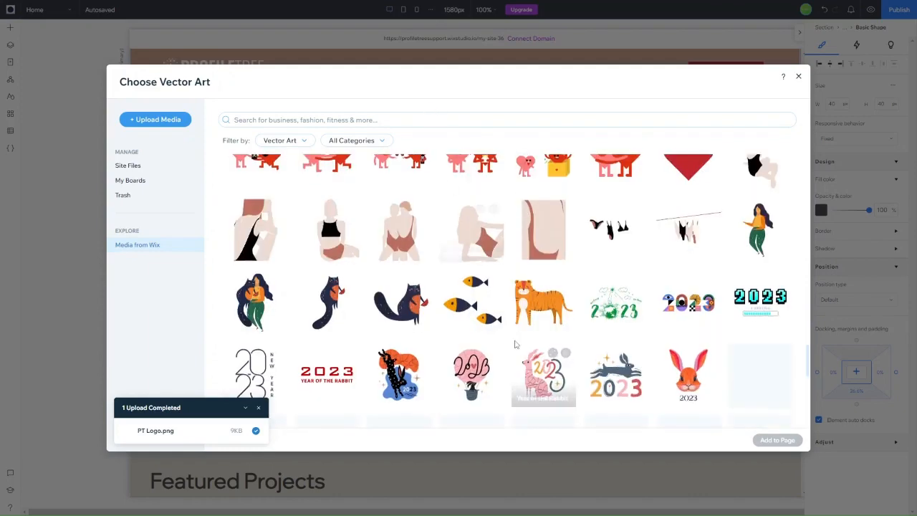
scroll(451, 188, "down", 3)
left_click(350, 120)
type("cog")
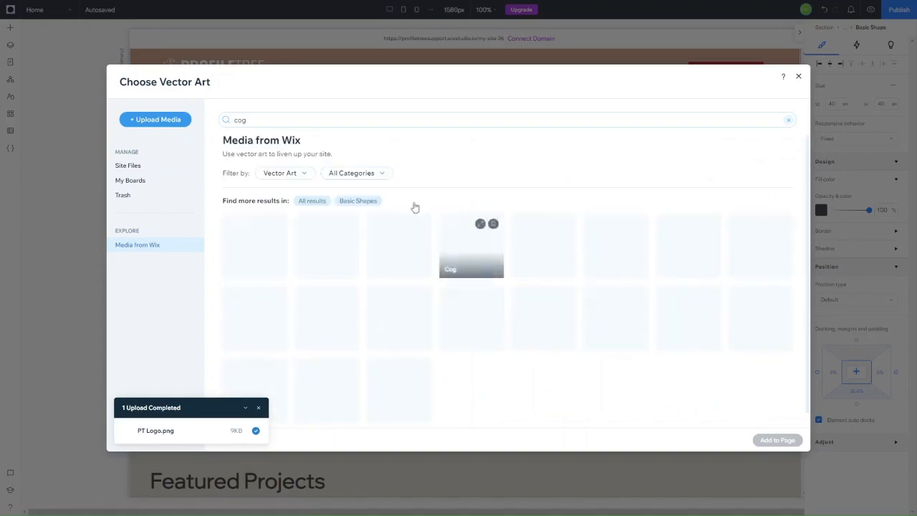
left_click(328, 245)
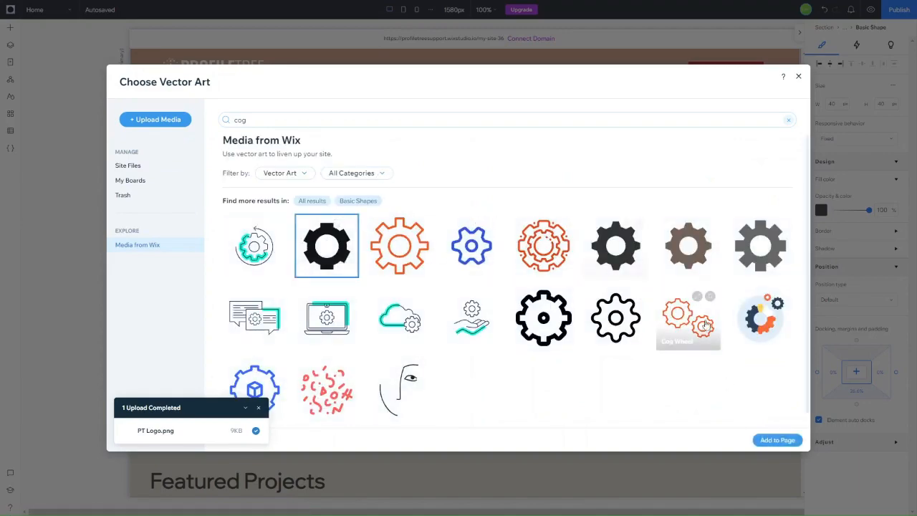
left_click(777, 440)
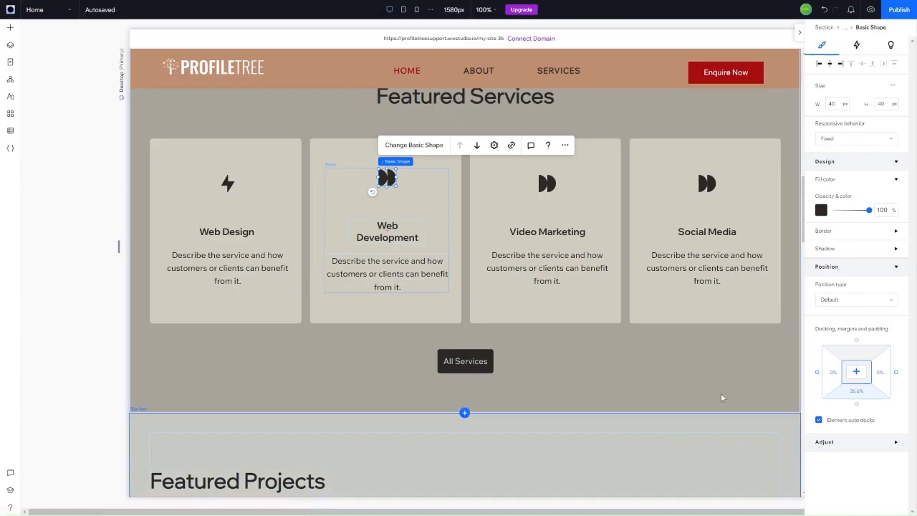
left_click(546, 184)
Step: Search Vector Art for 'video' and give the Video Marketing card the outline camera icon
left_click(566, 151)
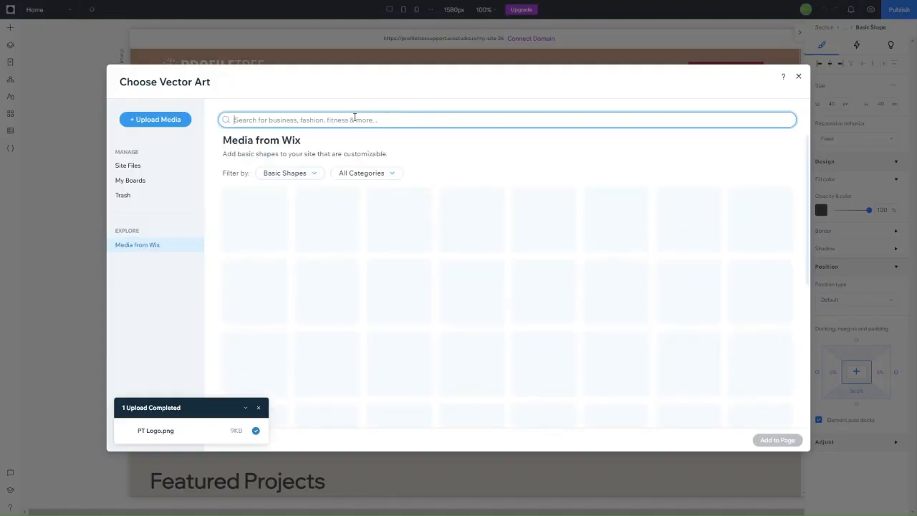
type("video")
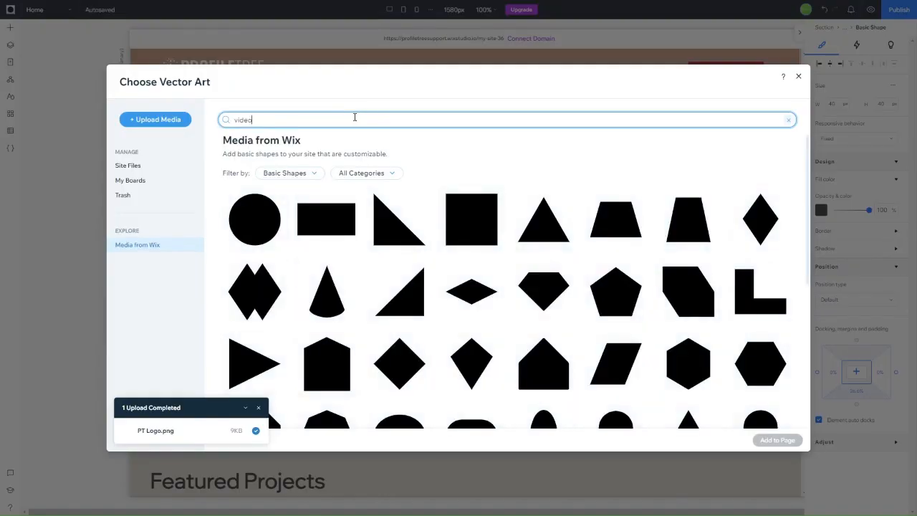
left_click(313, 176)
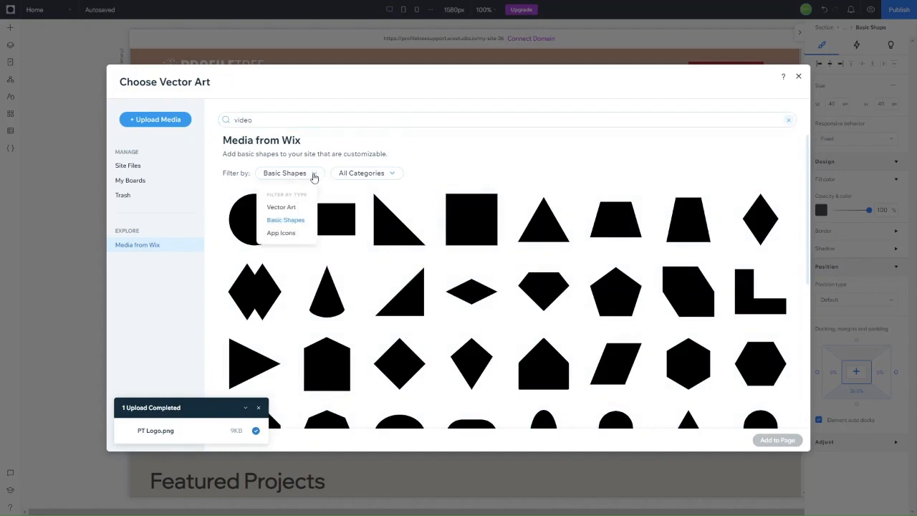
left_click(286, 207)
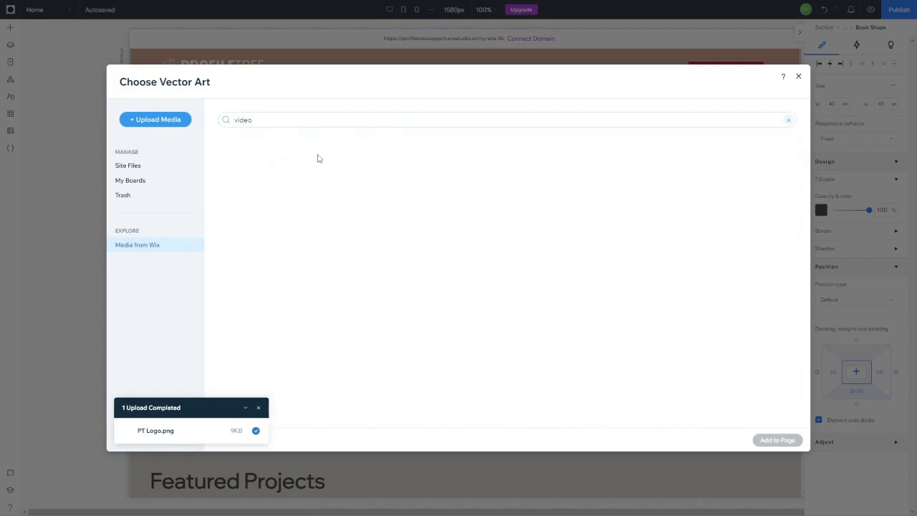
left_click(306, 116)
key("Return")
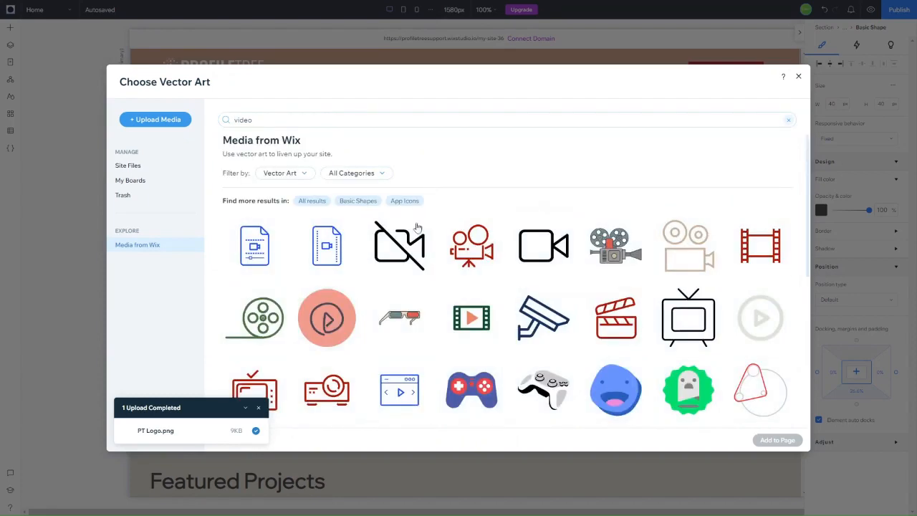
left_click(543, 244)
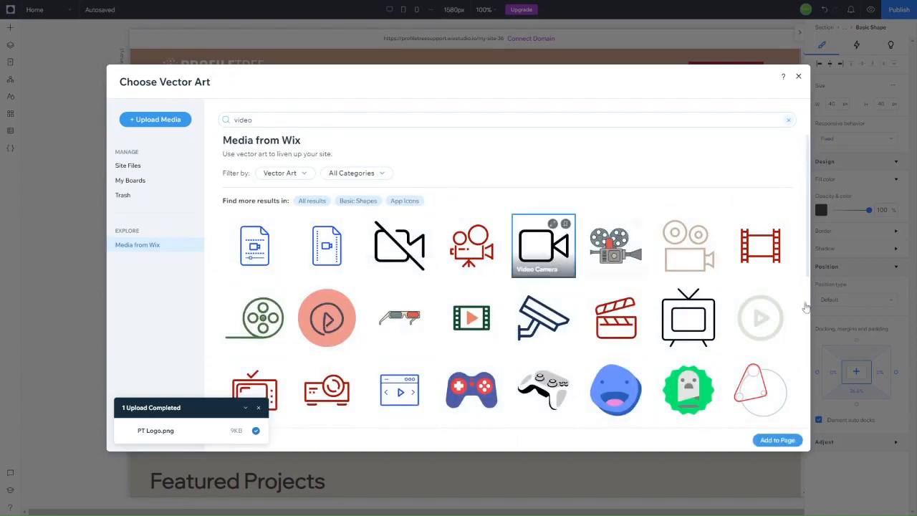
left_click(783, 444)
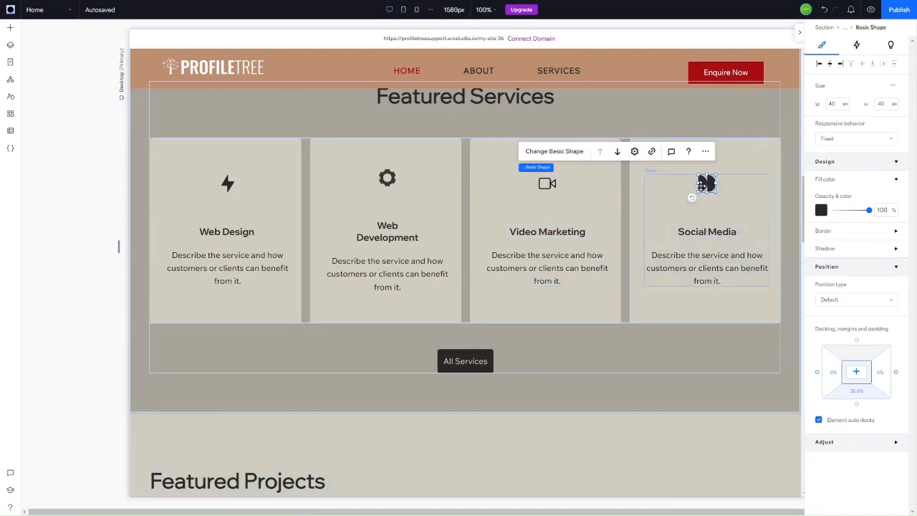
Step: Pick the Facebook logo from App Icons as the Social Media card's icon
left_click(569, 151)
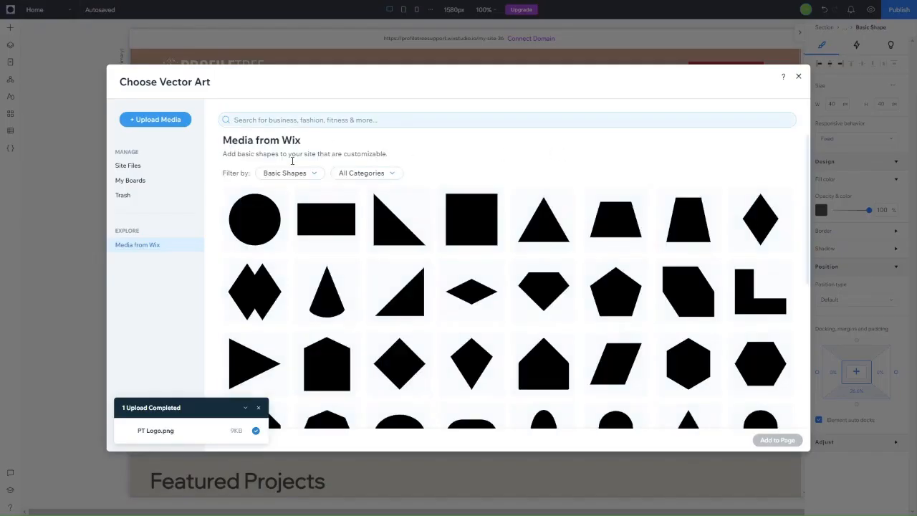
left_click(298, 176)
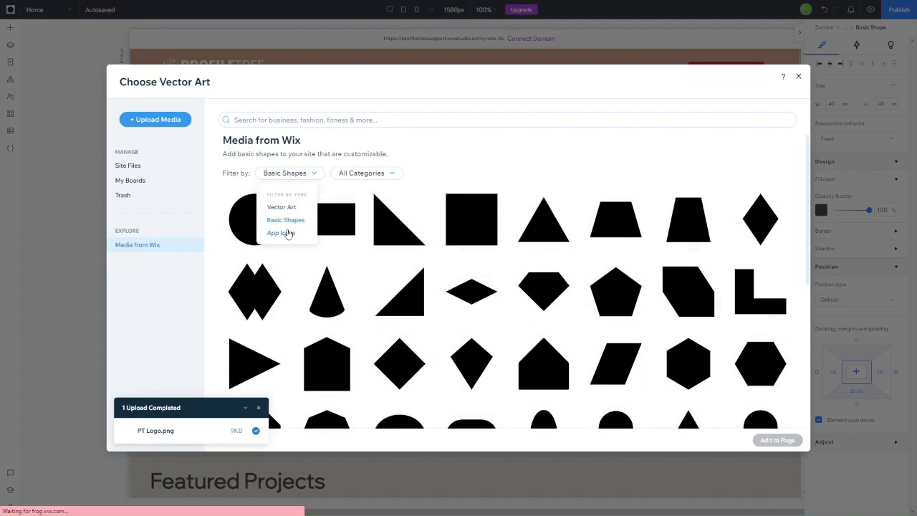
left_click(286, 233)
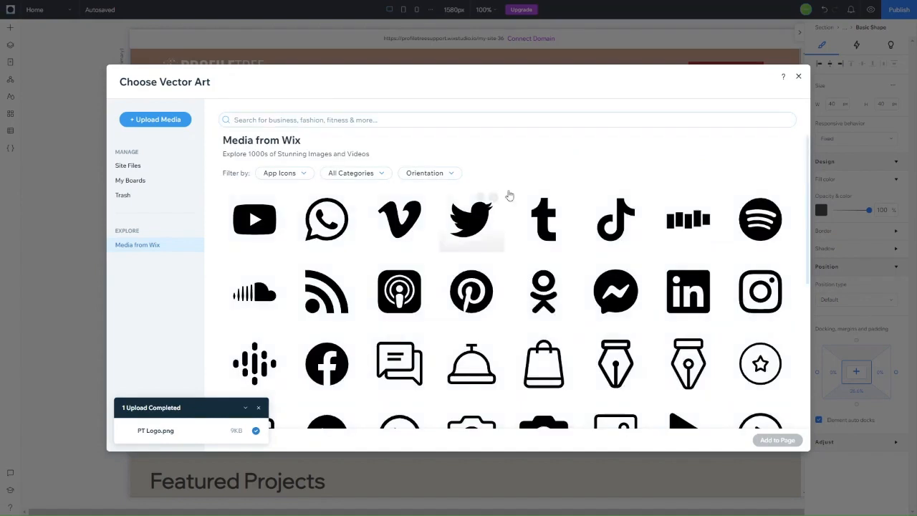
scroll(378, 319, "down", 3)
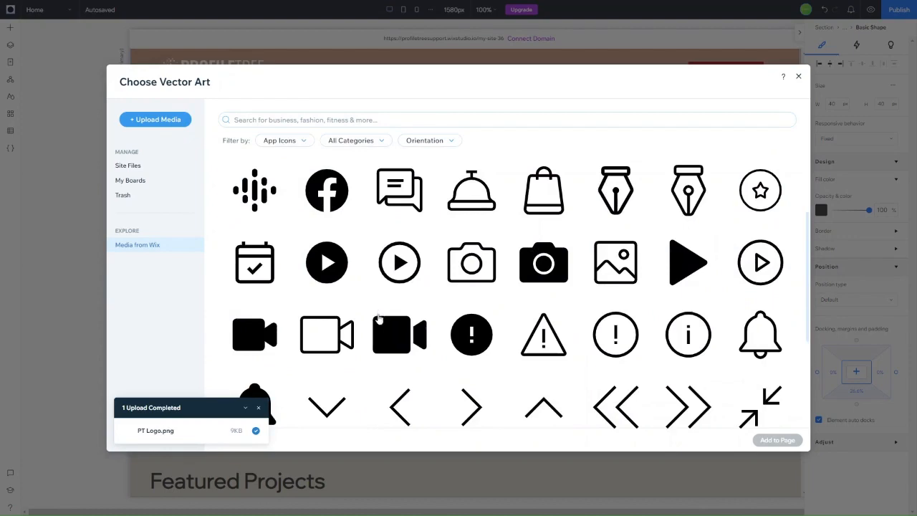
left_click(326, 188)
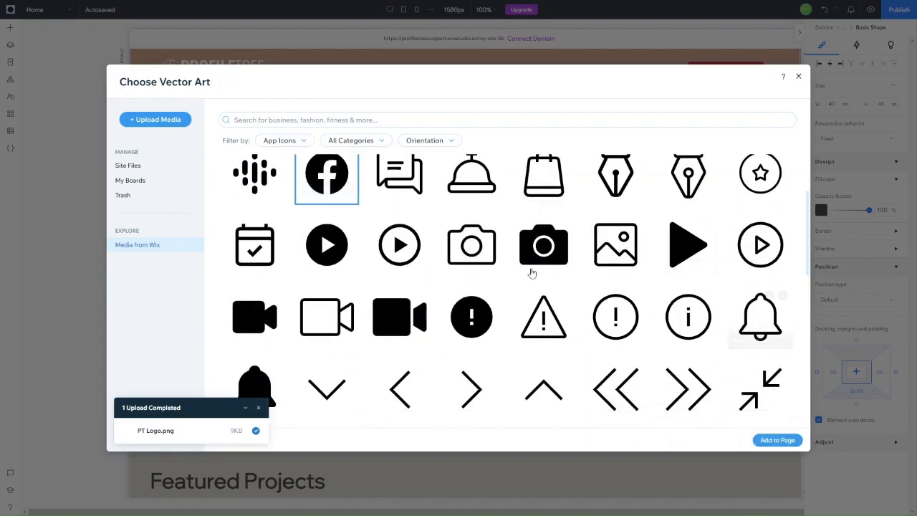
left_click(789, 440)
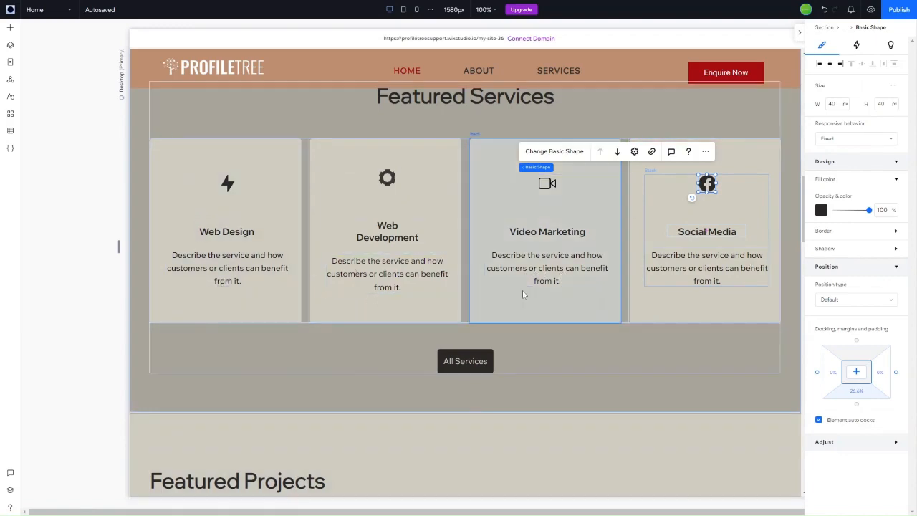
Step: Set the All Services button's background to dark red #A70E12
left_click(466, 361)
left_click(463, 326)
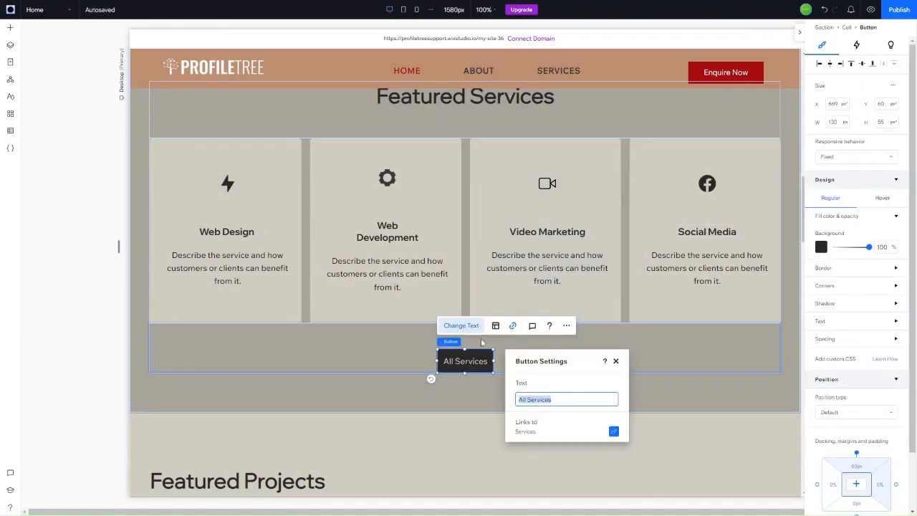
left_click(615, 362)
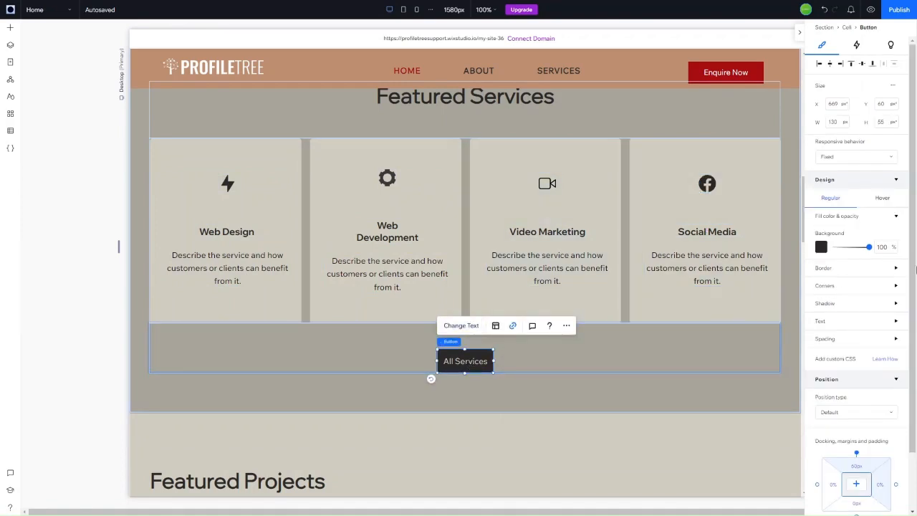
left_click(822, 247)
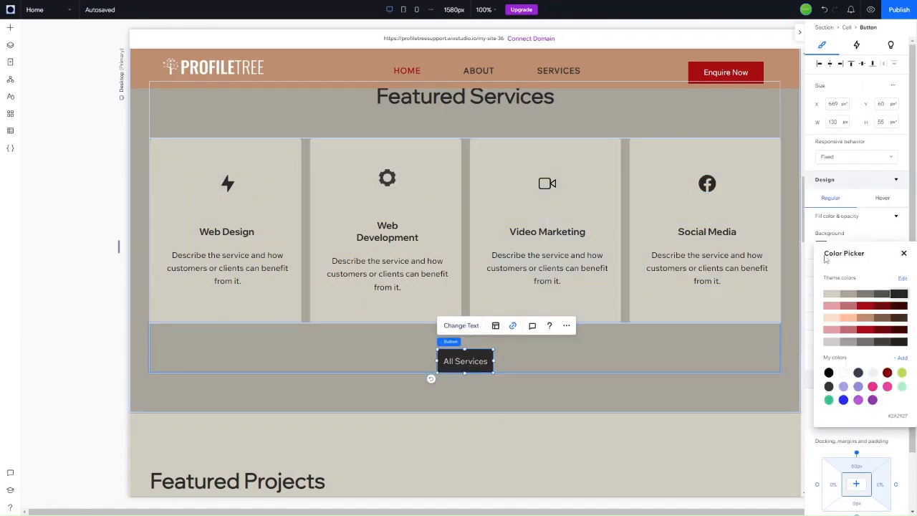
left_click(869, 329)
key("Escape")
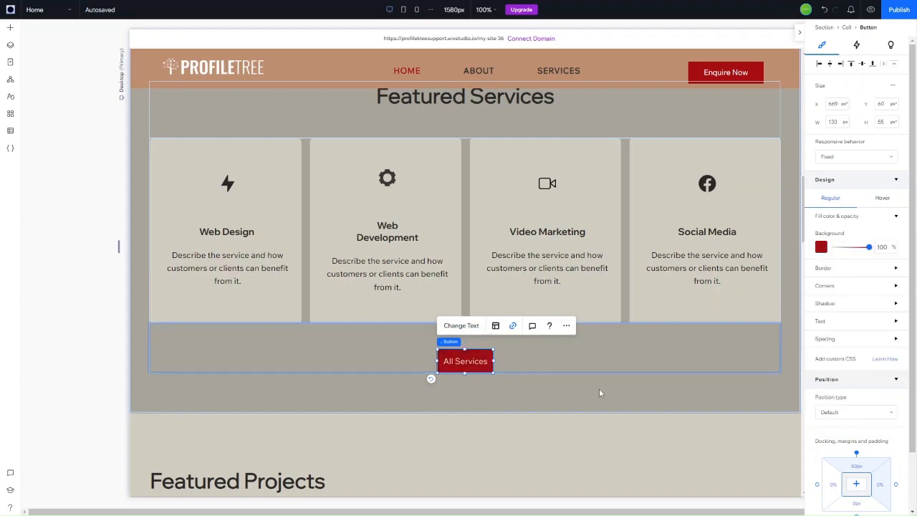
Step: Preview the Featured Services section at the tablet breakpoint, then return to desktop
left_click(599, 390)
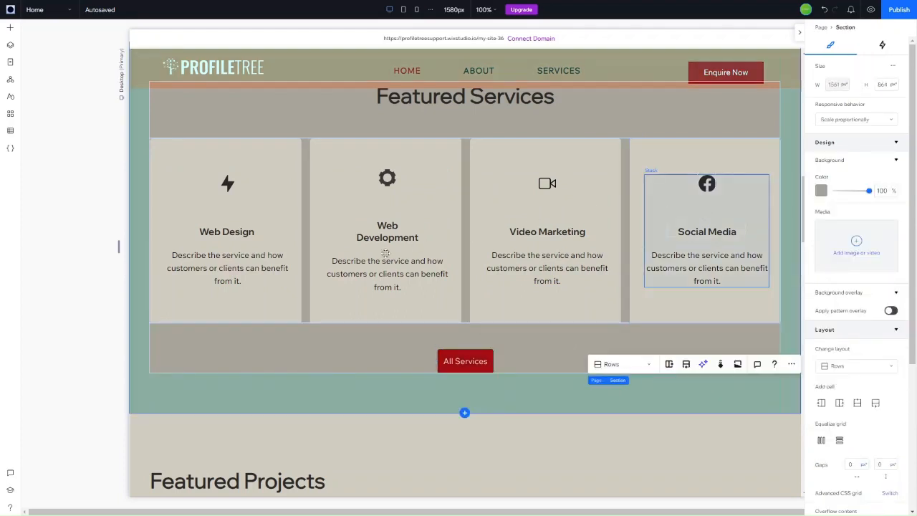
scroll(273, 230, "up", 3)
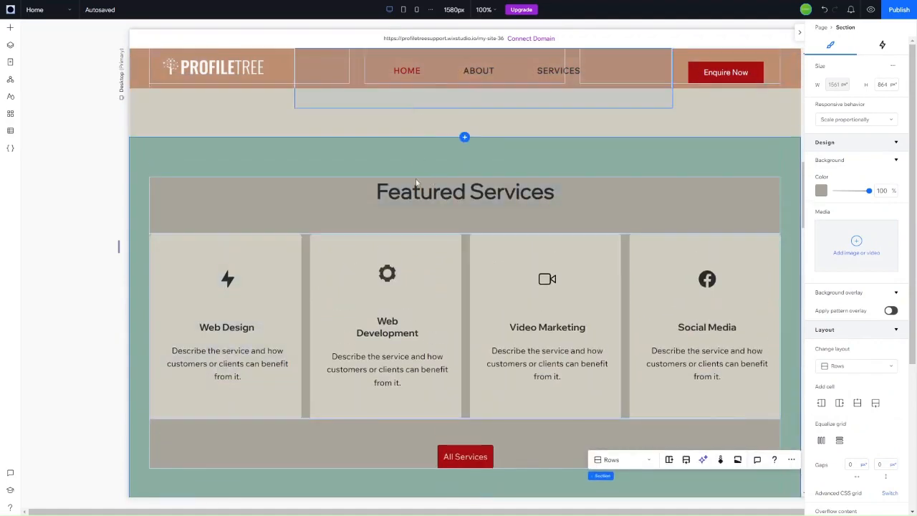
scroll(516, 344, "down", 8)
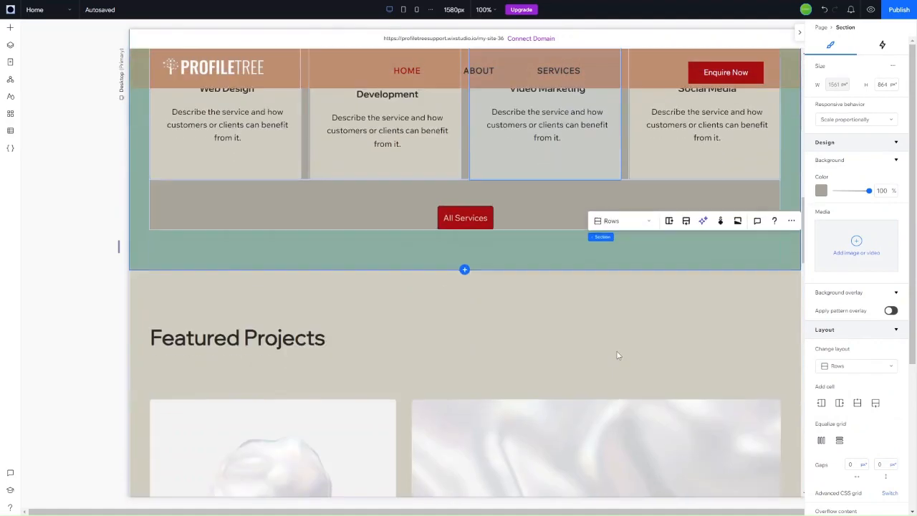
scroll(516, 369, "up", 9)
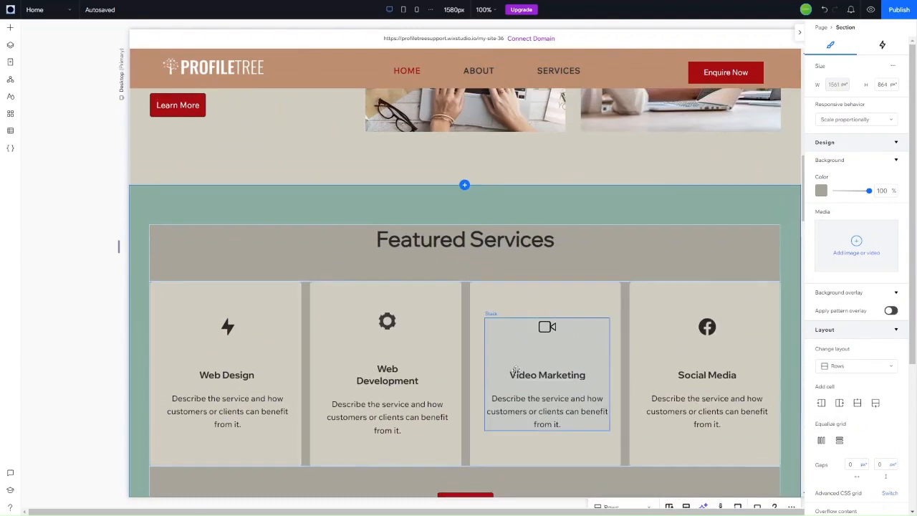
left_click(405, 10)
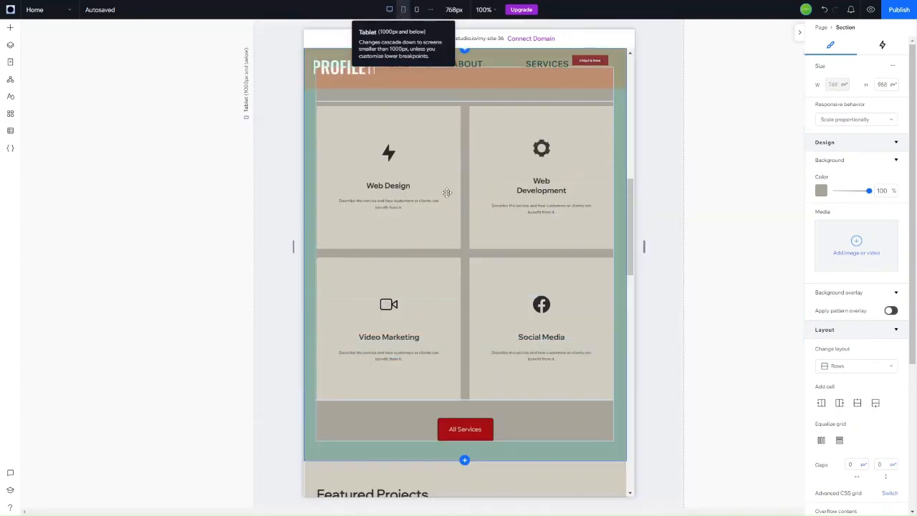
left_click(389, 9)
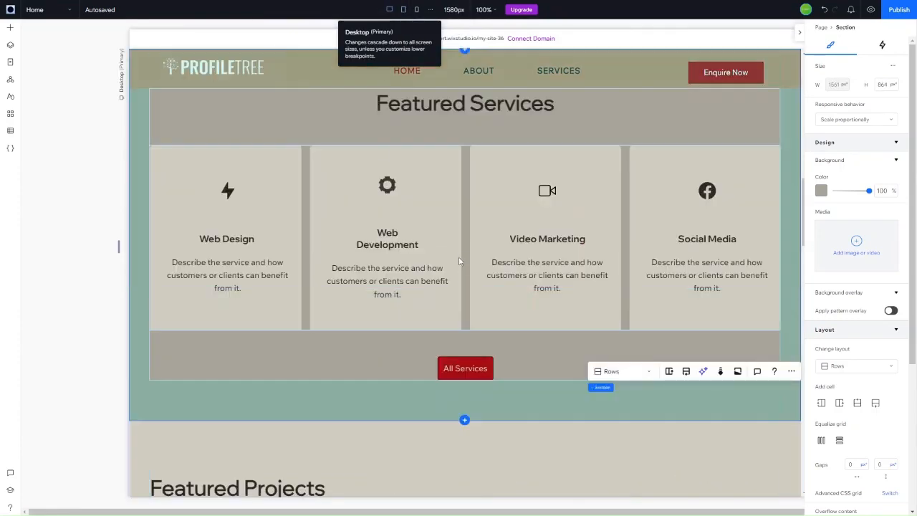
Step: Select the Featured Projects section and its heading on the desktop layout
scroll(459, 253, "down", 5)
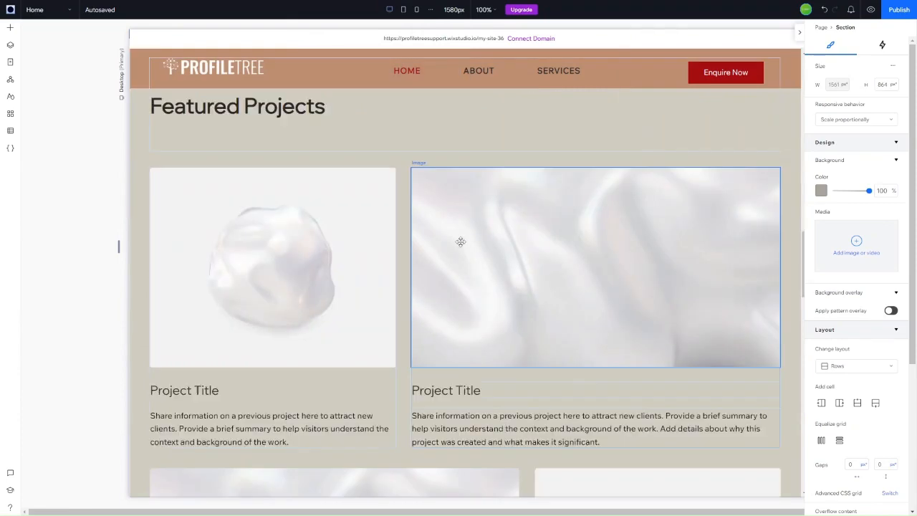
scroll(393, 165, "down", 6)
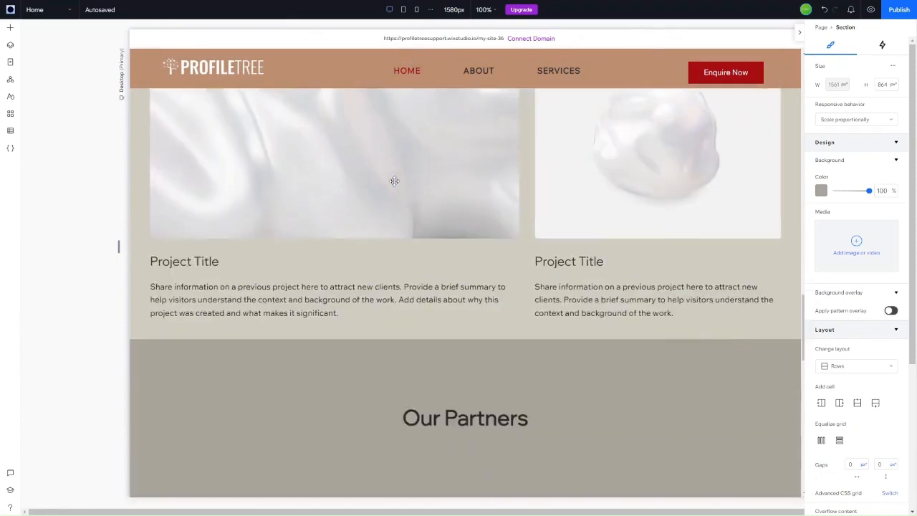
scroll(394, 181, "up", 4)
scroll(394, 180, "up", 4)
left_click(290, 188)
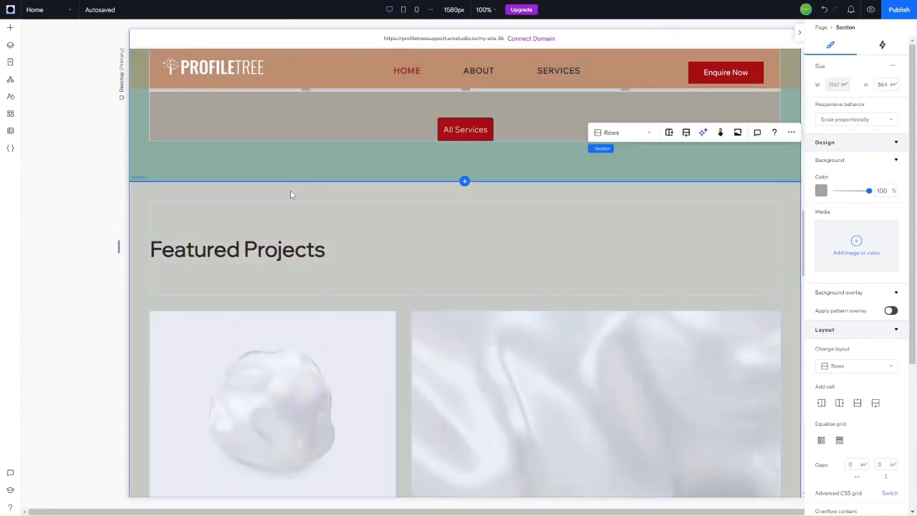
left_click(280, 246)
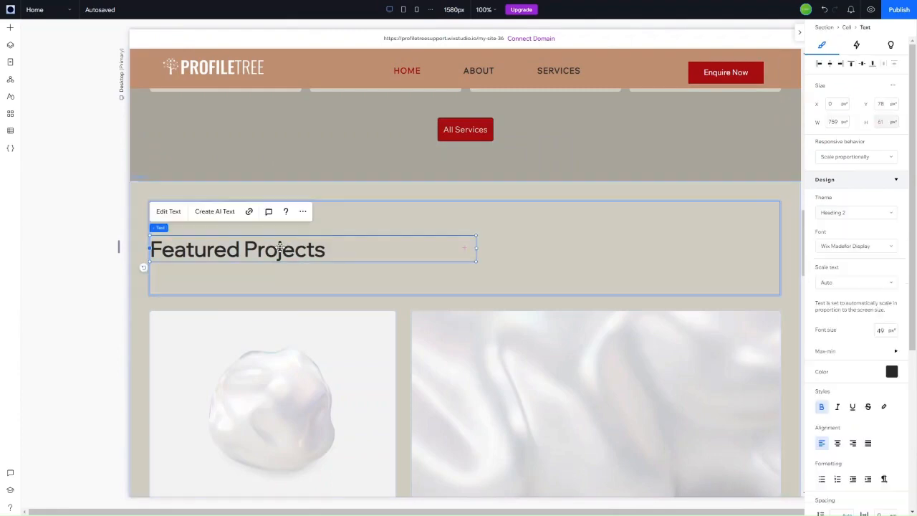
left_click(293, 319)
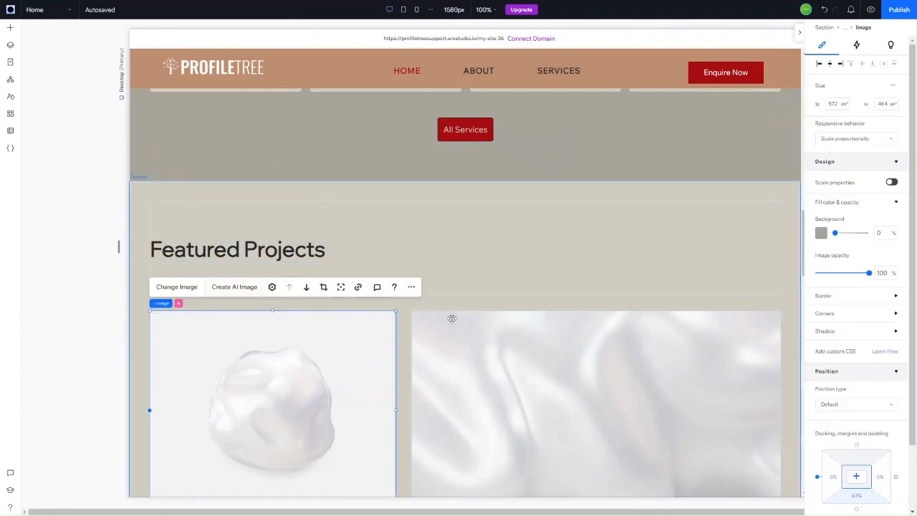
Step: Replace the word 'Projects' with 'Blogs' so the heading reads 'Featured Blogs'
scroll(452, 318, "down", 5)
scroll(452, 318, "up", 4)
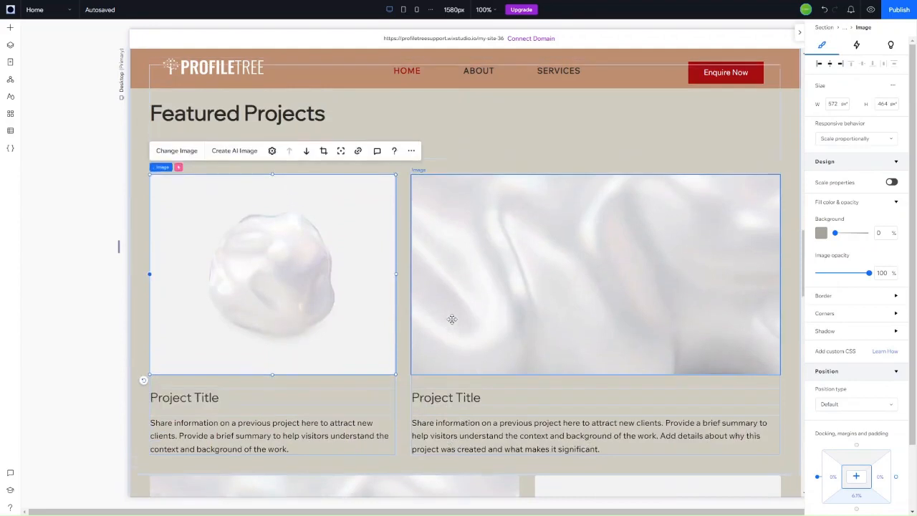
scroll(452, 319, "up", 3)
left_click(261, 303)
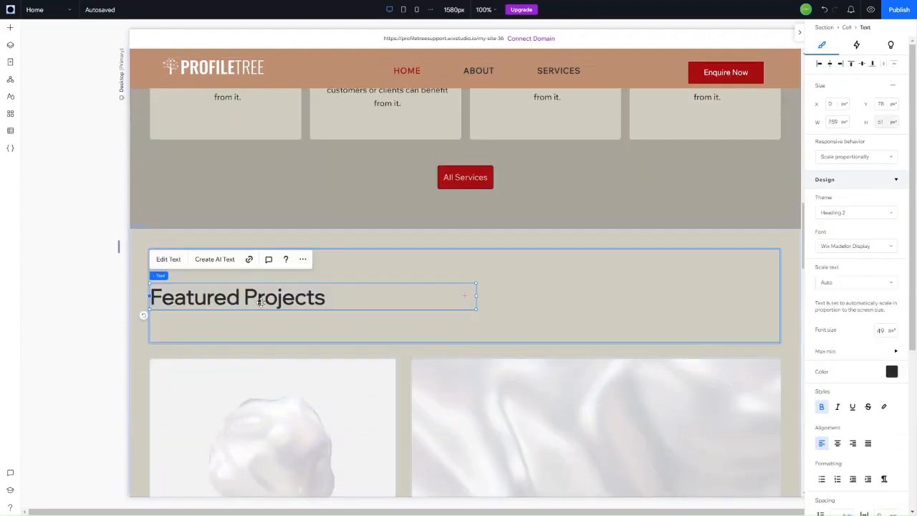
double_click(261, 301)
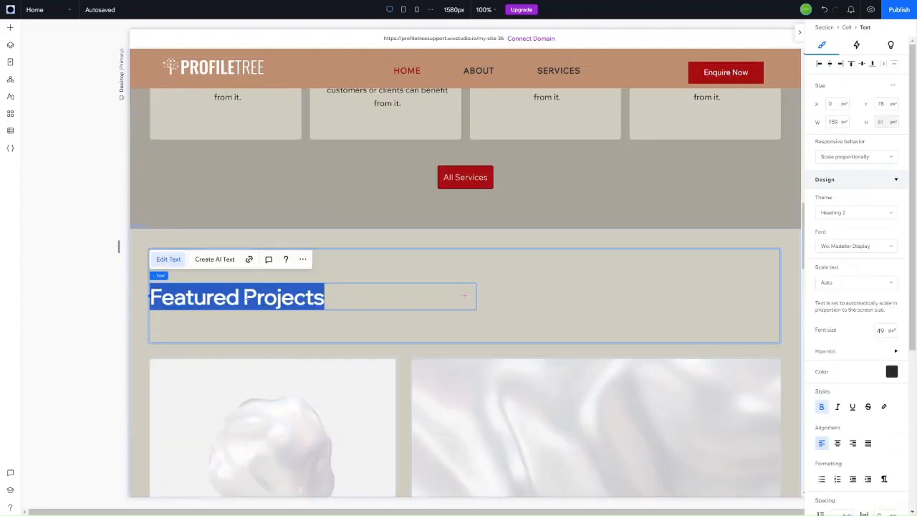
left_click(362, 295)
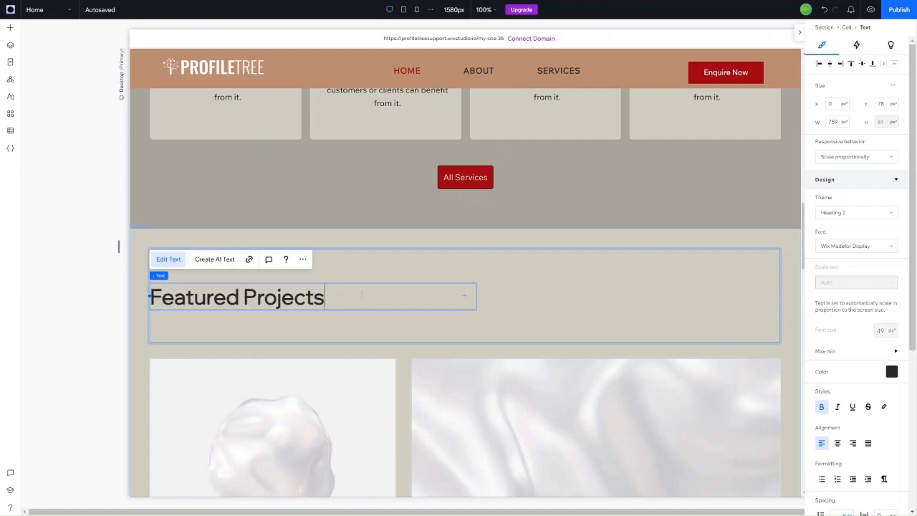
left_click_drag(362, 294, 245, 296)
type("Blogs")
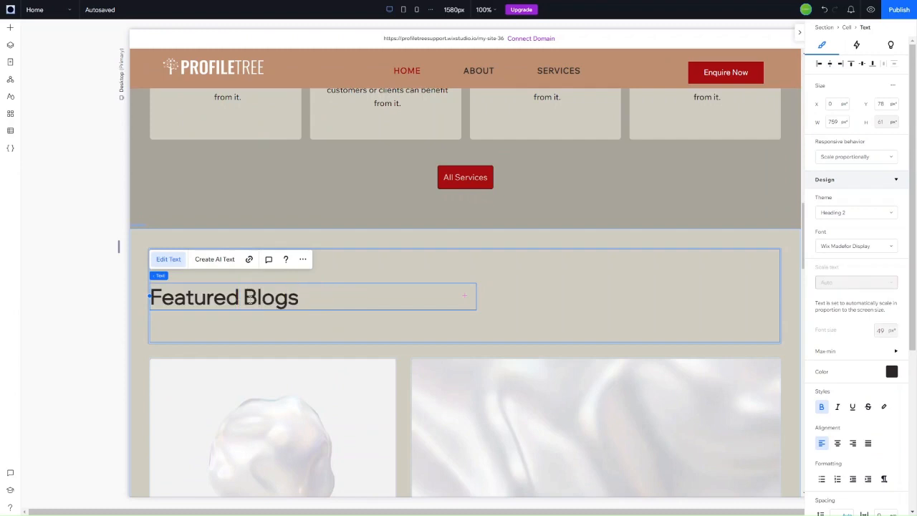
left_click(226, 403)
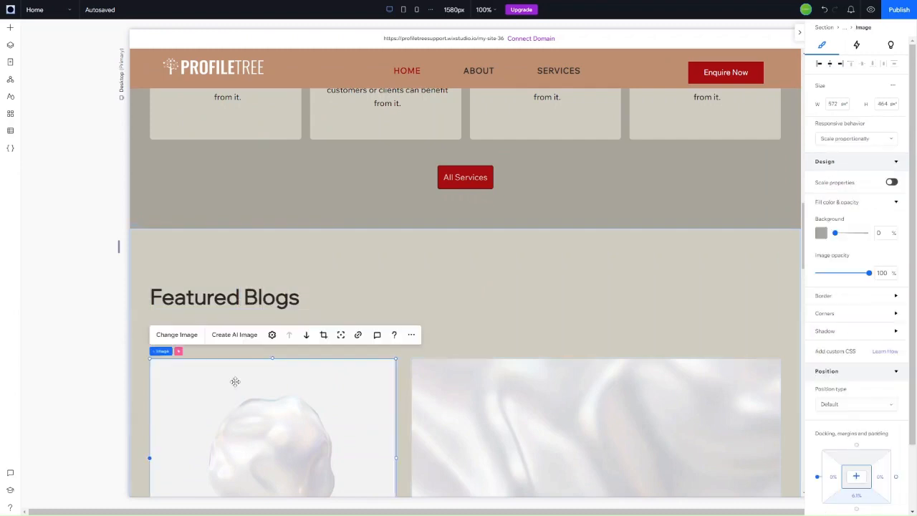
Step: Delete the placeholder image beside the Get in Touch heading and text
scroll(334, 272, "down", 8)
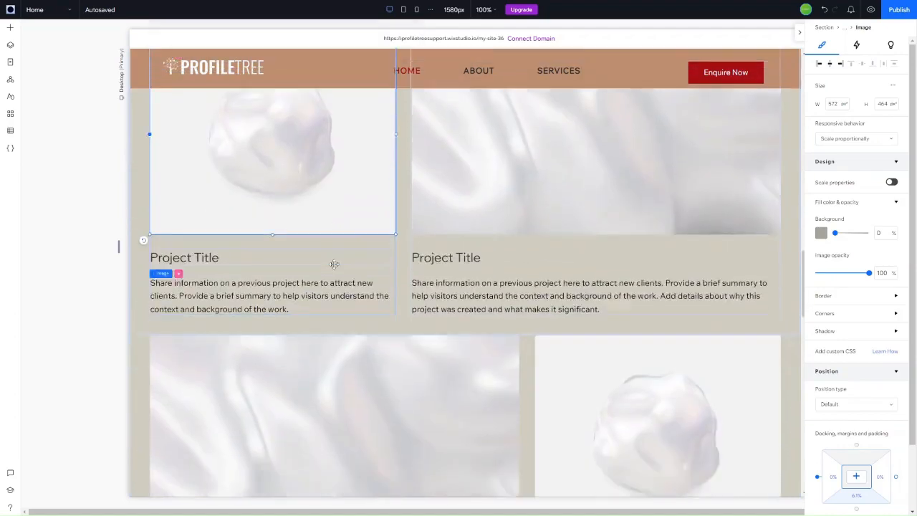
scroll(334, 264, "down", 2)
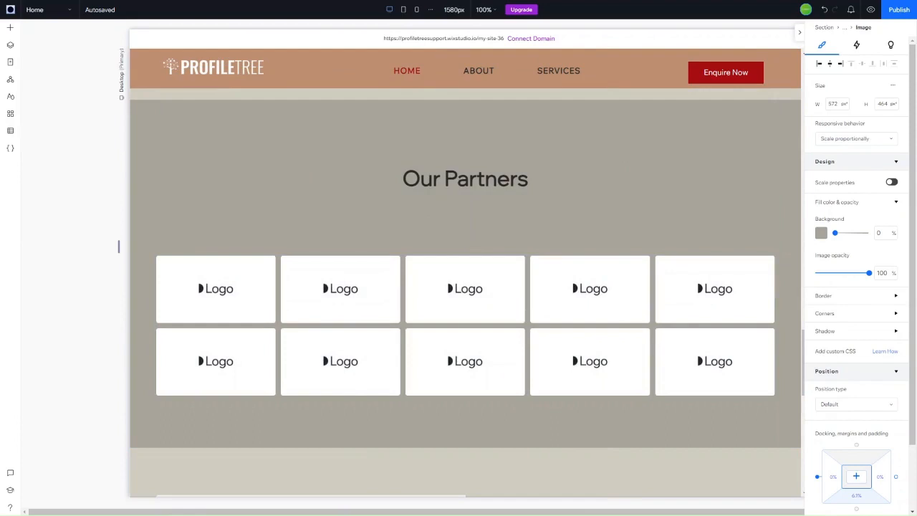
scroll(347, 288, "down", 6)
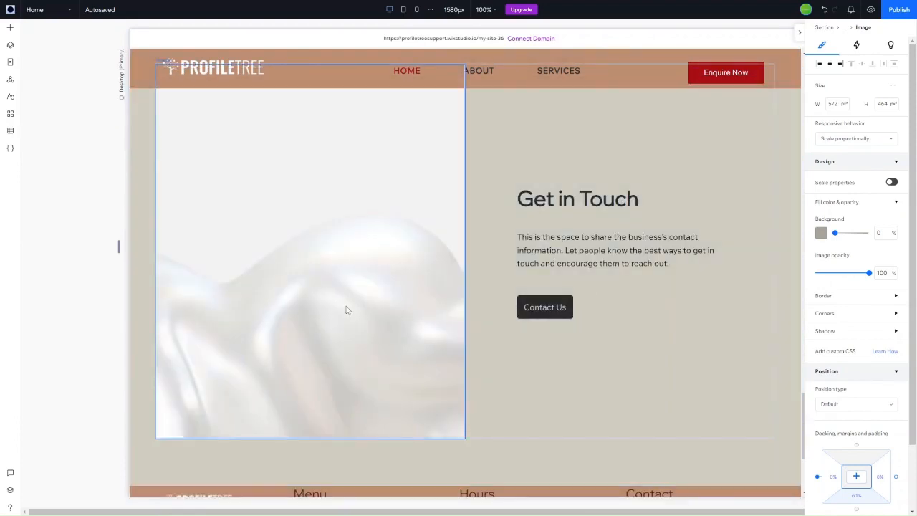
scroll(346, 310, "up", 1)
left_click(346, 310)
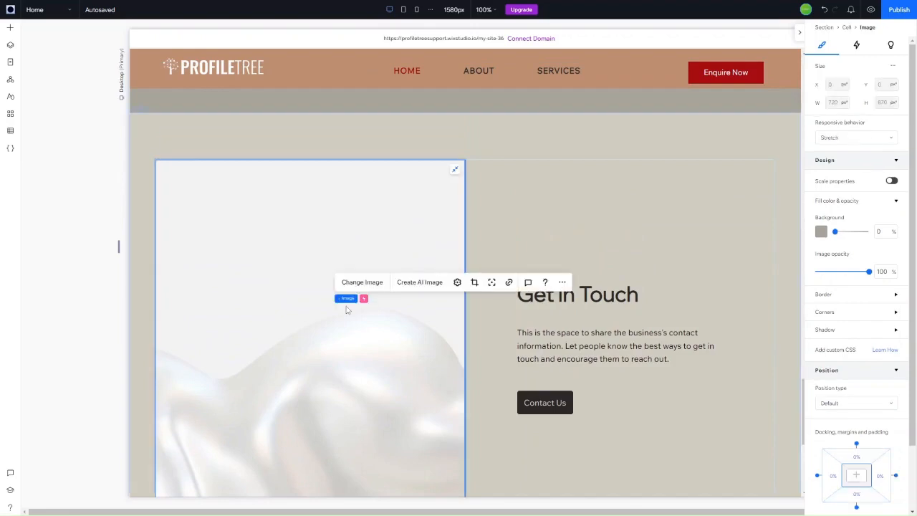
key("Delete")
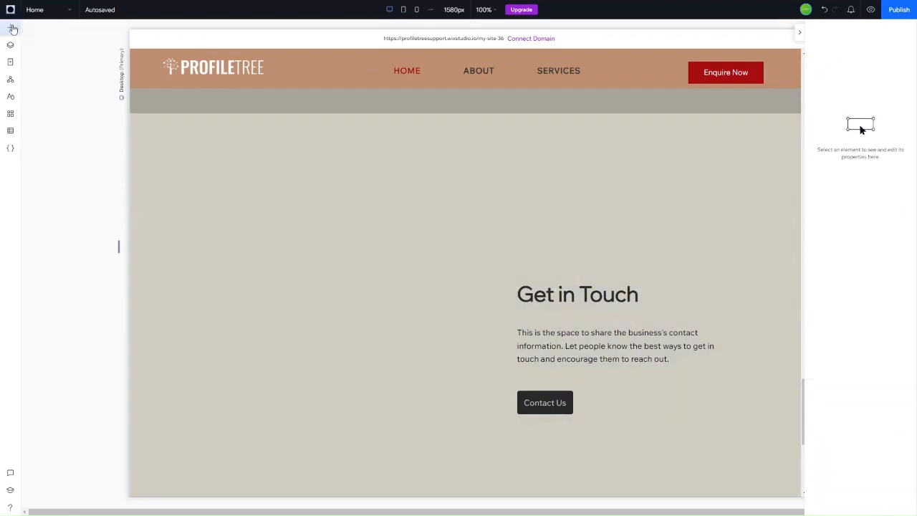
Step: Drag the Contact us form from Contact & Forms into the empty left column
left_click(13, 30)
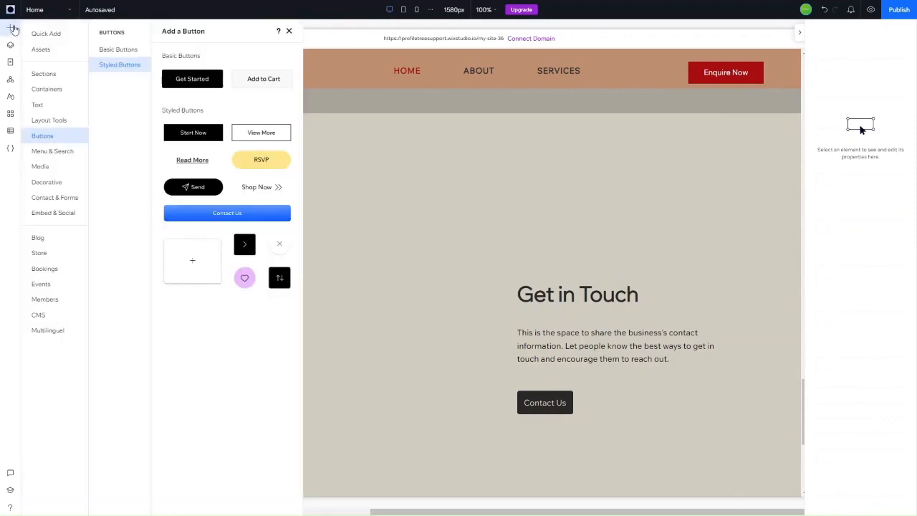
left_click(55, 200)
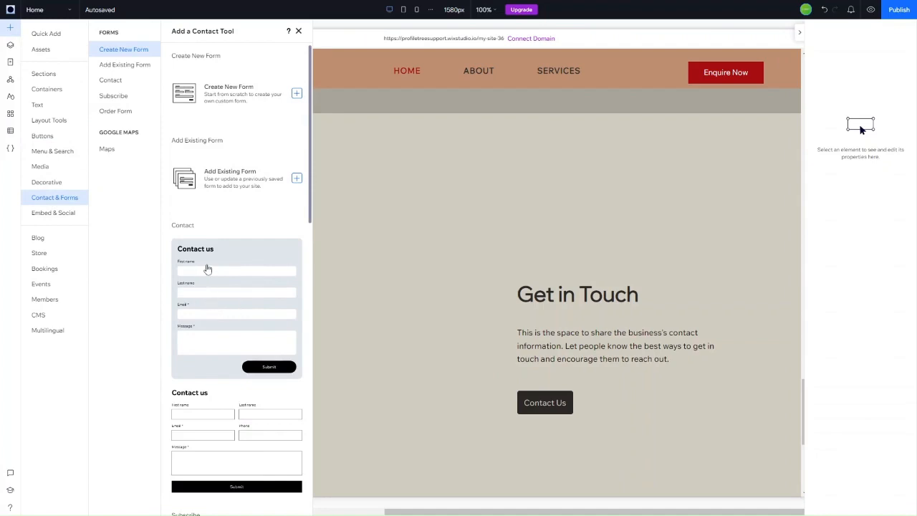
left_click_drag(202, 293, 228, 277)
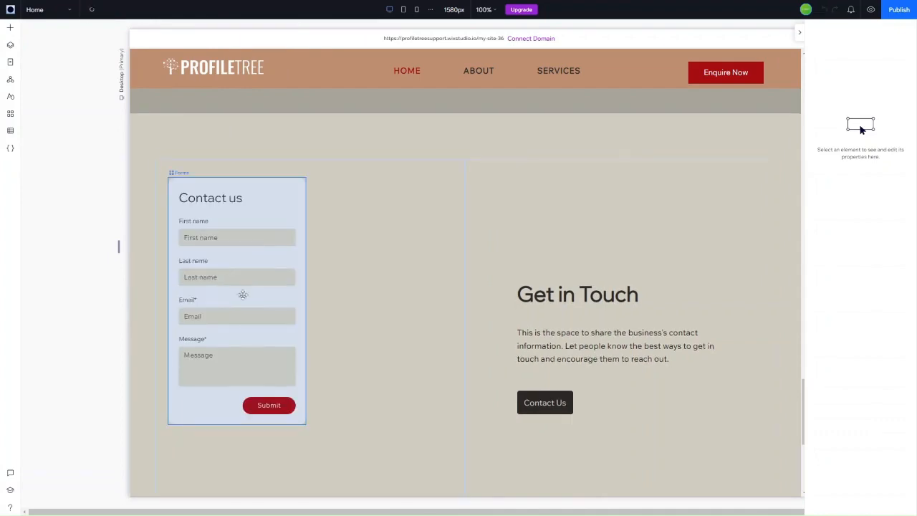
Step: Widen the form to fill the left column, stretch it taller and nudge it lower
scroll(275, 203, "down", 1)
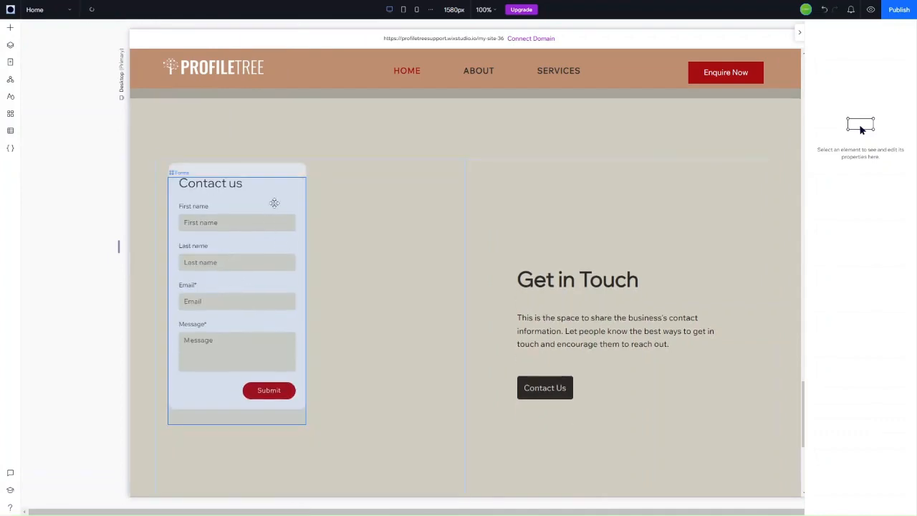
left_click(274, 203)
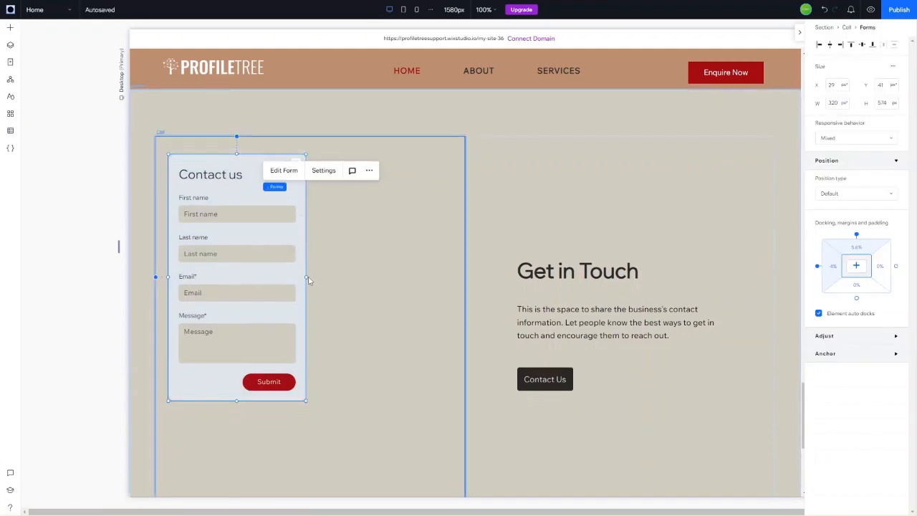
left_click_drag(307, 278, 453, 277)
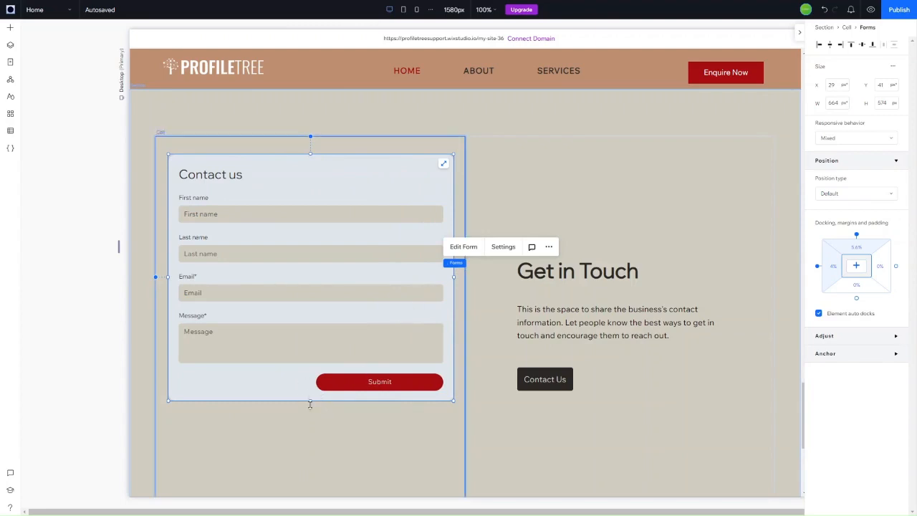
left_click_drag(310, 404, 304, 487)
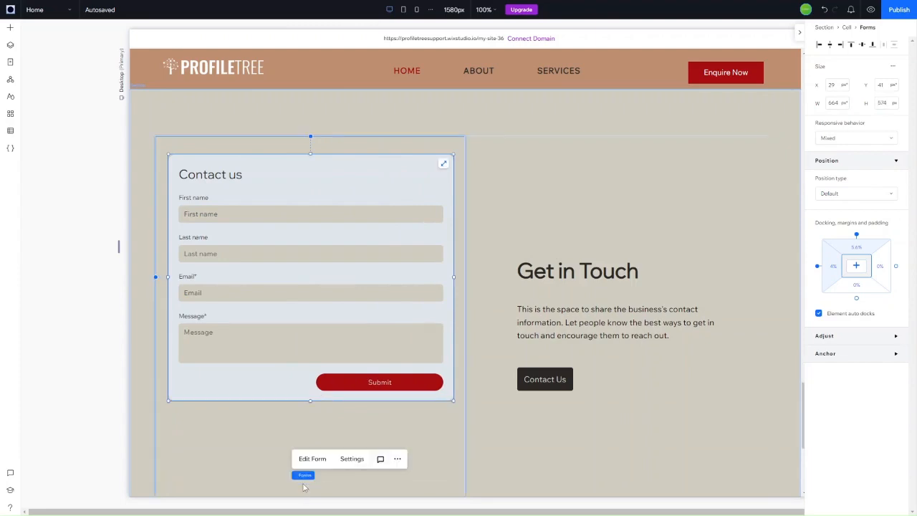
left_click_drag(263, 208, 261, 235)
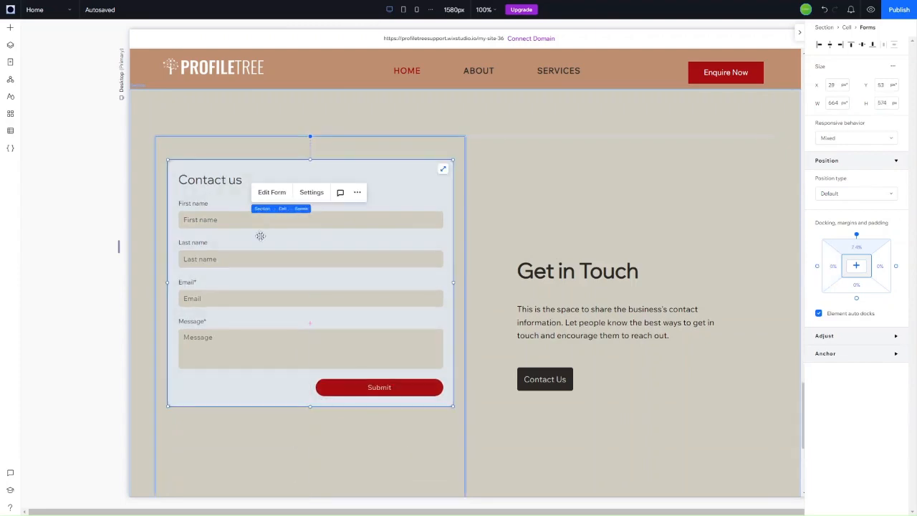
Step: In the form editor, add a Dropdown field below Email, discarding a stray Multi choice field
left_click(268, 195)
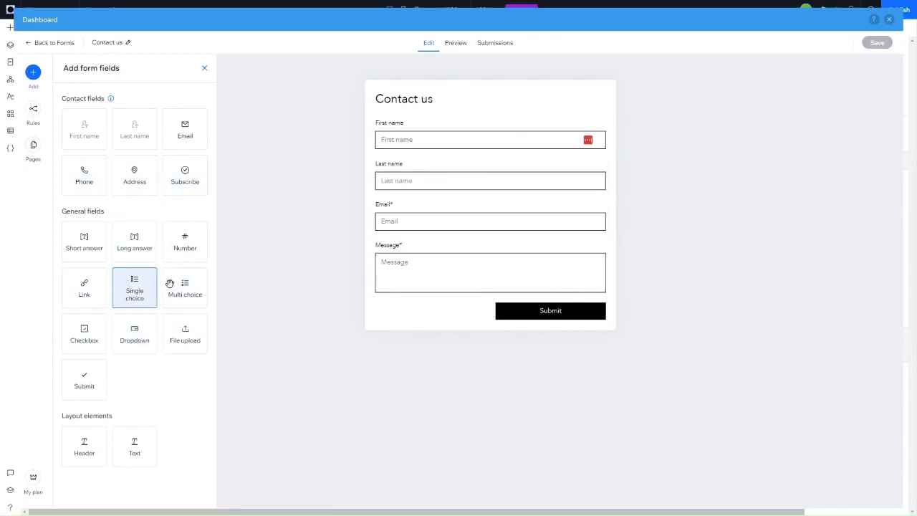
left_click_drag(183, 283, 440, 244)
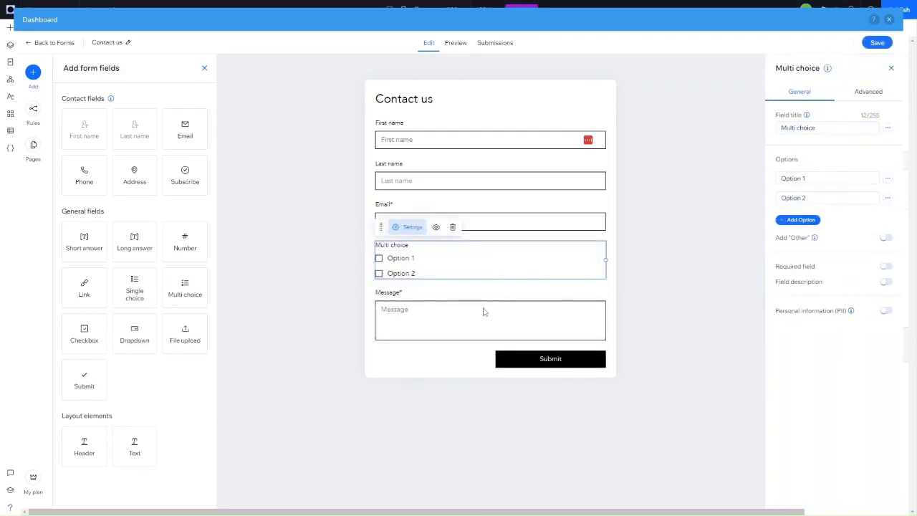
left_click(452, 227)
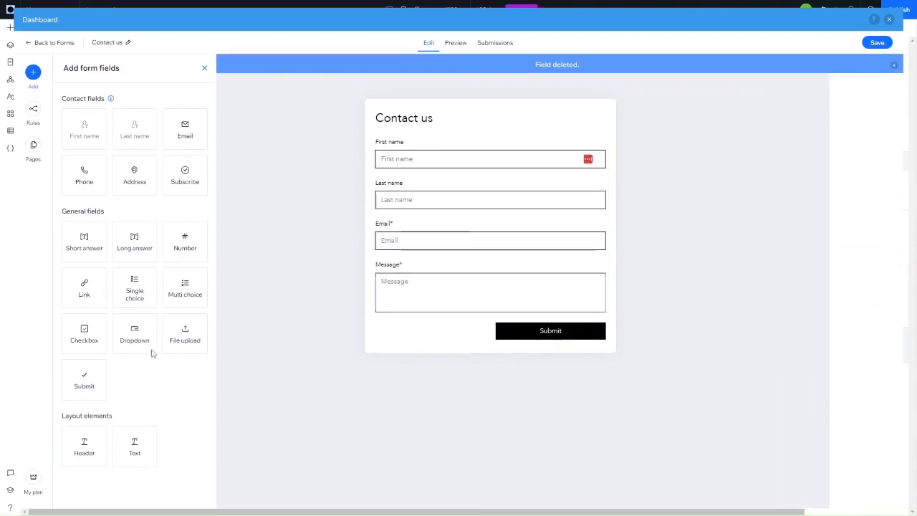
left_click_drag(147, 347, 497, 273)
Step: Title the dropdown 'How did you hear about us?'
left_click(796, 111)
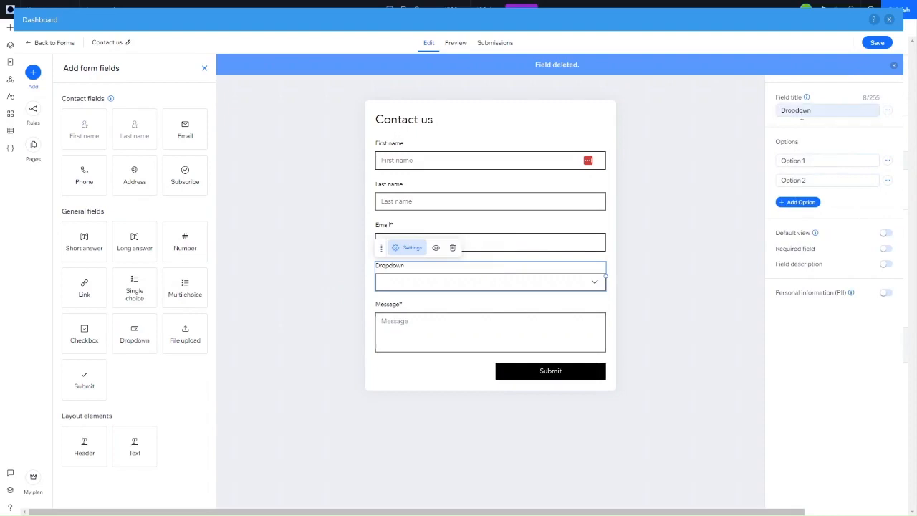
key("ctrl+a")
type("H")
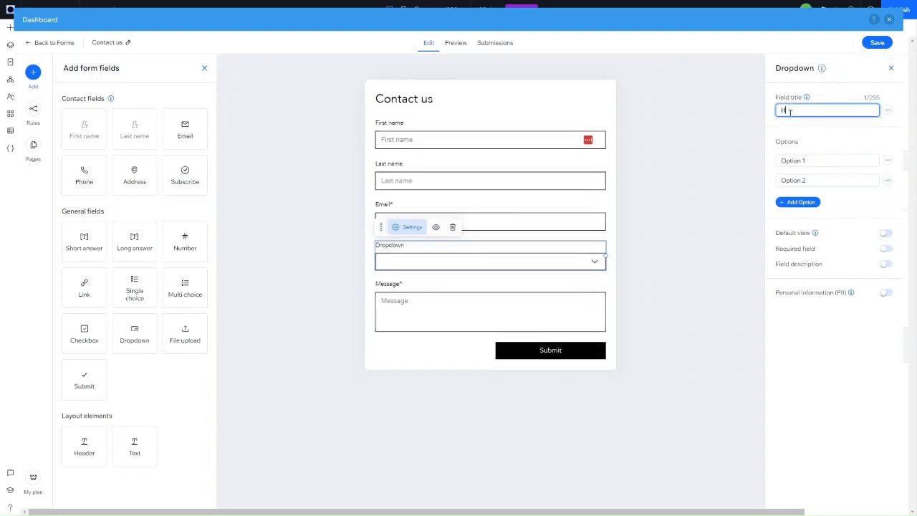
type("ow did you")
key("BackSpace")
key("BackSpace")
key("BackSpace")
type("ou hear about us?")
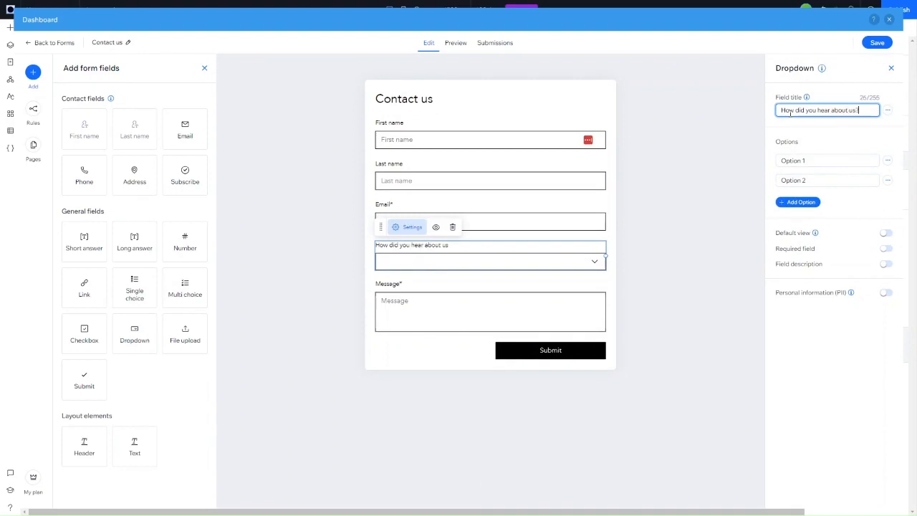
Step: Rename the first two dropdown options to Google Search and Word of mouth
double_click(789, 160)
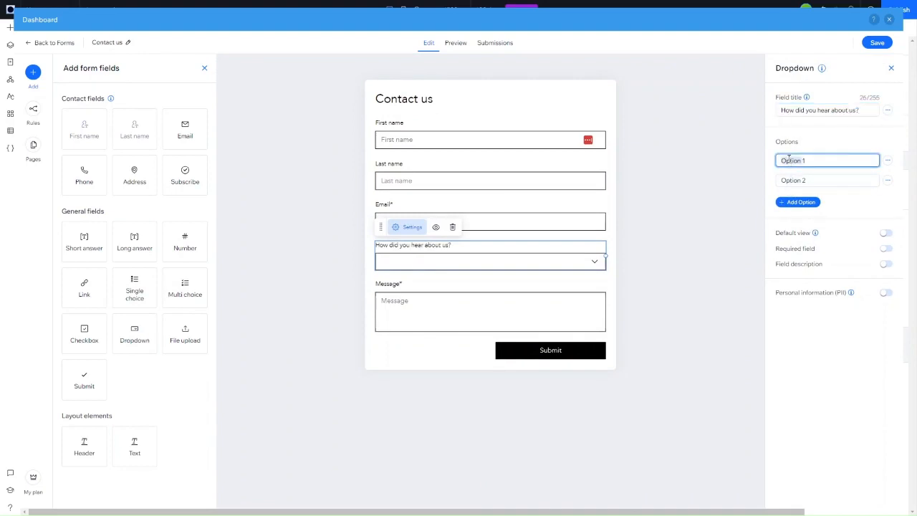
type("Google Search")
key("Tab")
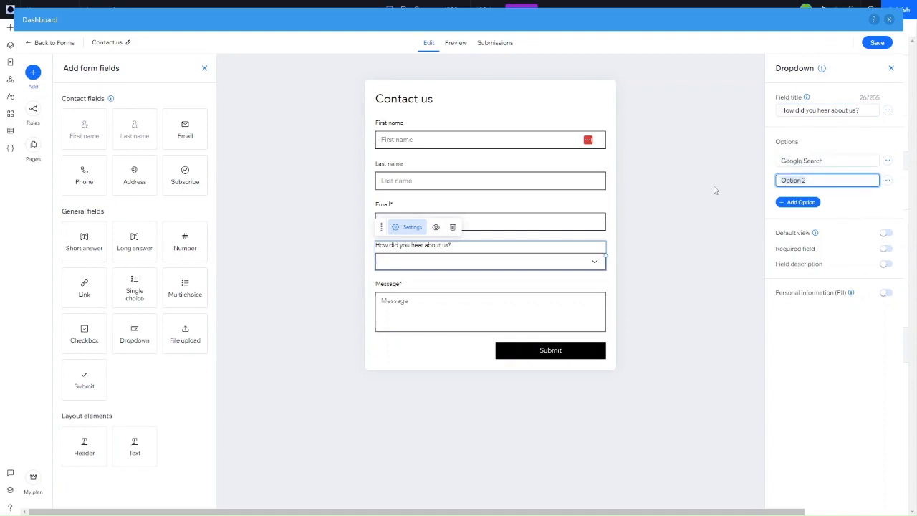
left_click(714, 190)
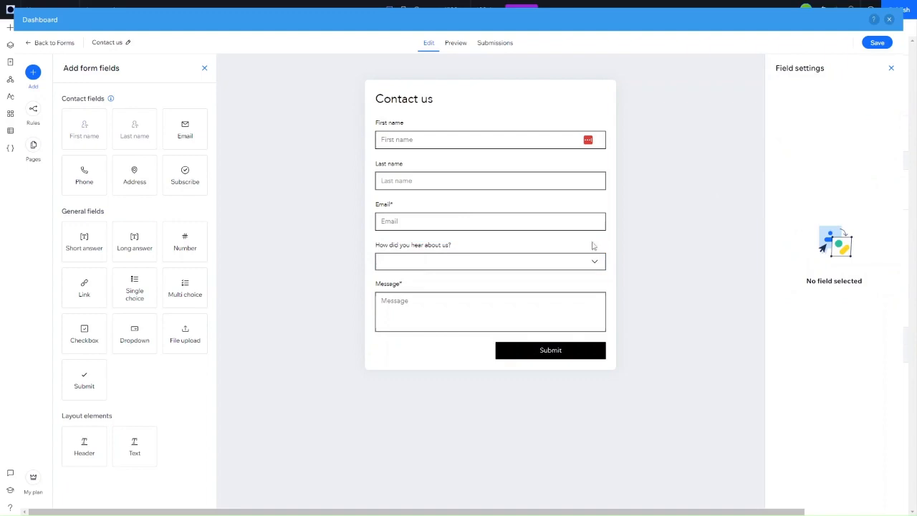
left_click(569, 269)
left_click(834, 179)
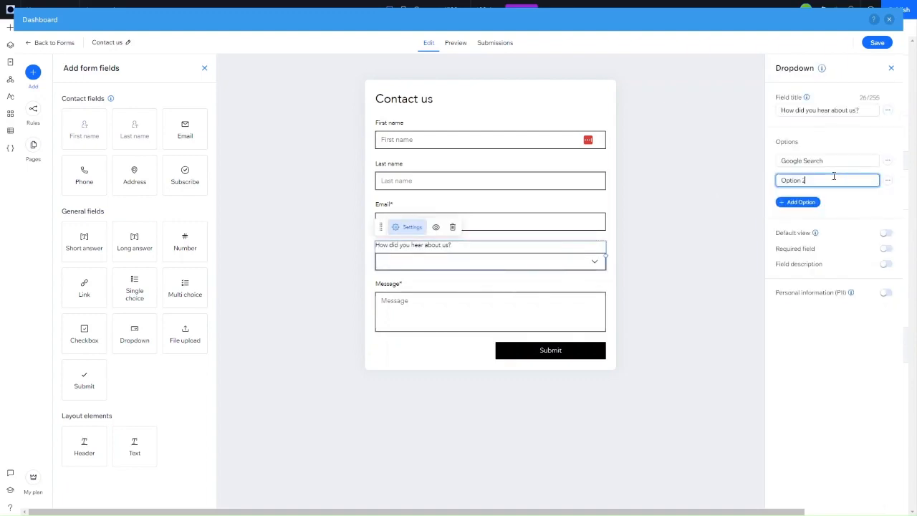
type("Word of mouth")
Step: Add Social Media and Other as the third and fourth dropdown options
left_click(801, 202)
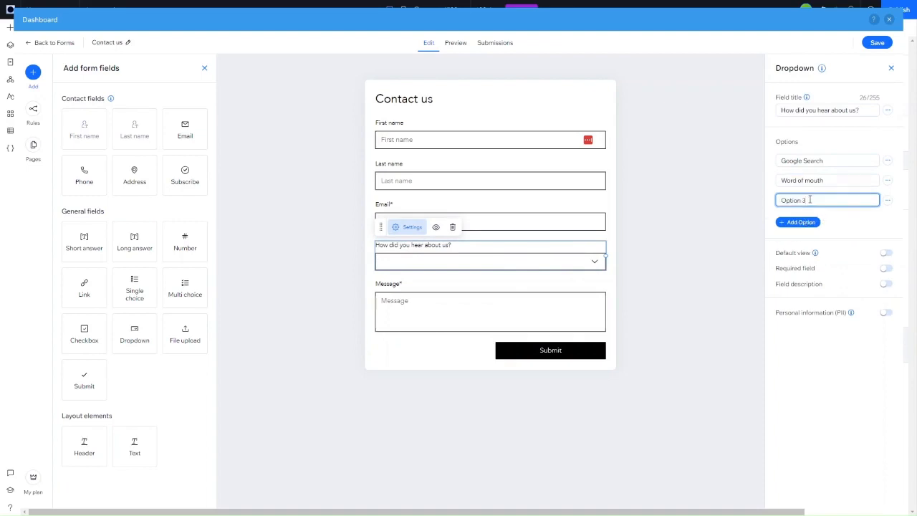
triple_click(810, 200)
type("Social Media")
left_click(806, 221)
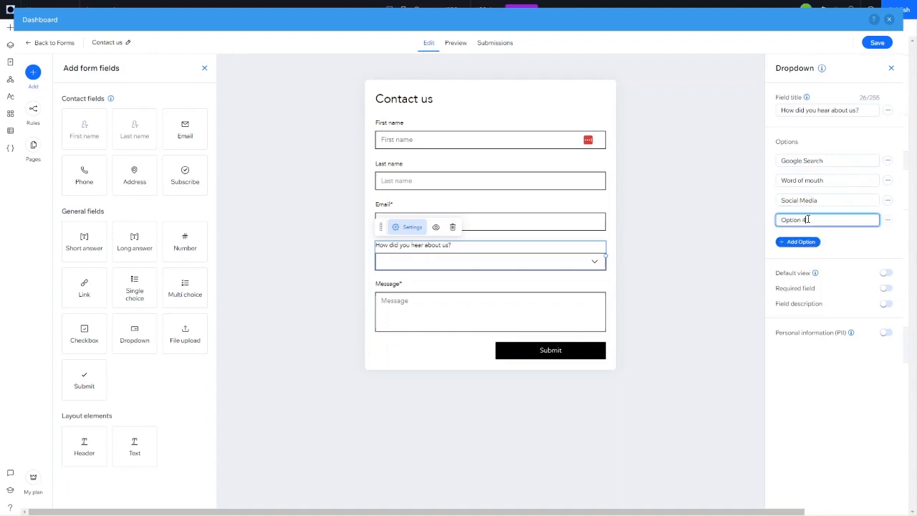
type("Oth")
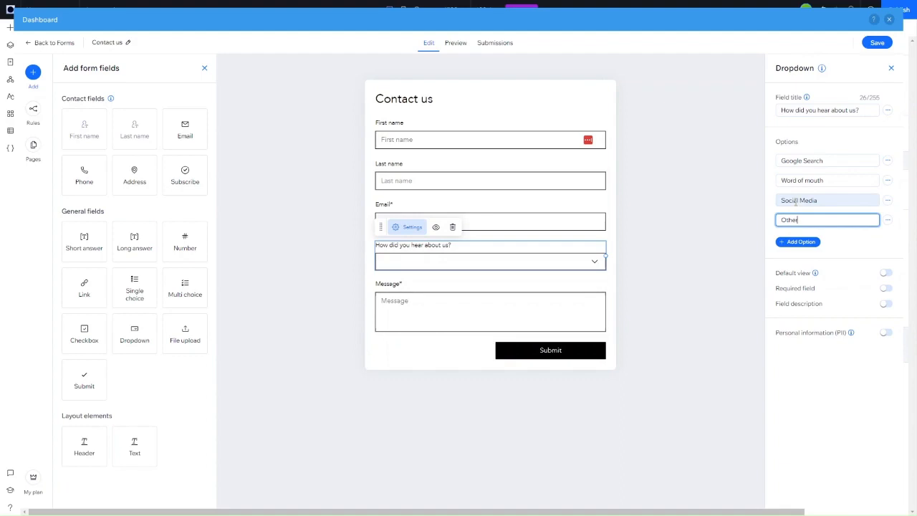
type("er")
left_click(741, 312)
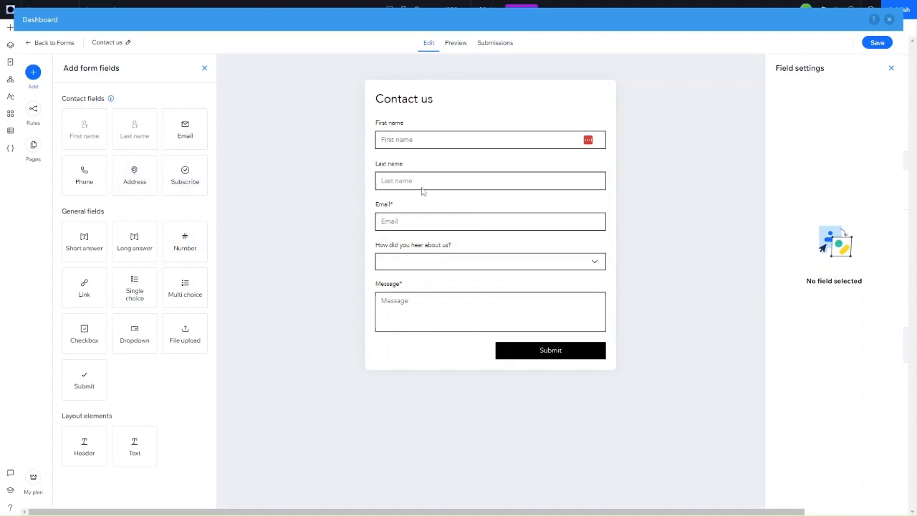
Step: Glance at the conditional rules, then return to the fields and reselect the dropdown
left_click(33, 109)
left_click(154, 208)
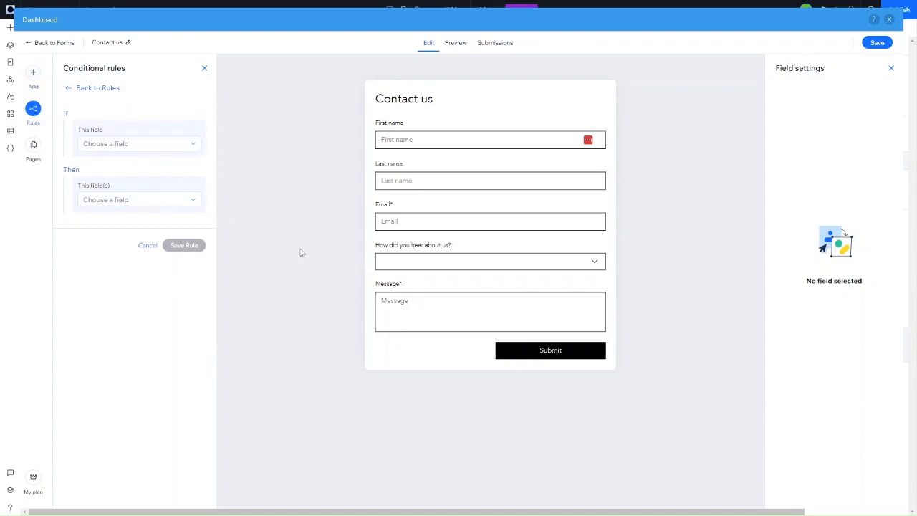
left_click(32, 72)
left_click(457, 266)
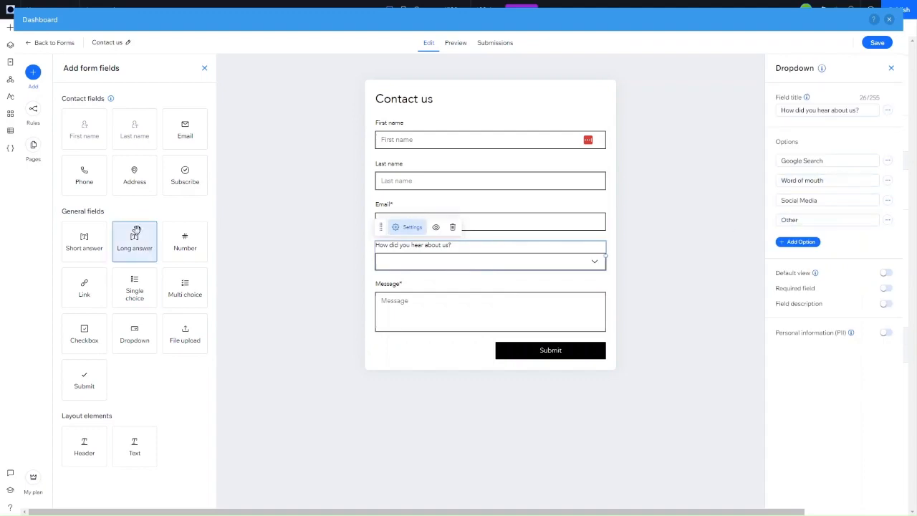
Step: Add a Short answer field directly below the dropdown
left_click_drag(85, 256, 436, 274)
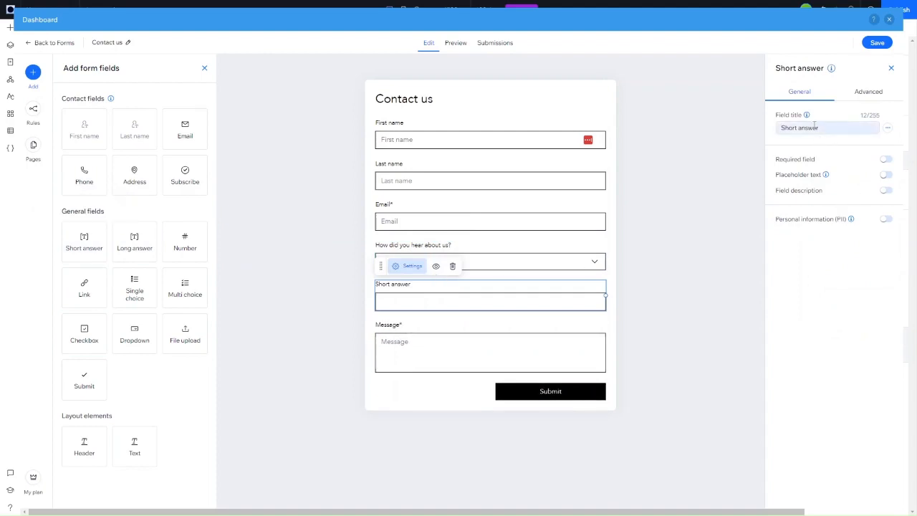
left_click(727, 151)
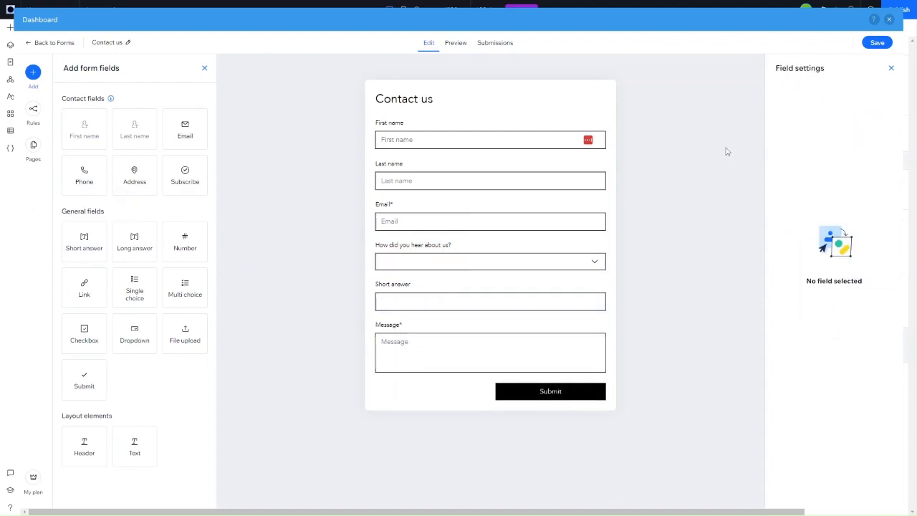
left_click(488, 289)
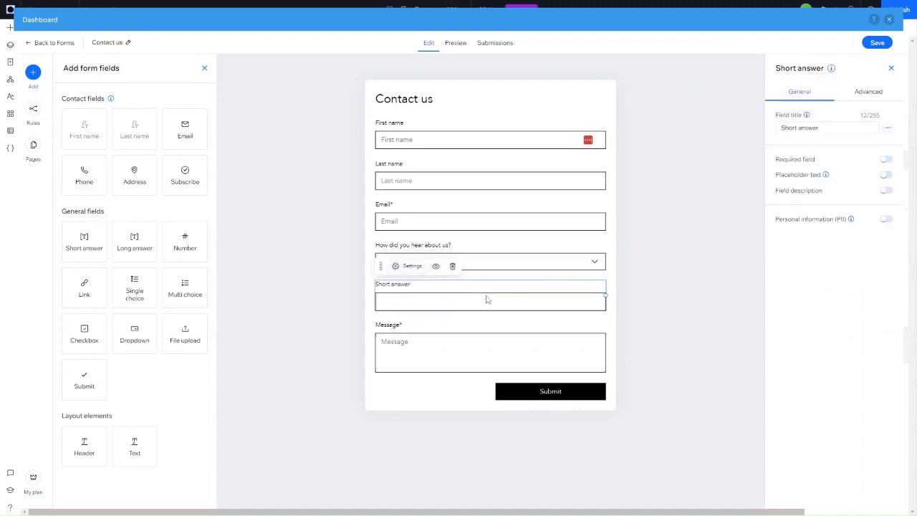
Step: Title the short answer field 'Tell us more about how you heard about us'
left_click(867, 130)
key("ctrl+a")
type("C")
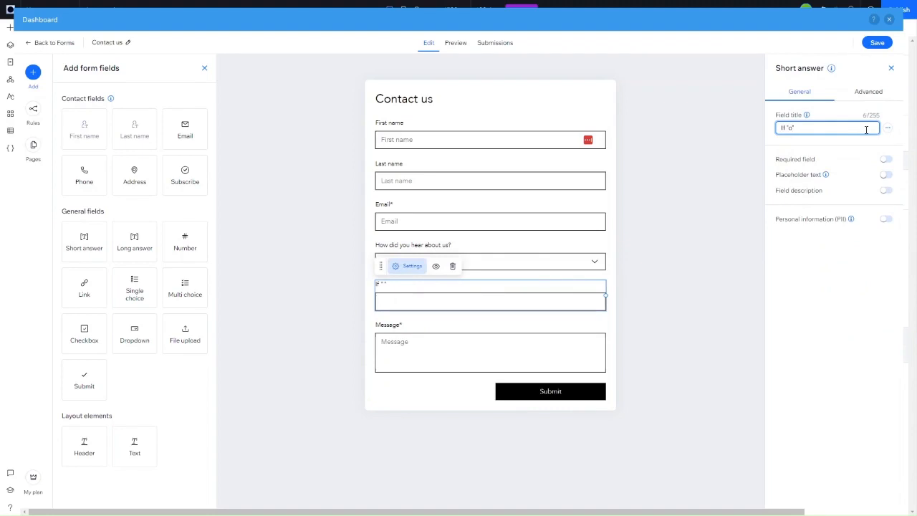
key("ctrl+a")
key("BackSpace")
type("Te")
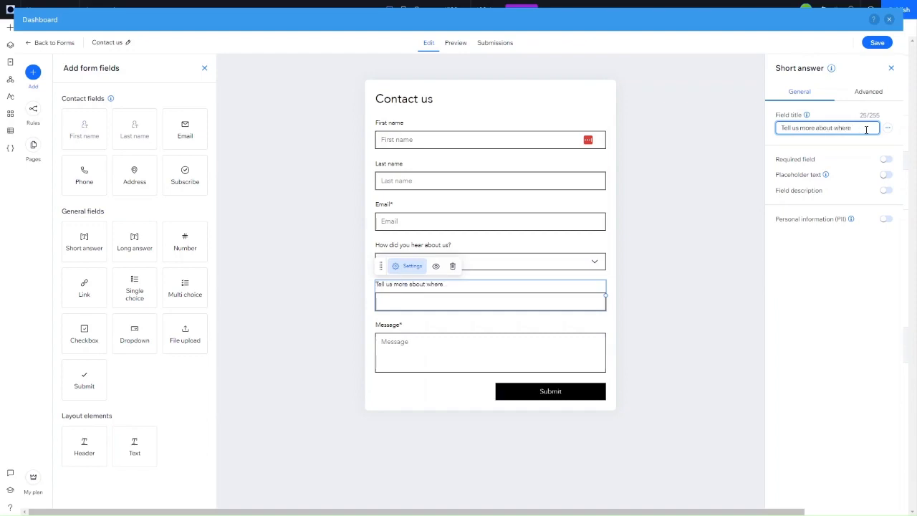
type("how you head")
type("ad a")
type("bout us")
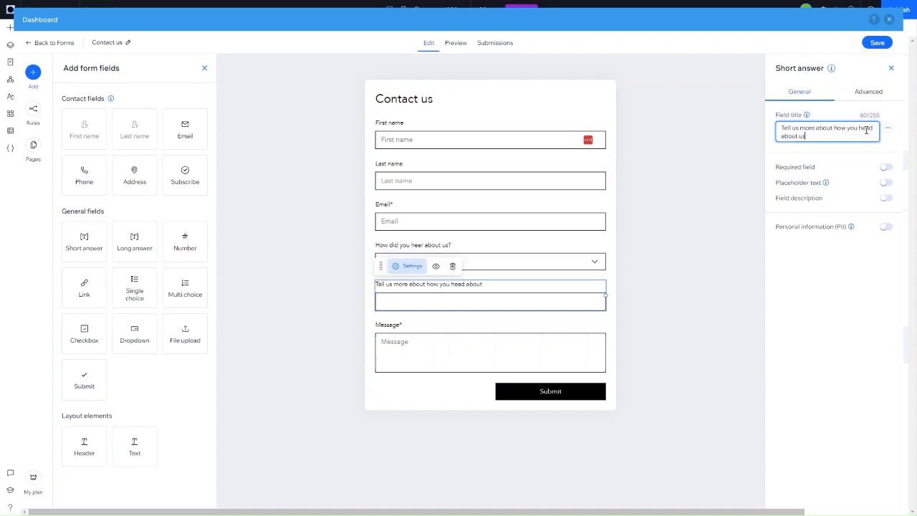
left_click(867, 129)
type("r")
left_click(33, 111)
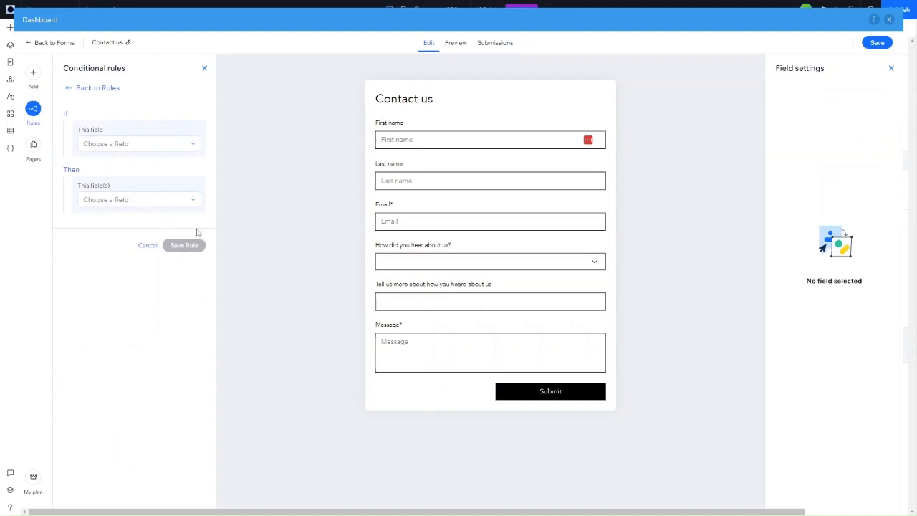
Step: Start a rule conditioned on 'How did you hear about us?' being equal to Other
left_click(134, 146)
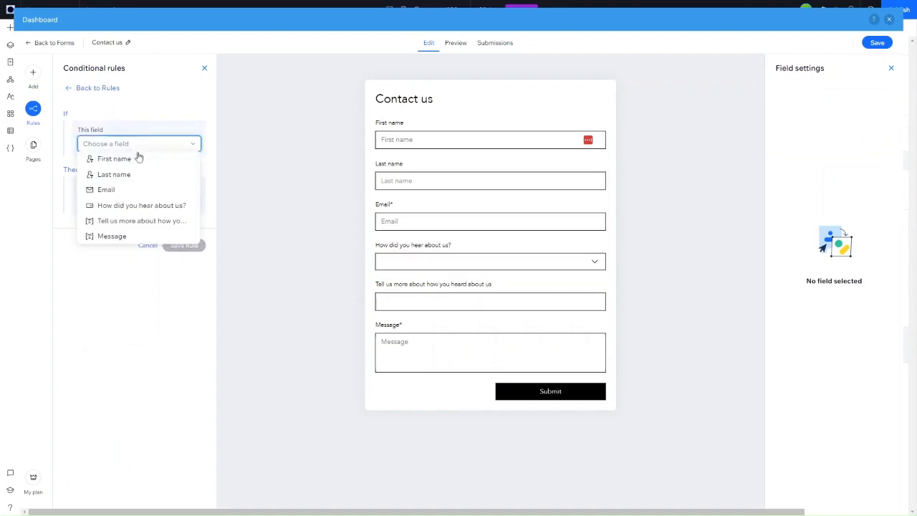
left_click(143, 205)
left_click(129, 164)
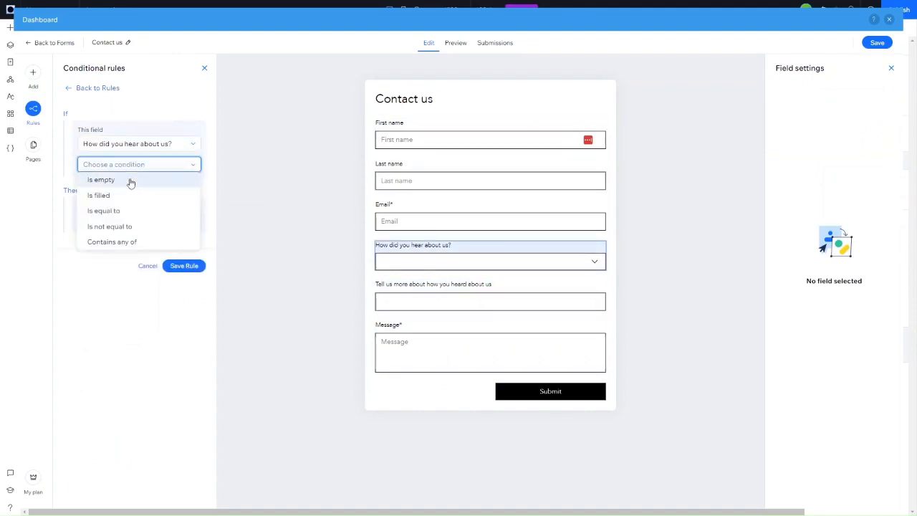
left_click(127, 211)
left_click(129, 246)
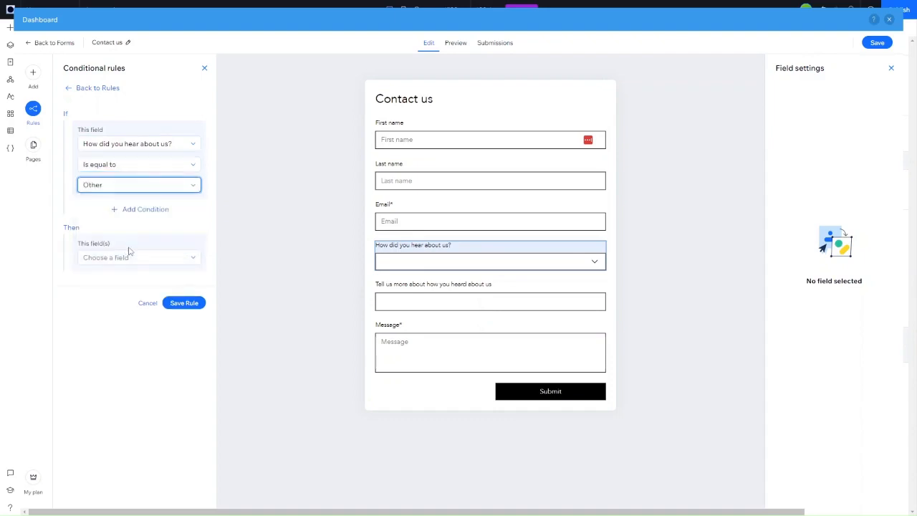
Step: Make the rule show the 'Tell us more' field, hidden by default, and save it
left_click(127, 257)
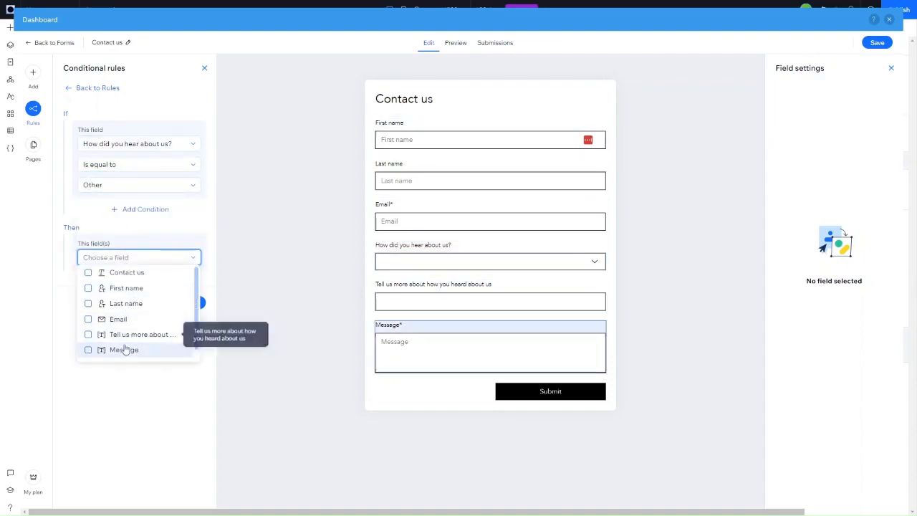
left_click(125, 336)
left_click(132, 402)
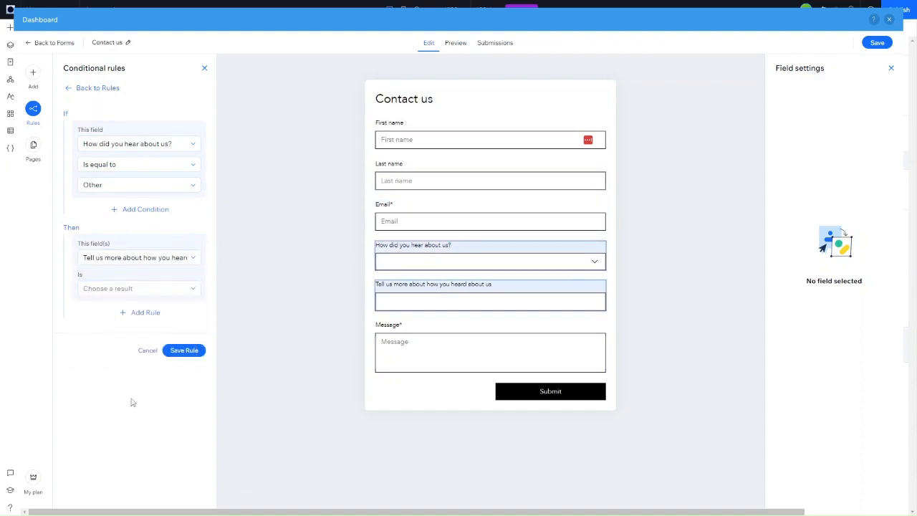
left_click(130, 289)
left_click(129, 318)
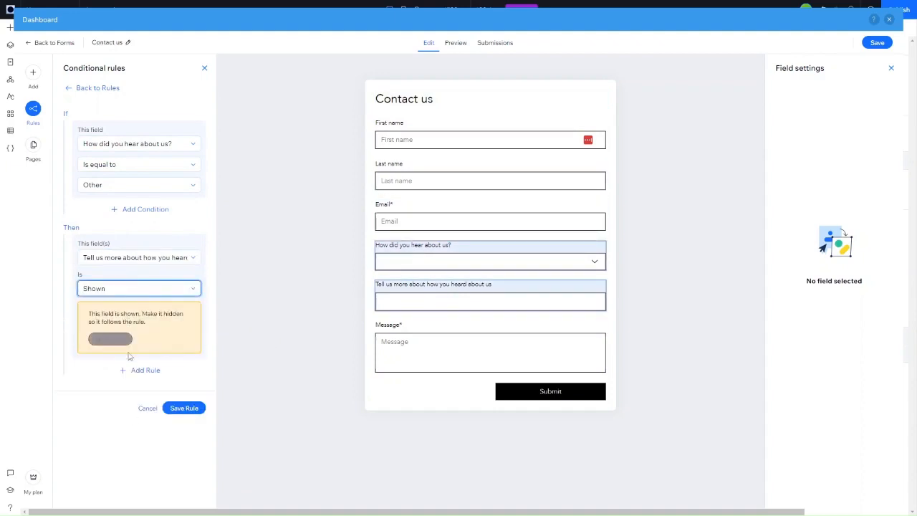
left_click(122, 339)
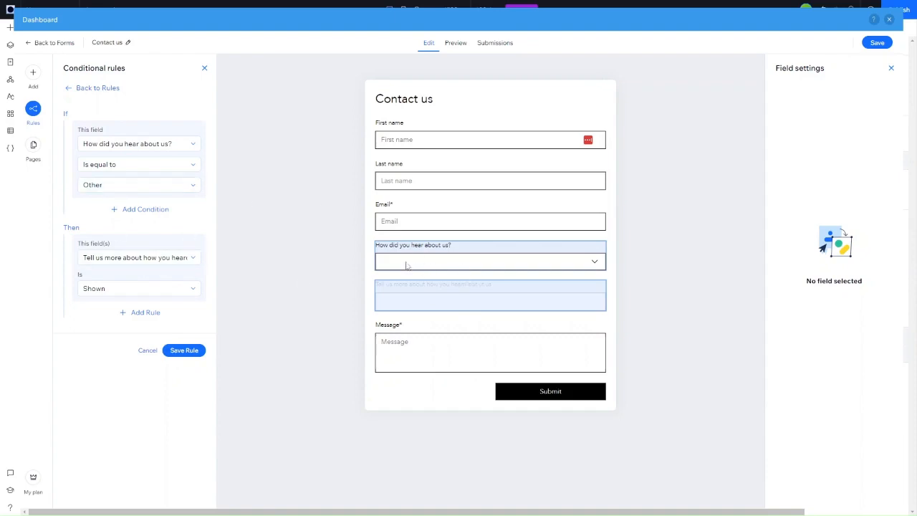
left_click(185, 350)
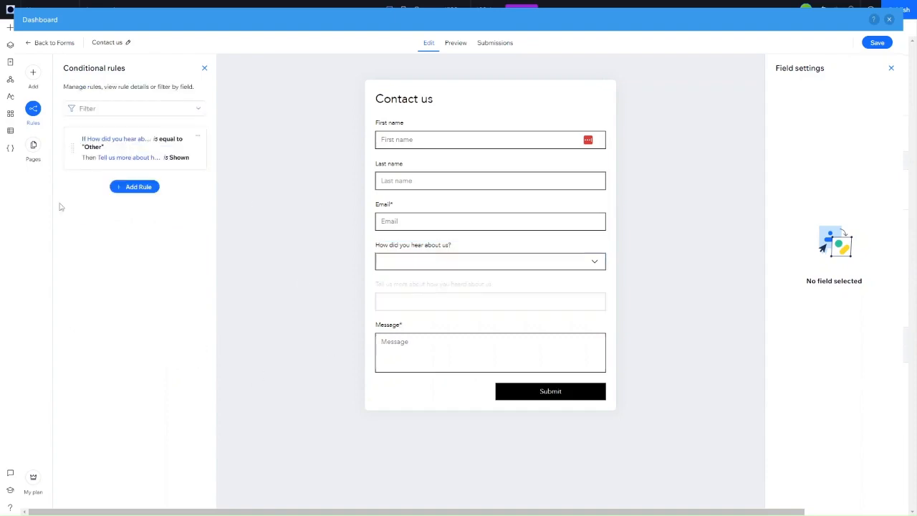
left_click(33, 145)
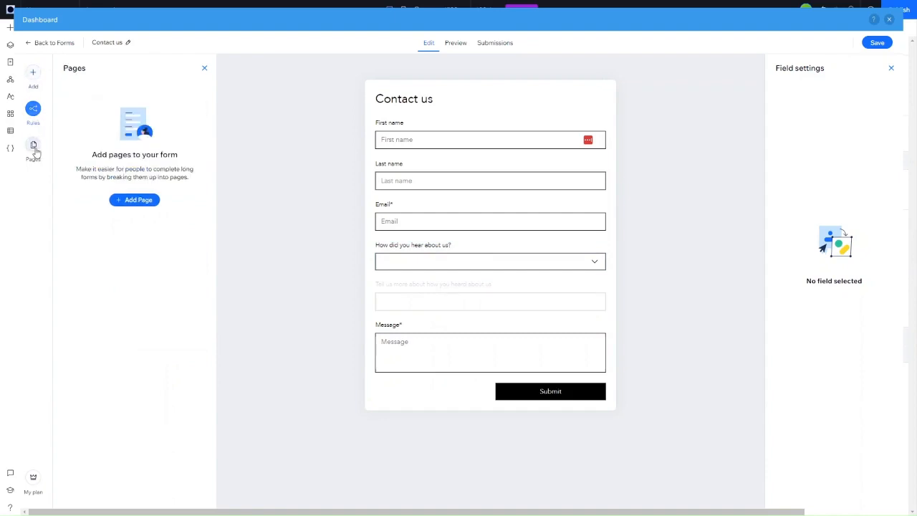
Step: Check the form's Preview and Submissions tabs, then exit the form editor with Save Changes
left_click(33, 75)
left_click(455, 45)
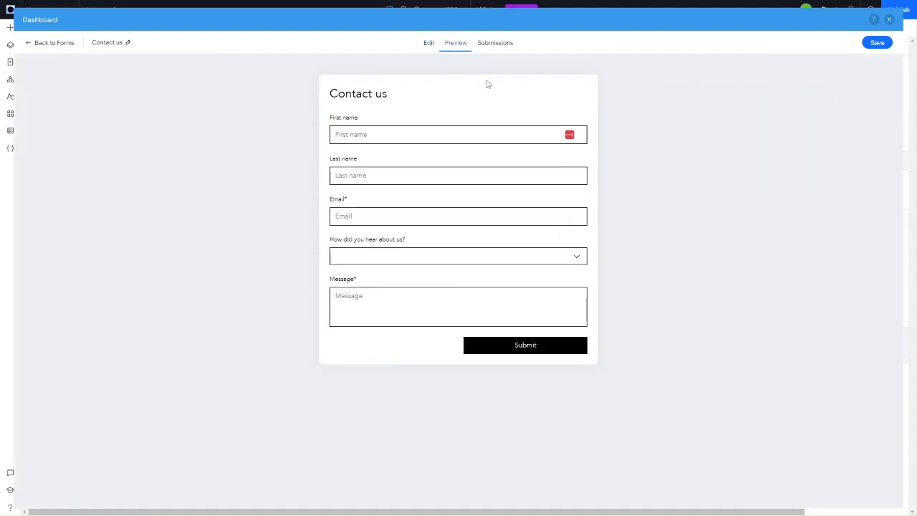
left_click(495, 43)
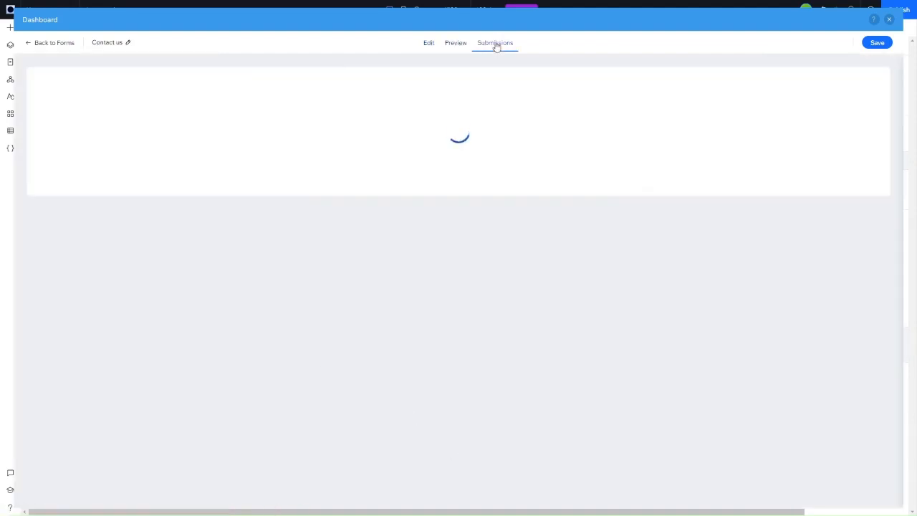
left_click(889, 19)
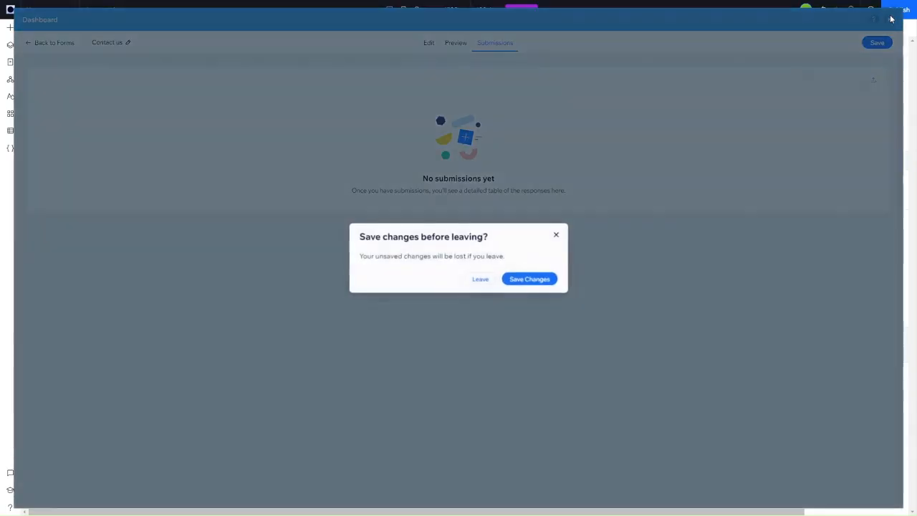
left_click(544, 279)
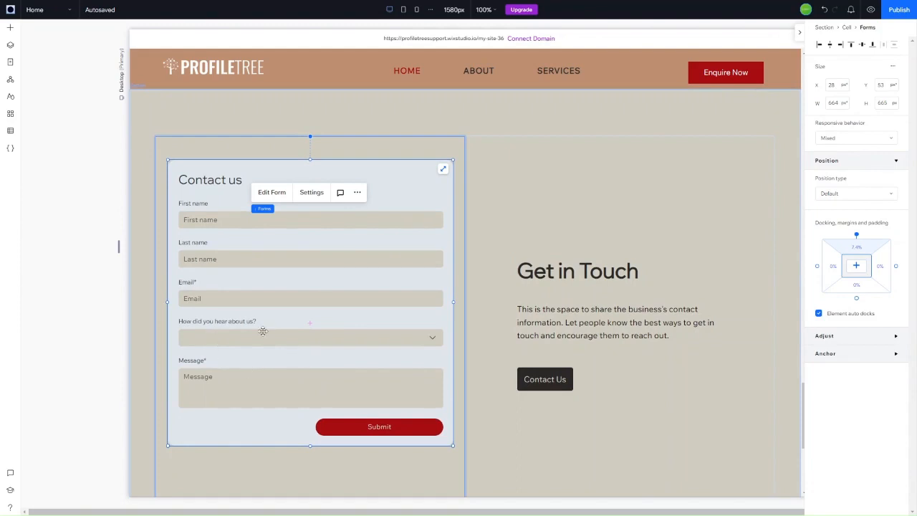
Step: Review the Submit button's Regular design styles in Form Settings, then close the panel
left_click(311, 189)
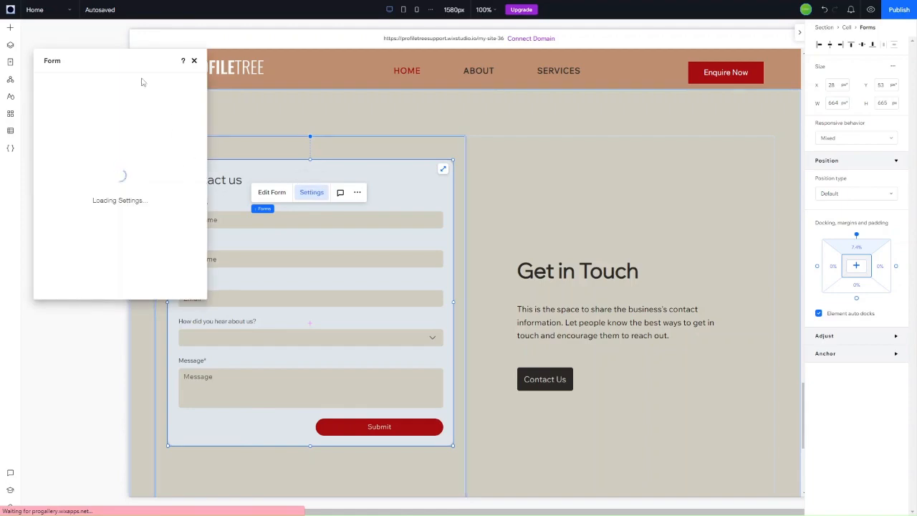
left_click_drag(127, 60, 642, 91)
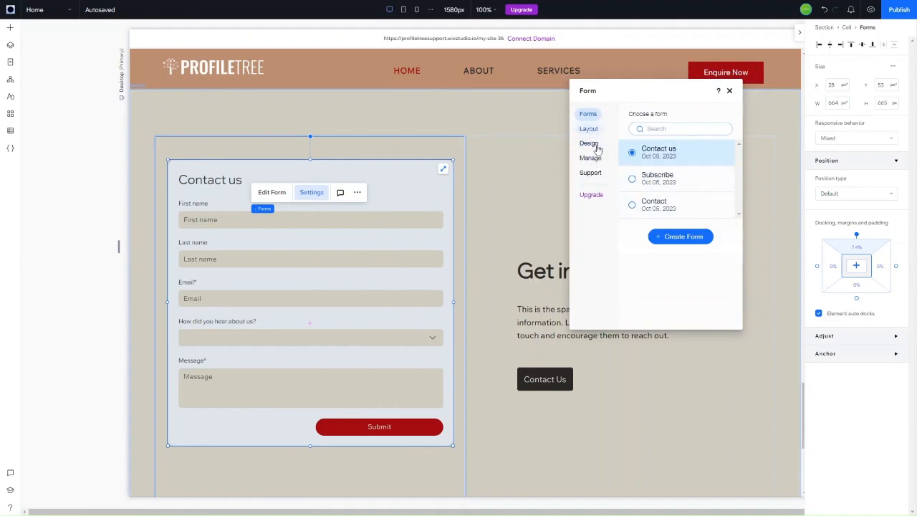
left_click(589, 143)
left_click(650, 194)
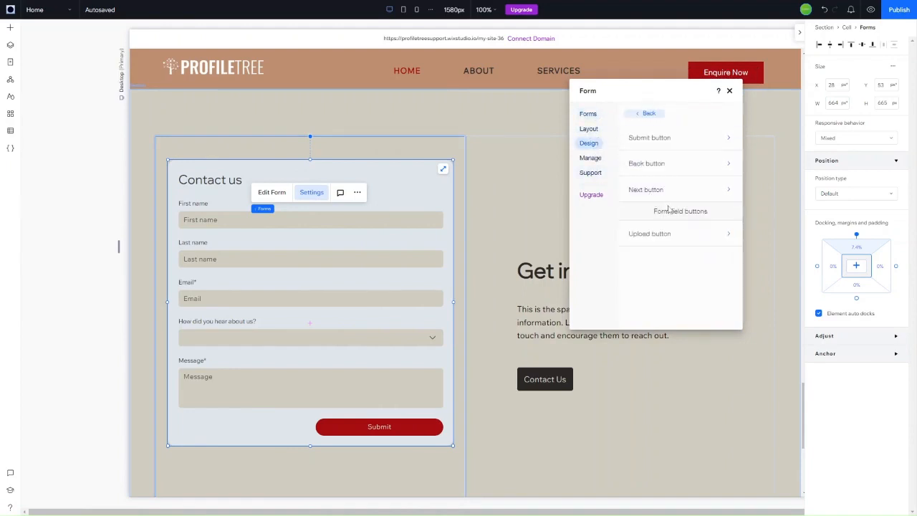
left_click(671, 141)
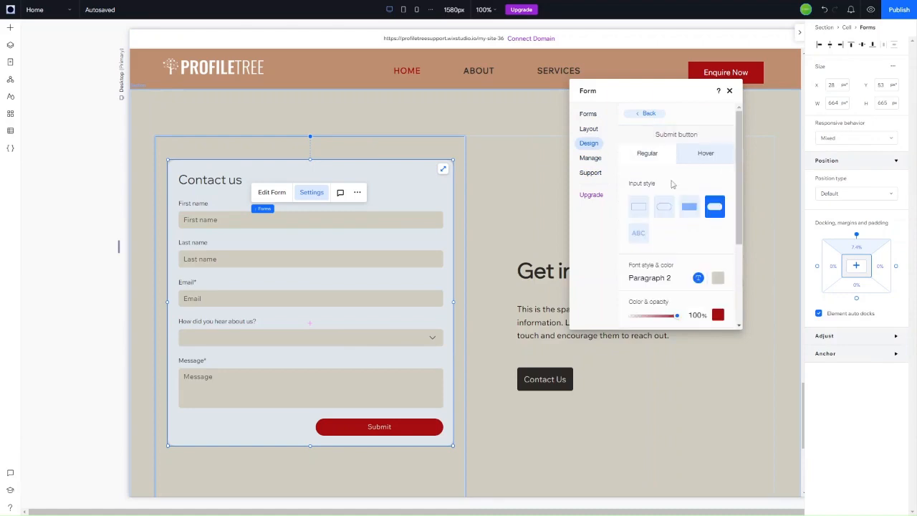
scroll(681, 273, "down", 2)
scroll(674, 267, "down", 1)
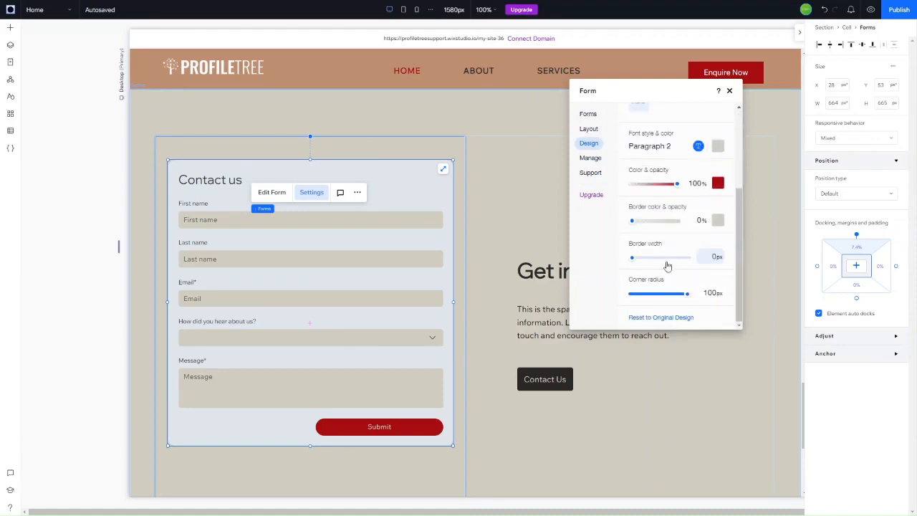
scroll(667, 244, "up", 4)
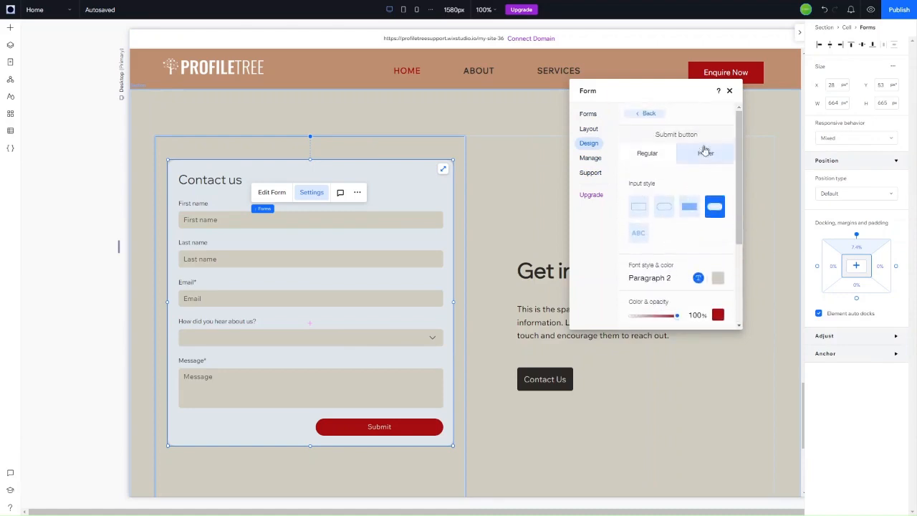
left_click(730, 91)
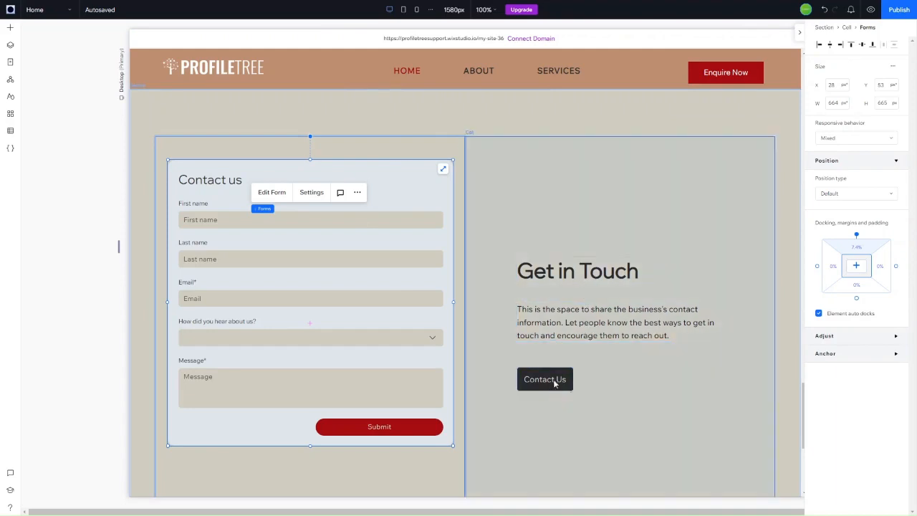
Step: Delete the Contact Us button, leaving the Get in Touch heading and paragraph
left_click(569, 335)
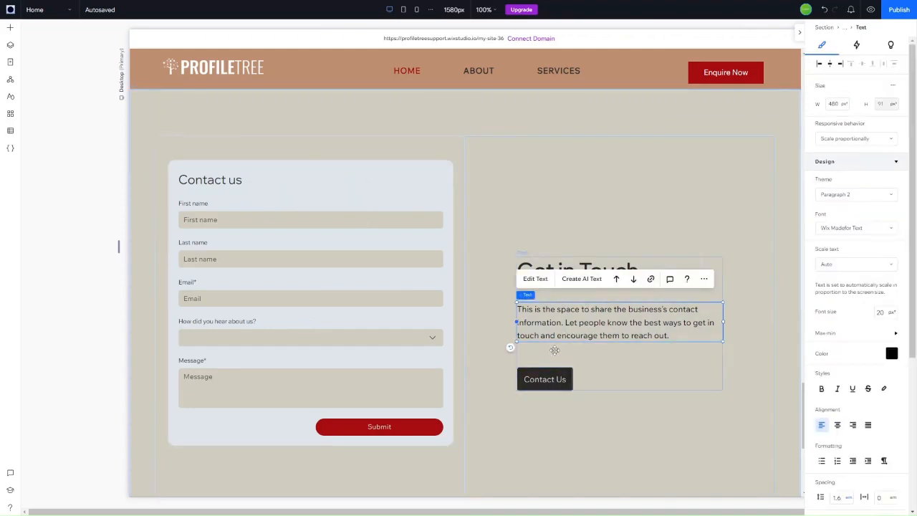
left_click(531, 385)
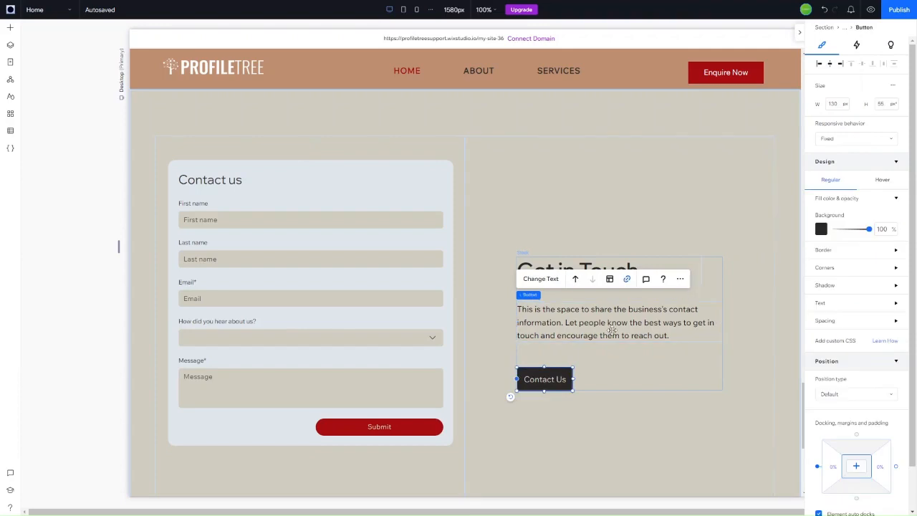
key("Delete")
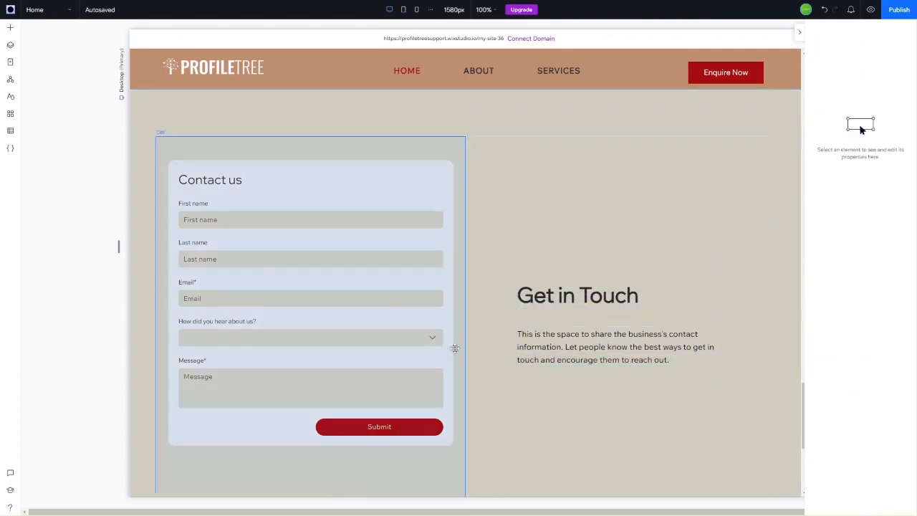
left_click(583, 346)
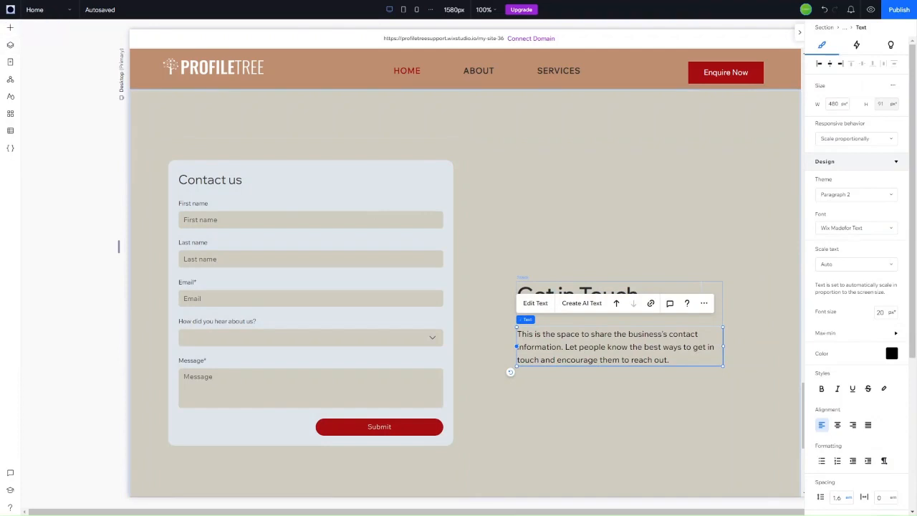
left_click(10, 27)
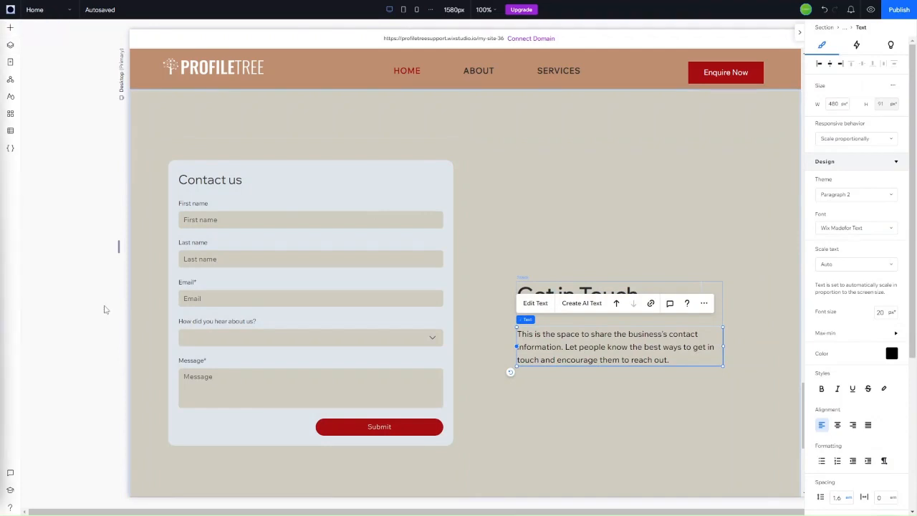
Step: Add the first six-icon Social Bar design beneath the Get in Touch paragraph
left_click(10, 28)
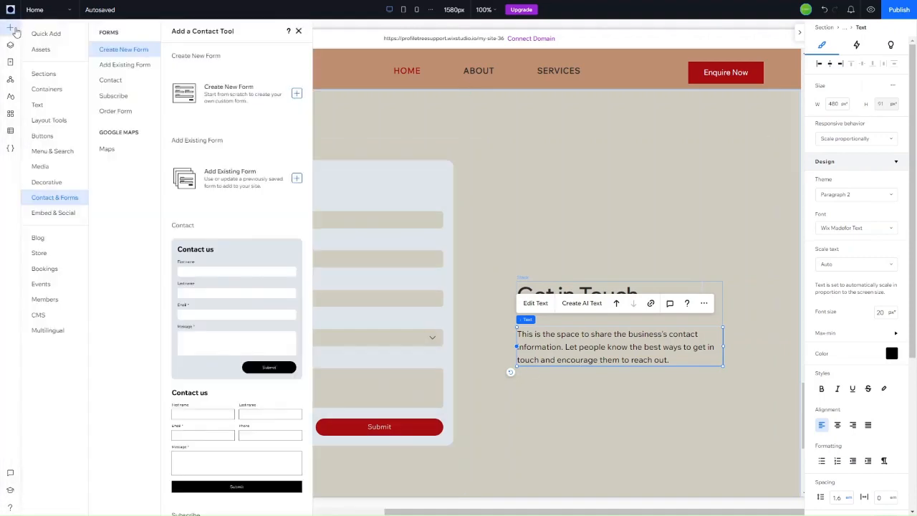
left_click(63, 214)
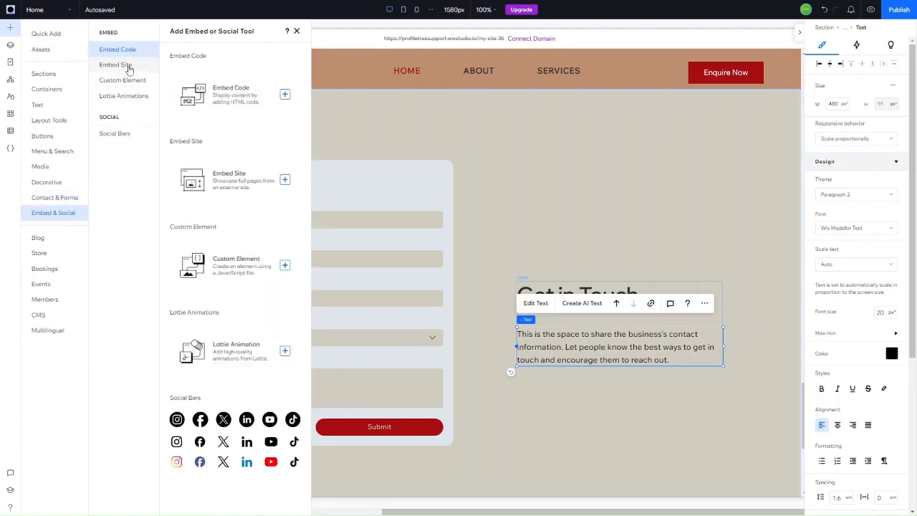
left_click(120, 136)
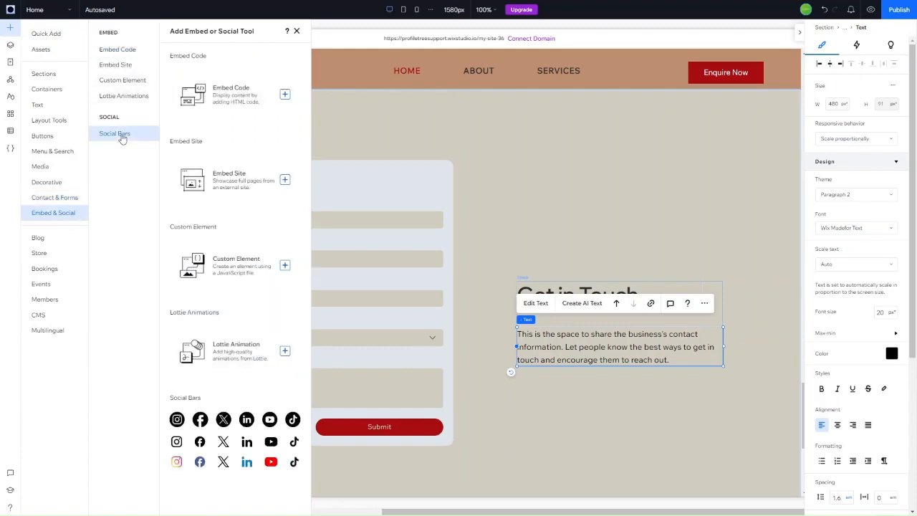
left_click_drag(203, 423, 227, 421)
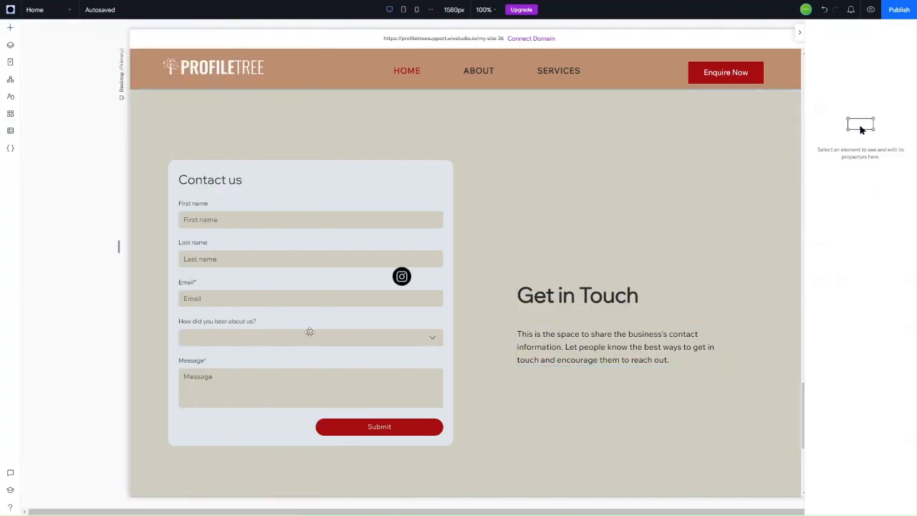
left_click_drag(430, 280, 557, 396)
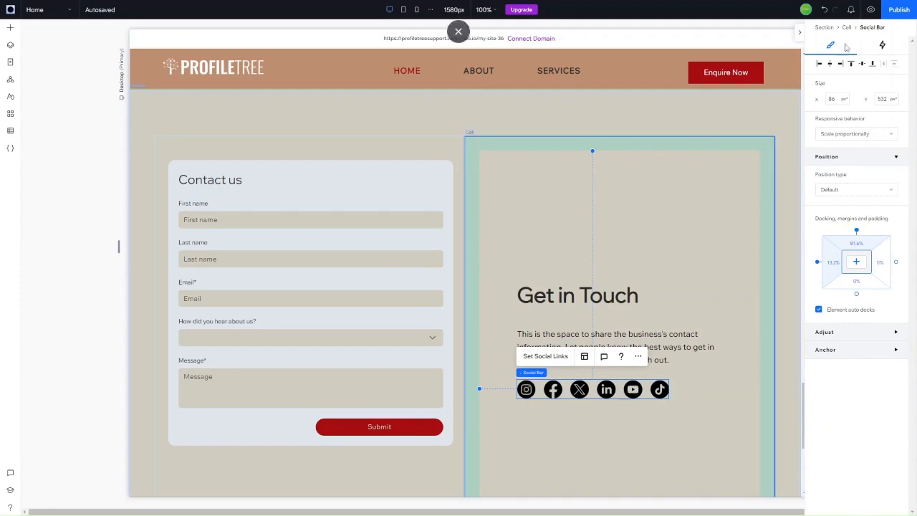
Step: Expand the social bar's Adjust settings and bring up Set Social Links
left_click(851, 335)
scroll(851, 338, "down", 1)
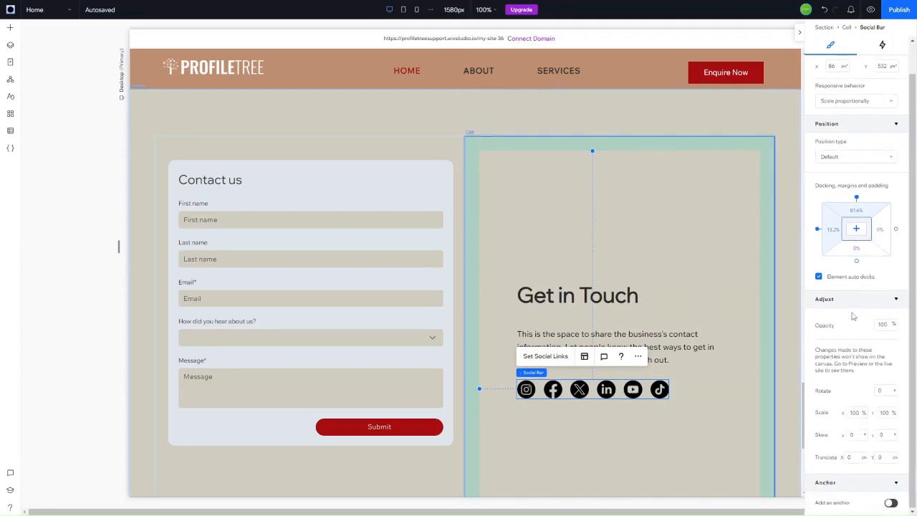
scroll(854, 316, "up", 1)
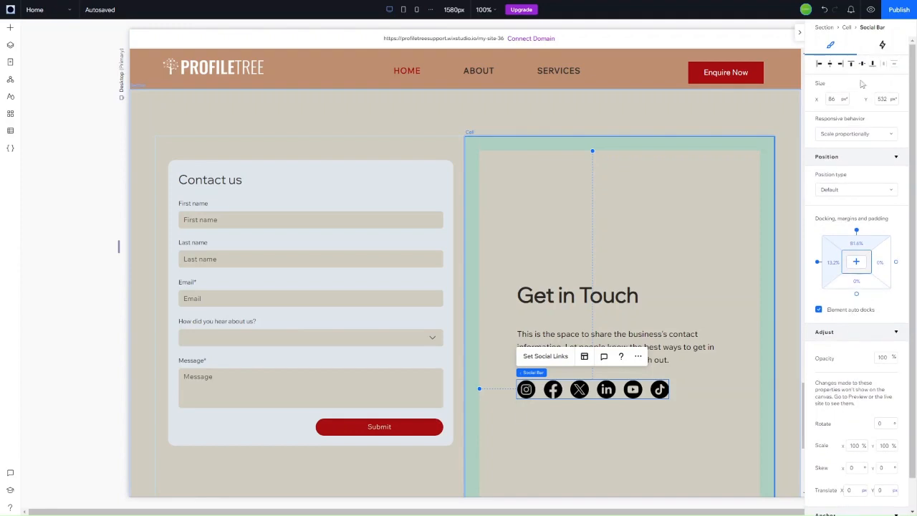
left_click(545, 357)
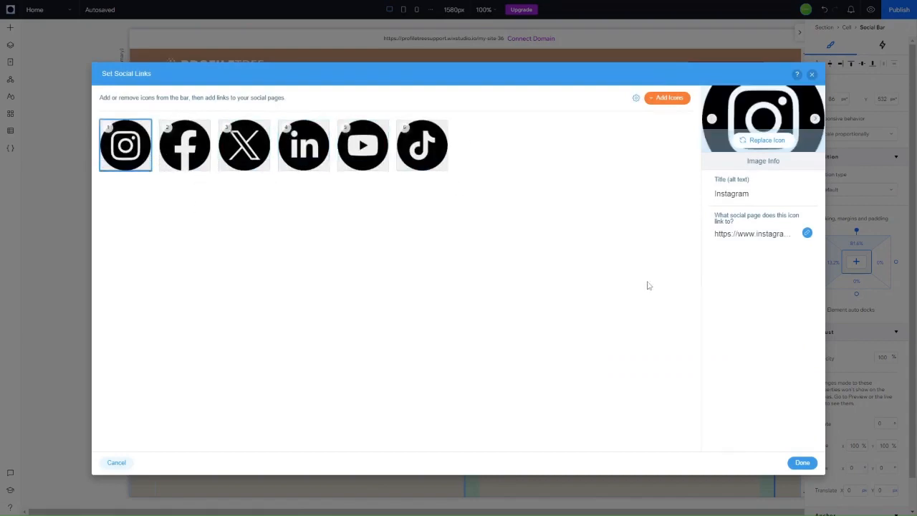
Step: Check the TikTok icon's URL, then close Set Social Links keeping all six icons' links
left_click(421, 158)
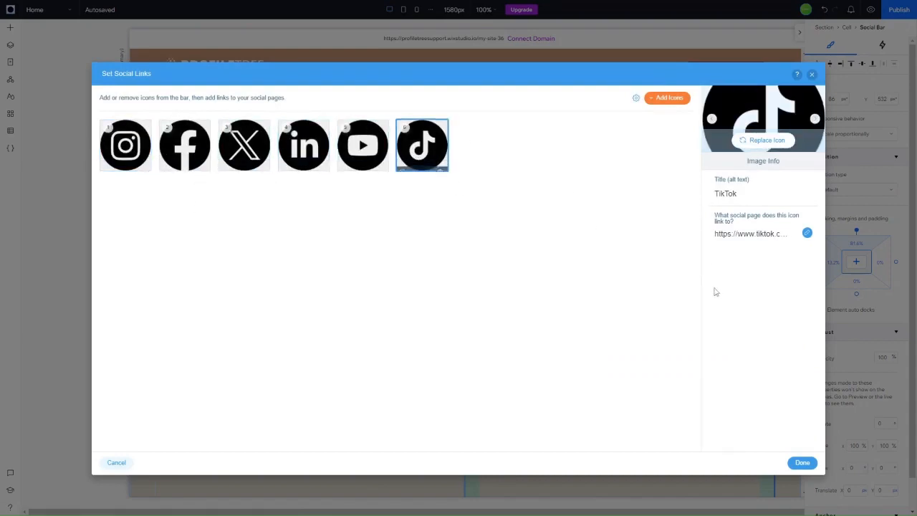
left_click(794, 468)
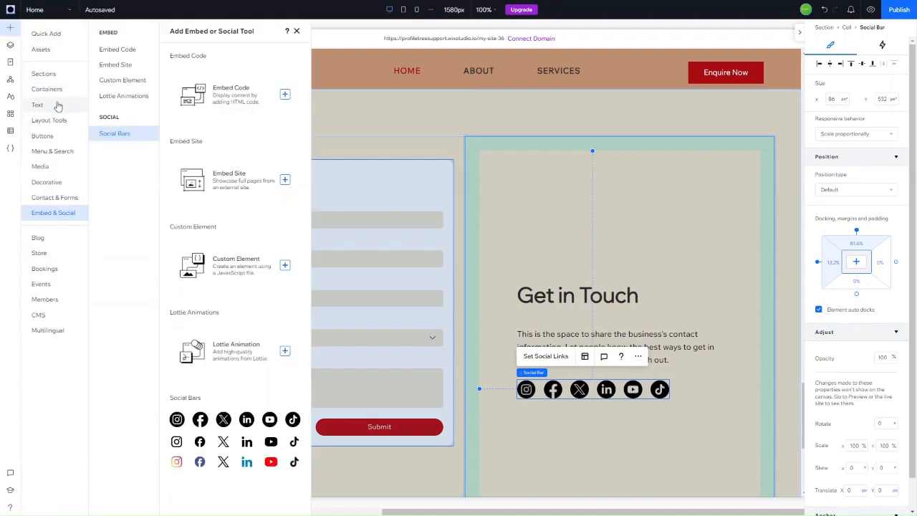
Step: Add a paragraph text block below the social bar in the contact section
left_click(58, 105)
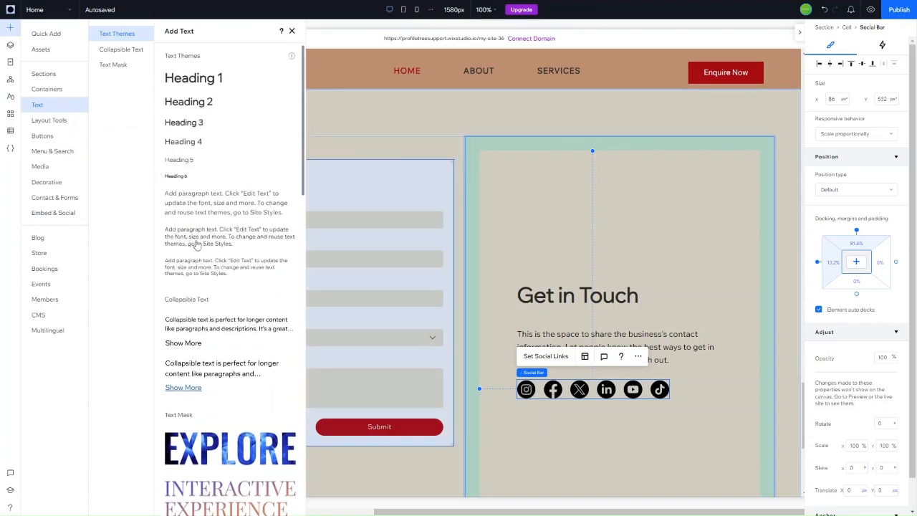
left_click_drag(194, 241, 608, 428)
left_click(600, 417)
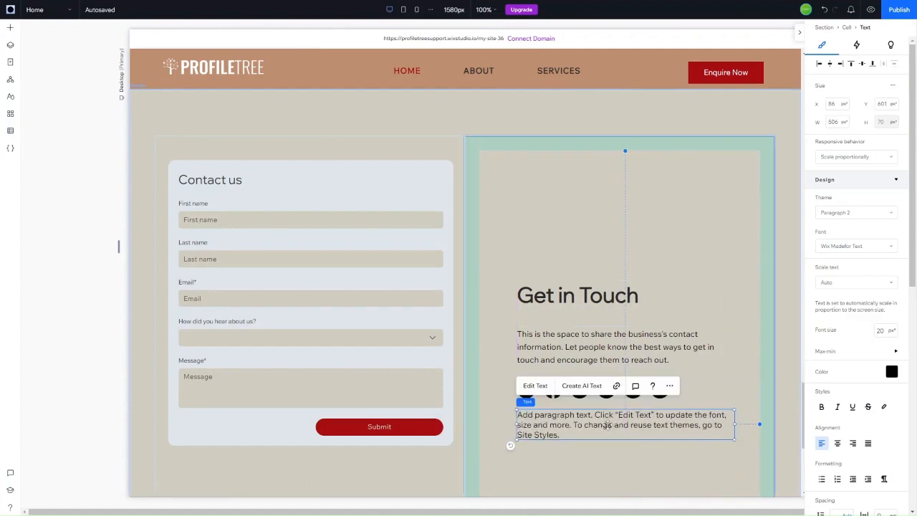
Step: Replace the paragraph with the business e-mail address and, on a second line, the phone number
left_click(536, 385)
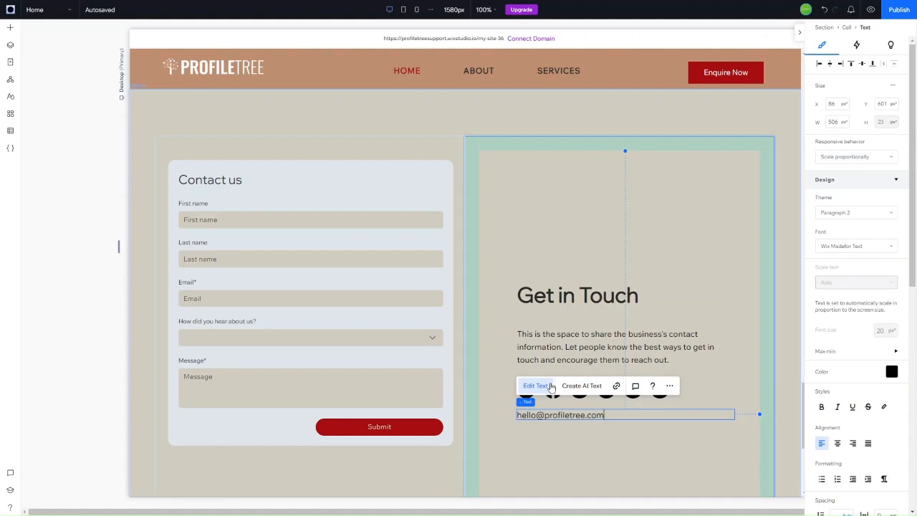
key("Return")
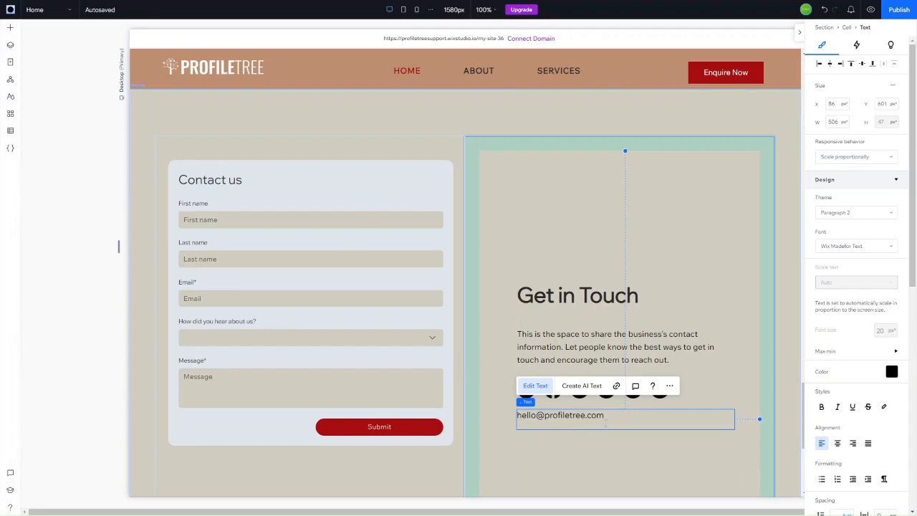
key("ctrl+v")
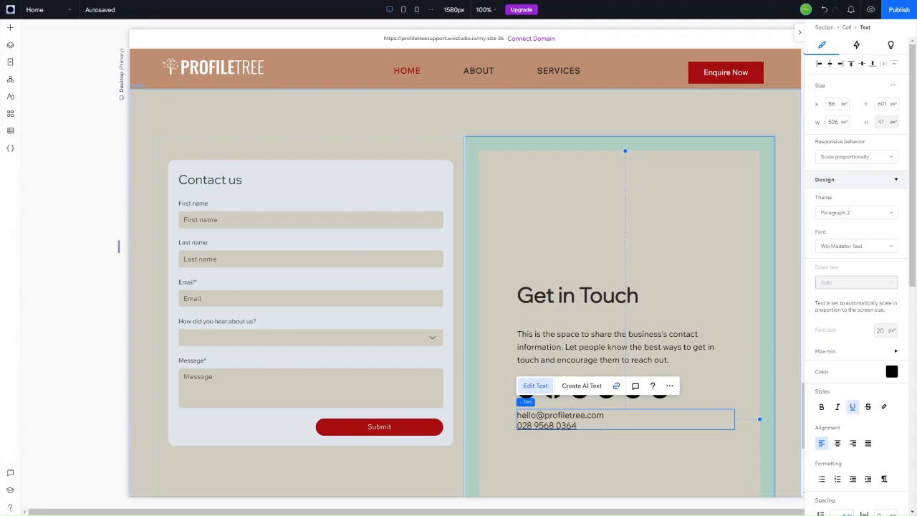
Step: Link the e-mail line to the business e-mail address as an e-mail link
triple_click(580, 414)
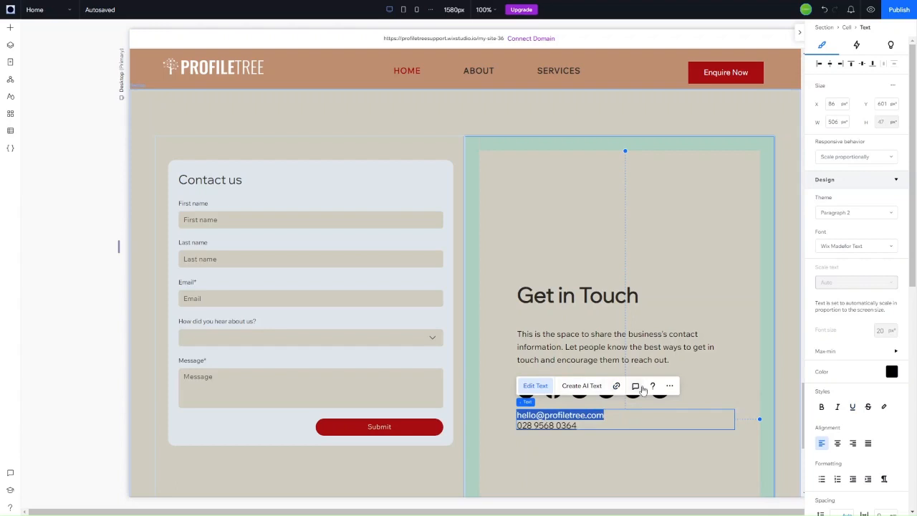
left_click(616, 387)
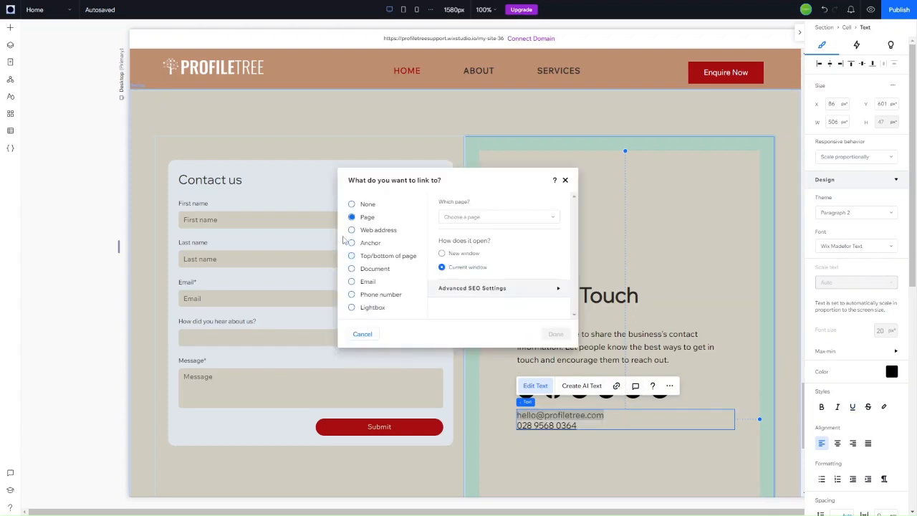
left_click(367, 281)
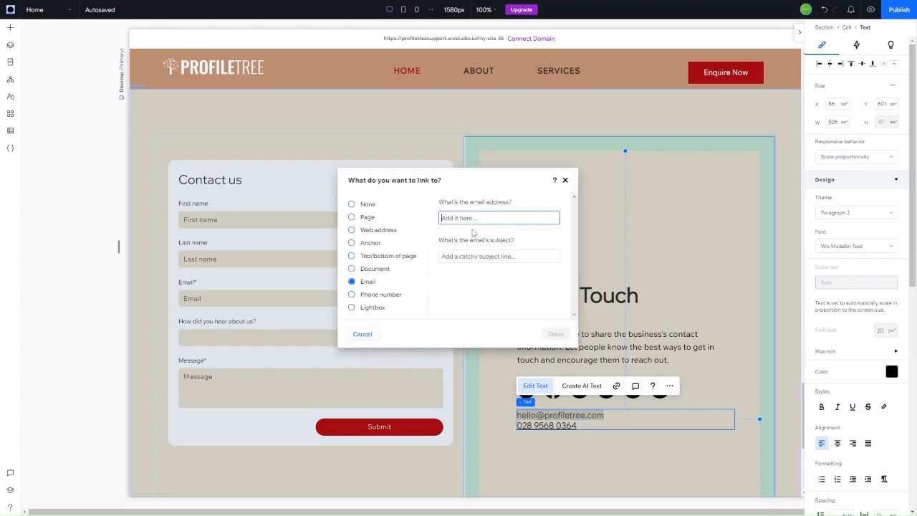
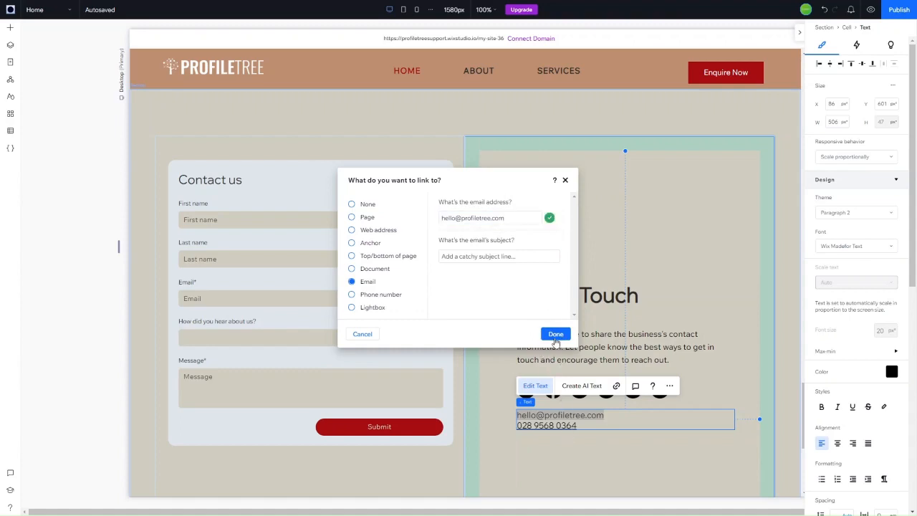
left_click(565, 179)
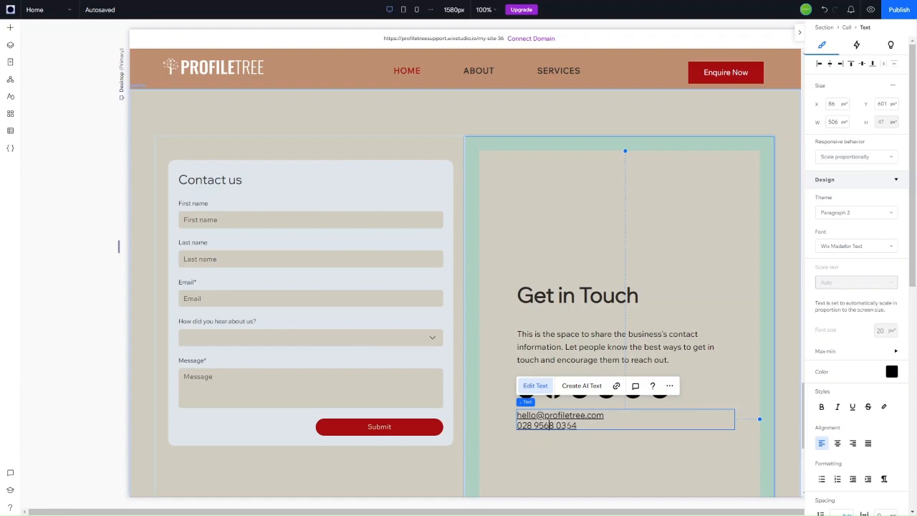
Step: Turn the phone number line into a Phone number link, then deselect the text
triple_click(549, 425)
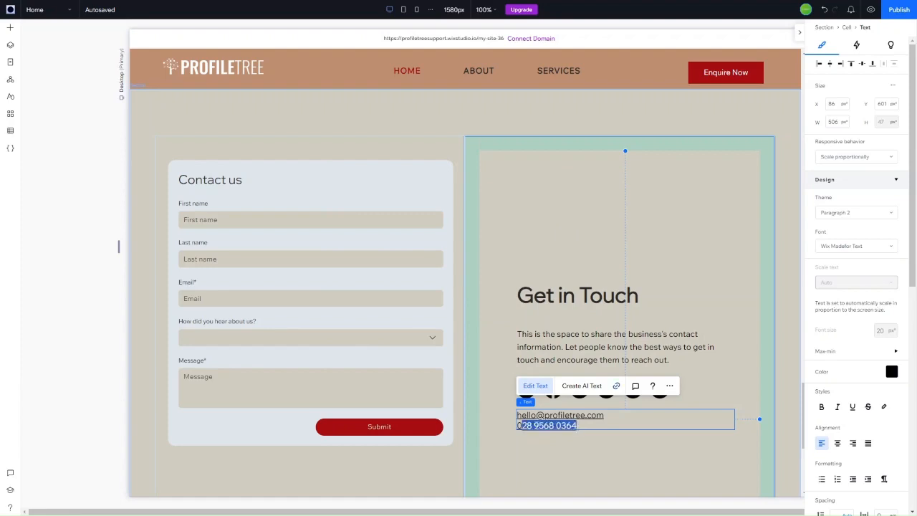
left_click(523, 424)
left_click_drag(517, 426, 578, 426)
left_click(617, 385)
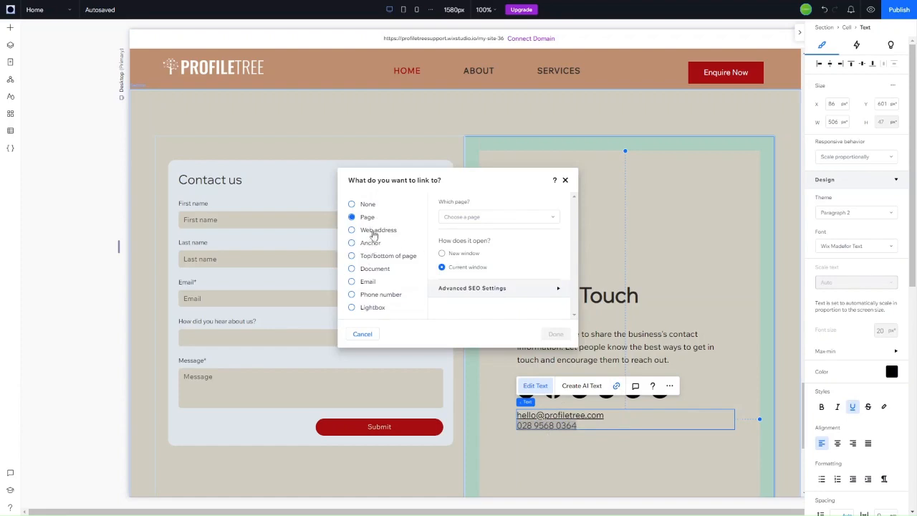
left_click(377, 300)
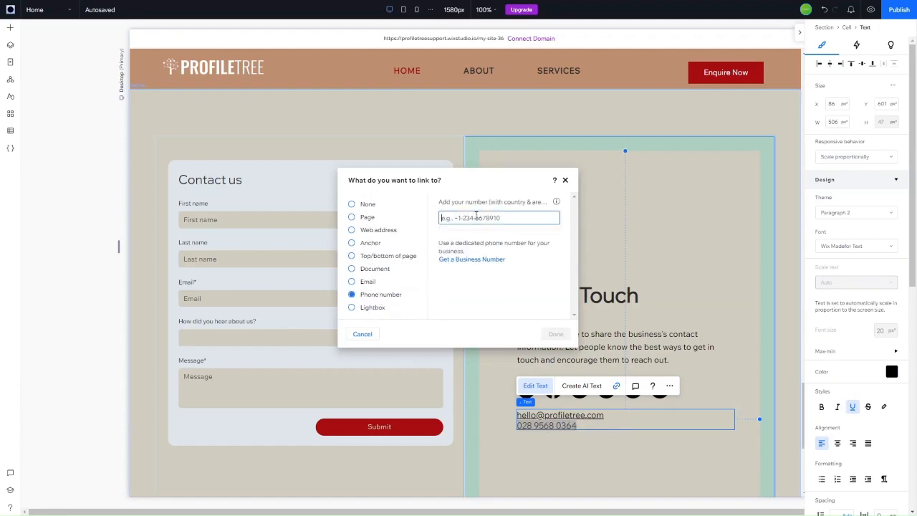
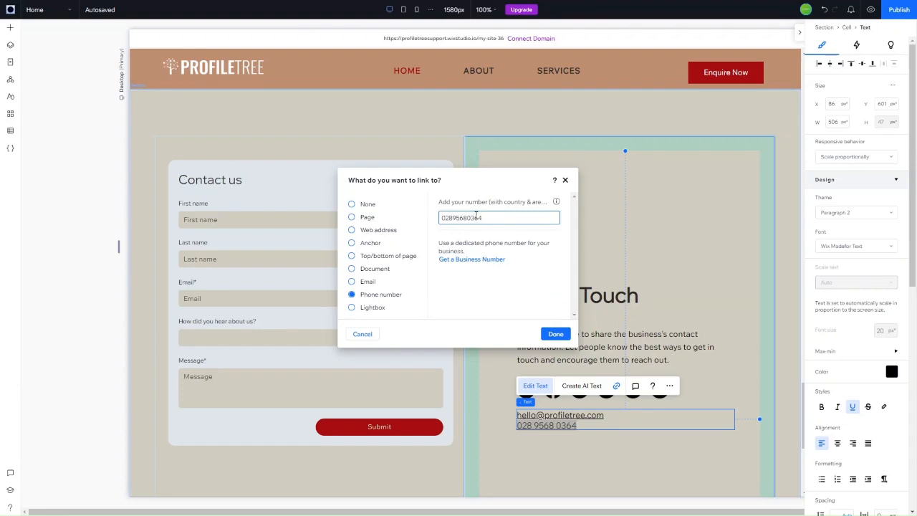
left_click(556, 334)
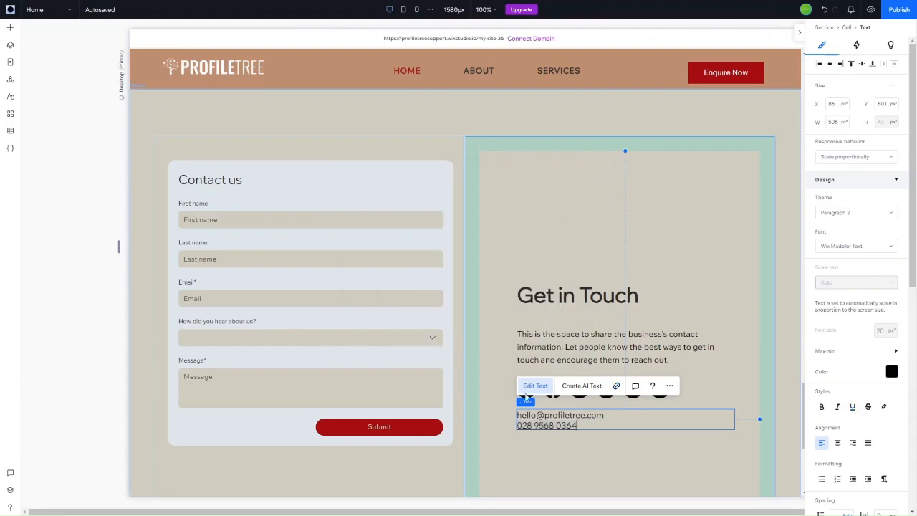
left_click(575, 456)
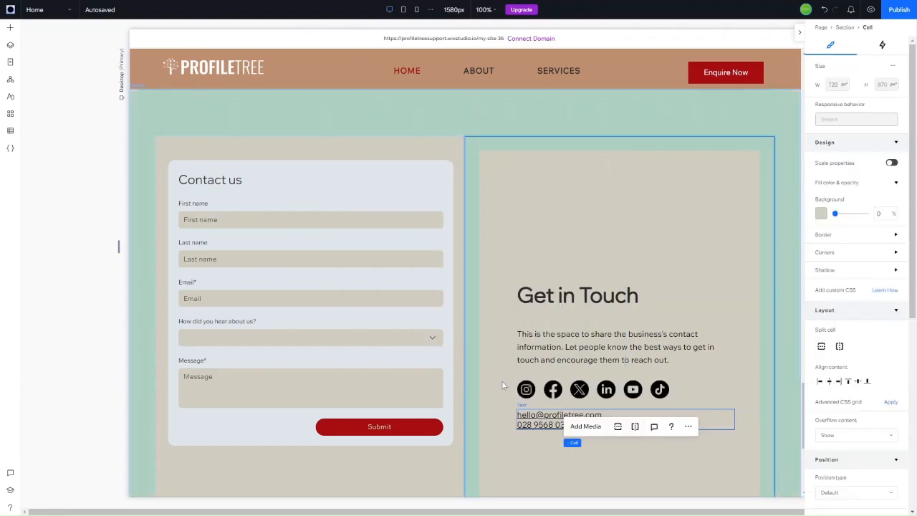
Step: Move the Get in Touch heading and paragraph up toward the cell's top-left
left_click(500, 465)
scroll(499, 464, "down", 1)
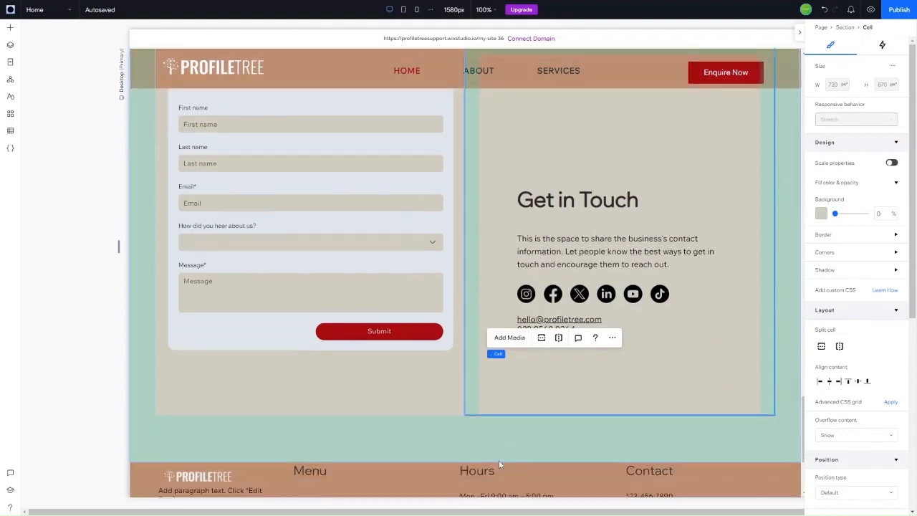
scroll(499, 460, "up", 3)
scroll(552, 379, "down", 1)
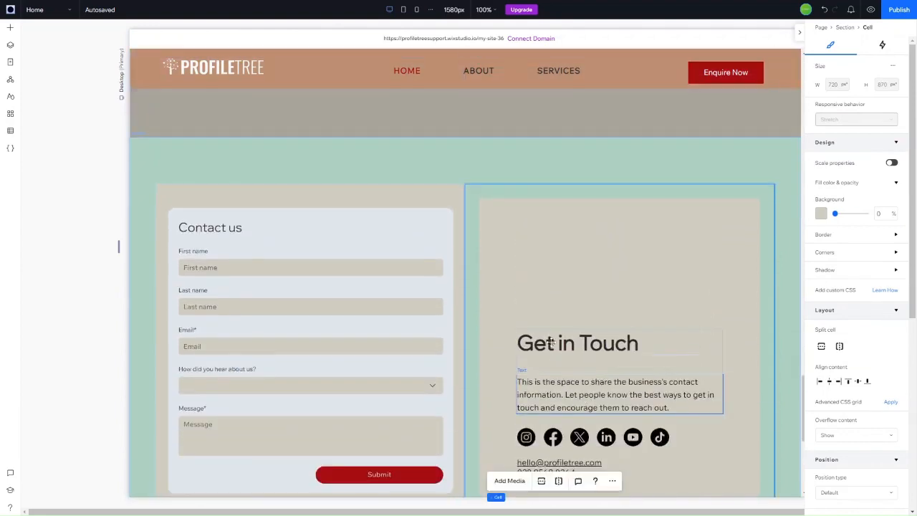
mouse_move(551, 342)
left_mouse_down()
mouse_move(557, 284)
mouse_move(552, 347)
left_mouse_up()
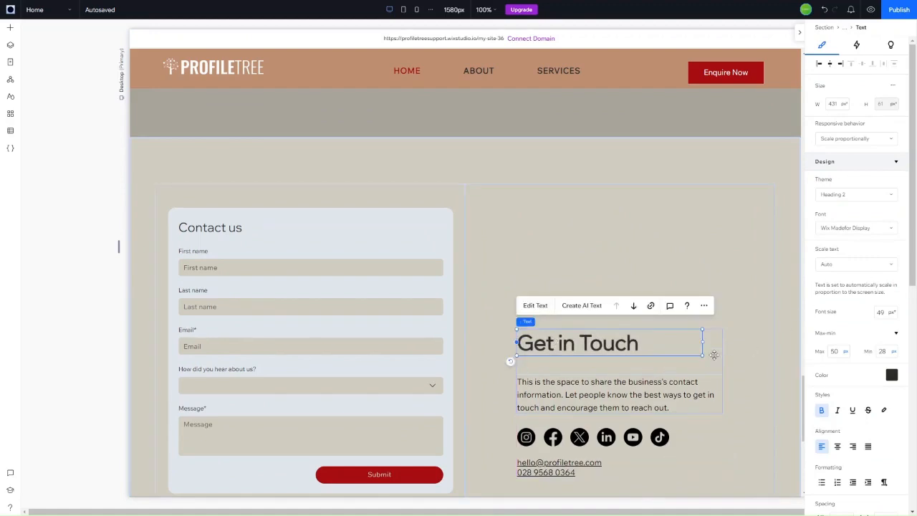
left_click_drag(713, 356, 700, 247)
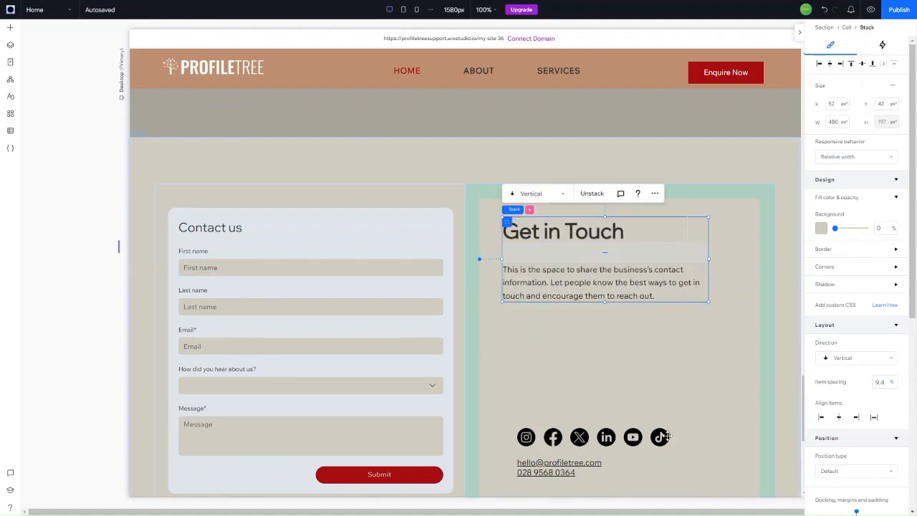
Step: Move the social icons up under the paragraph and left-align the e-mail/phone block
left_click_drag(658, 439, 644, 329)
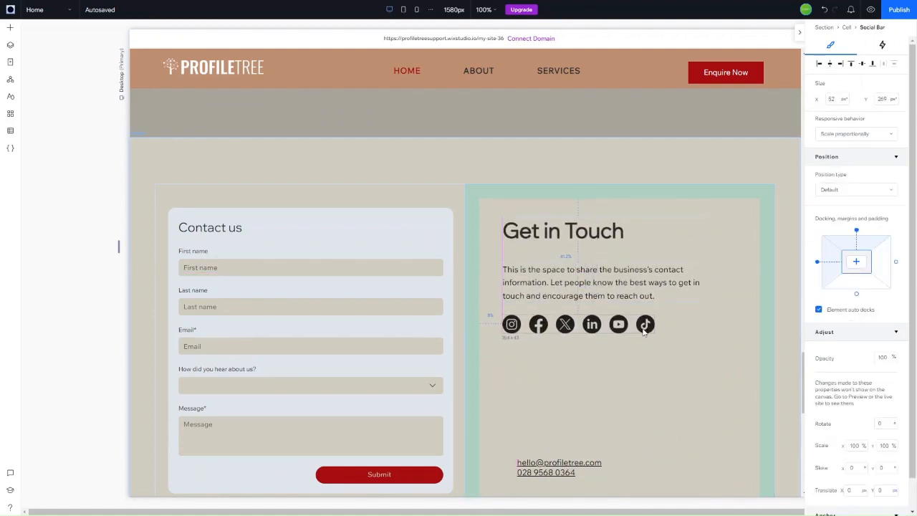
left_click(608, 467)
left_click_drag(595, 374, 574, 369)
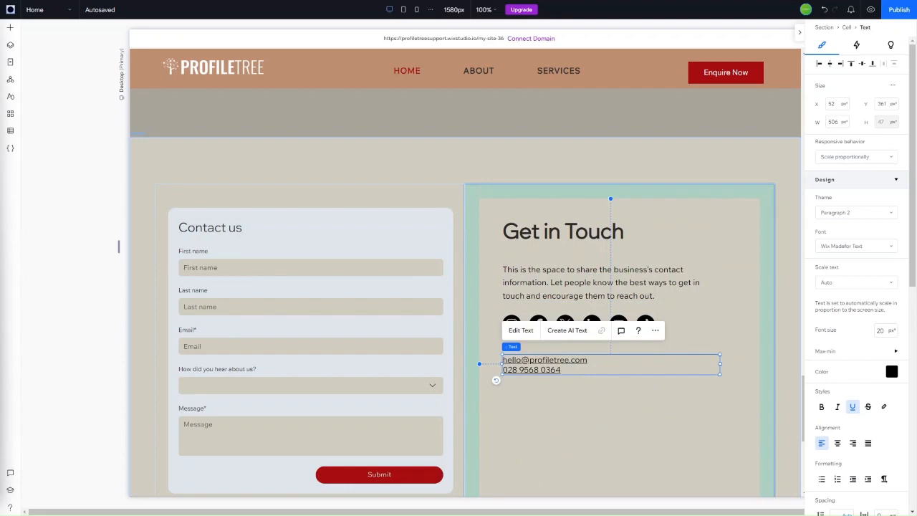
Step: Paste the new intro paragraph and retitle the heading 'Let's build your digital brand'
left_click(520, 289)
left_click(520, 240)
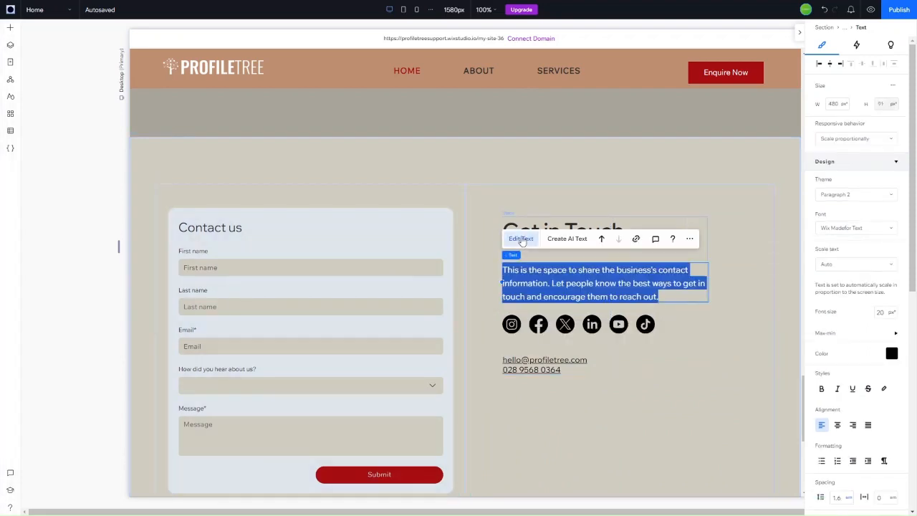
type("If you have a project in mind, or if you'd just like to discuss how we can help your business grow, get in touch with our team to see how we can help you.")
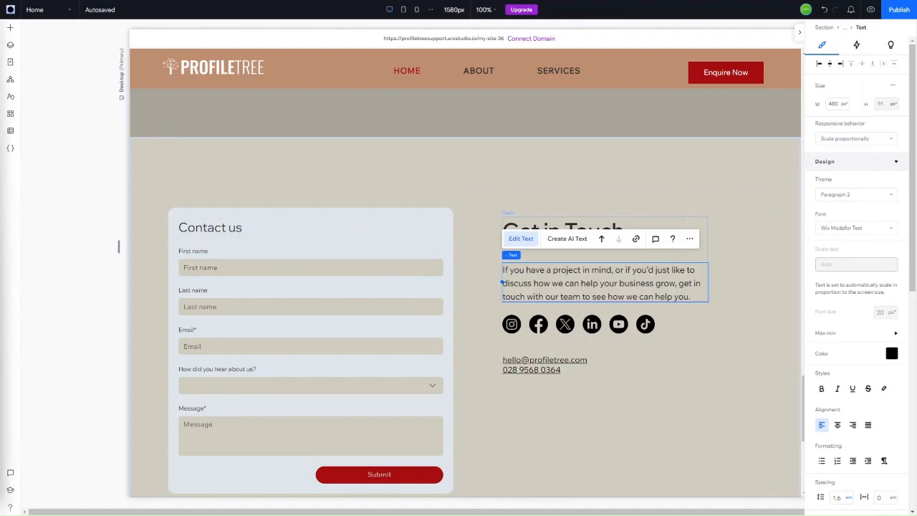
left_click(534, 216)
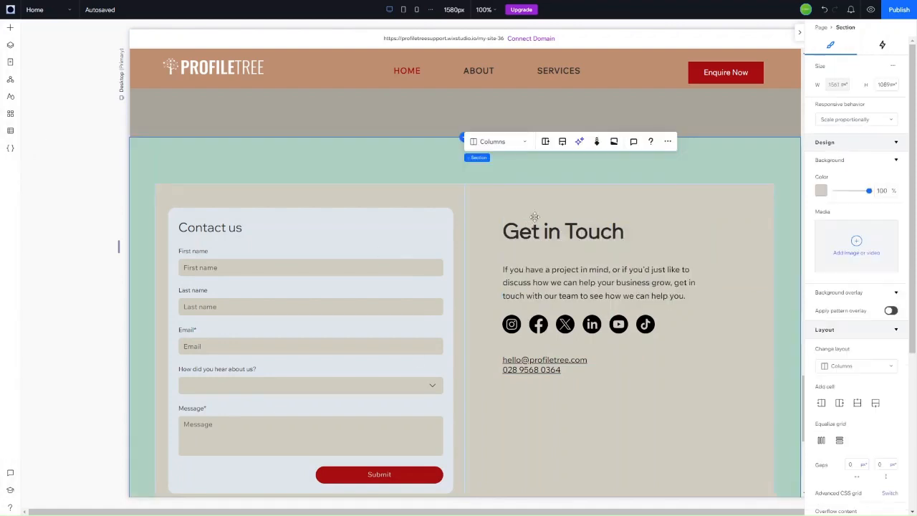
left_click(529, 233)
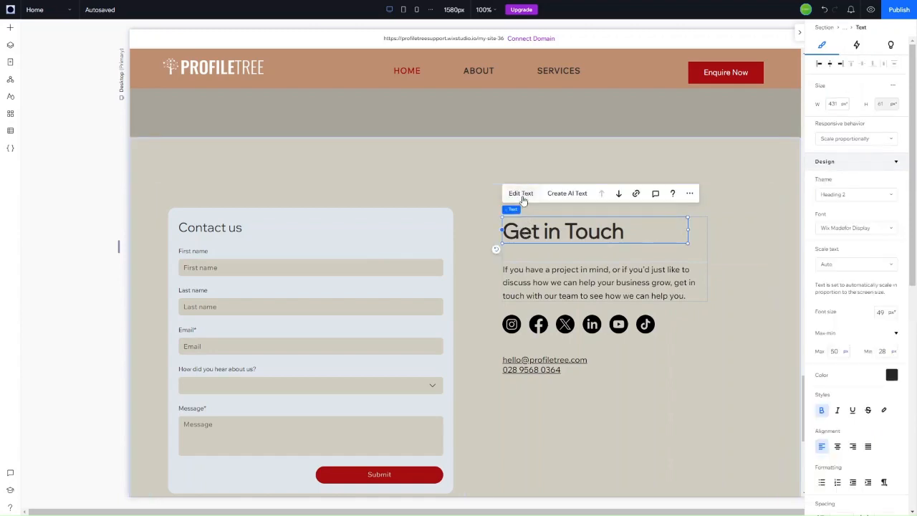
left_click(523, 198)
type("Let's build your digital brand")
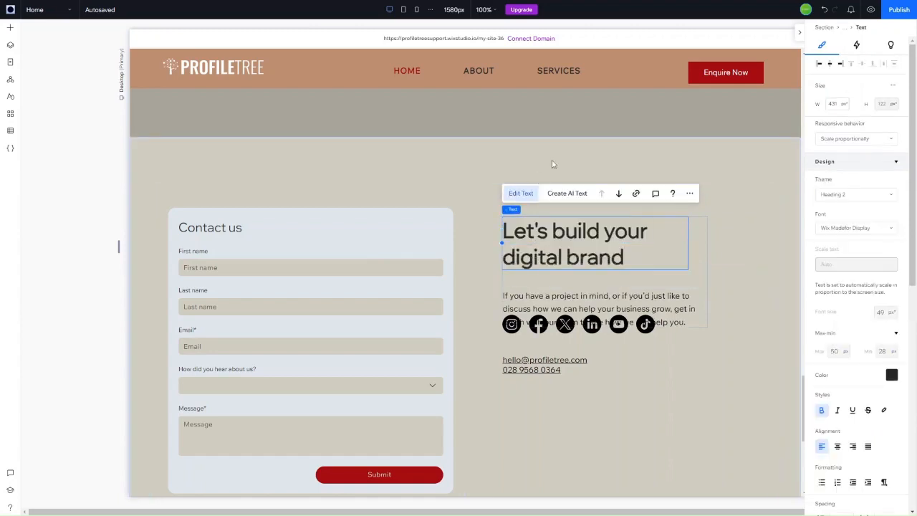
left_click(600, 349)
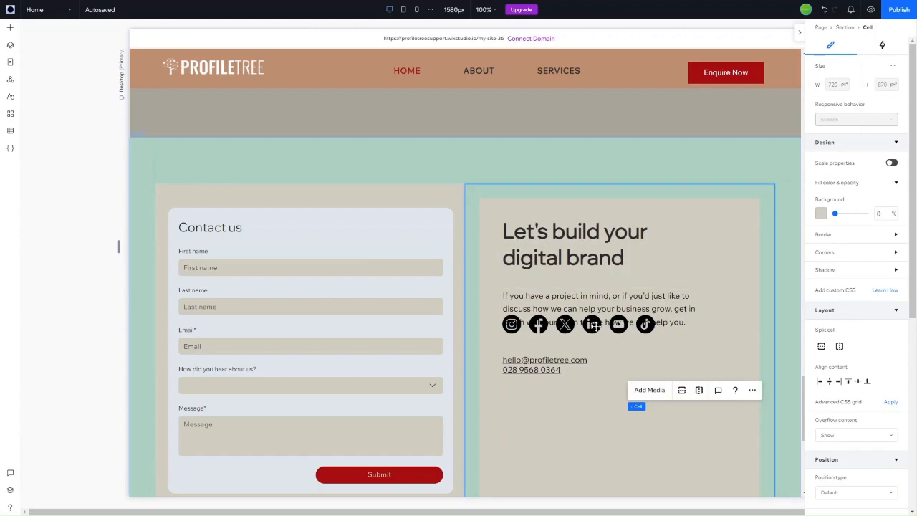
Step: Move the social icons below the paragraph and nudge the e-mail/phone block slightly down
left_click(593, 324)
left_click_drag(575, 330, 574, 343)
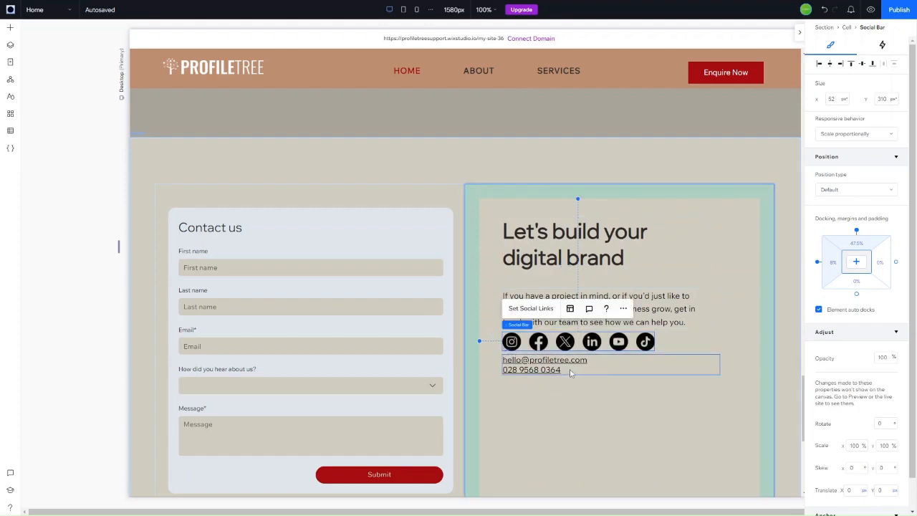
left_click(571, 374)
left_click(621, 380)
left_click(630, 374)
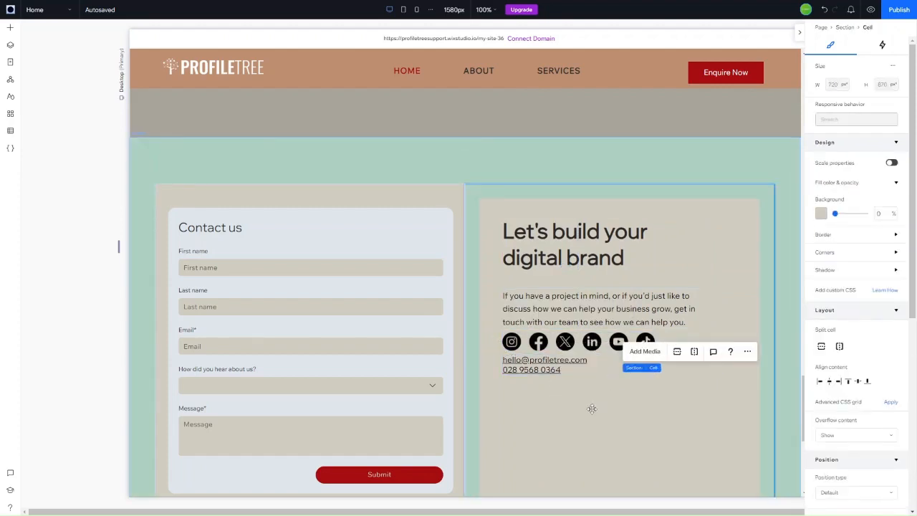
left_click_drag(570, 368, 570, 375)
left_click(579, 439)
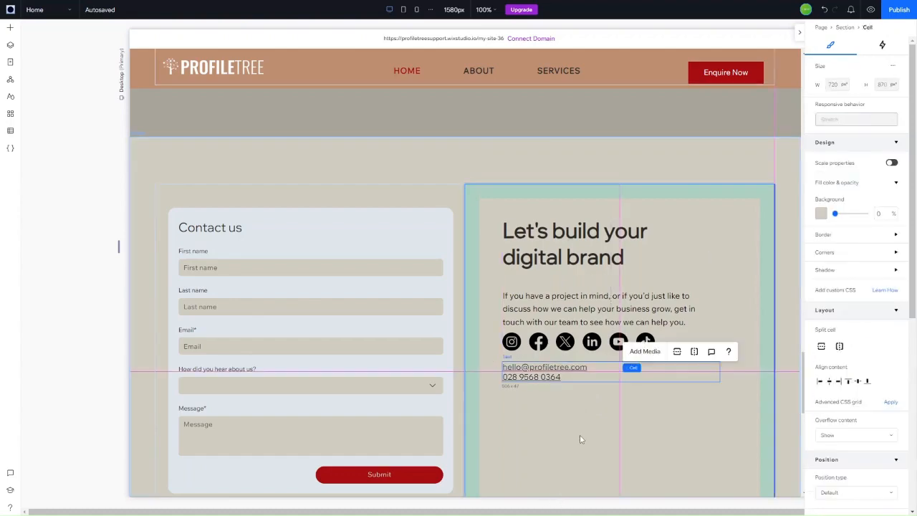
Step: Scroll around the page and select the whole contact section
scroll(583, 432, "down", 5)
scroll(551, 425, "up", 5)
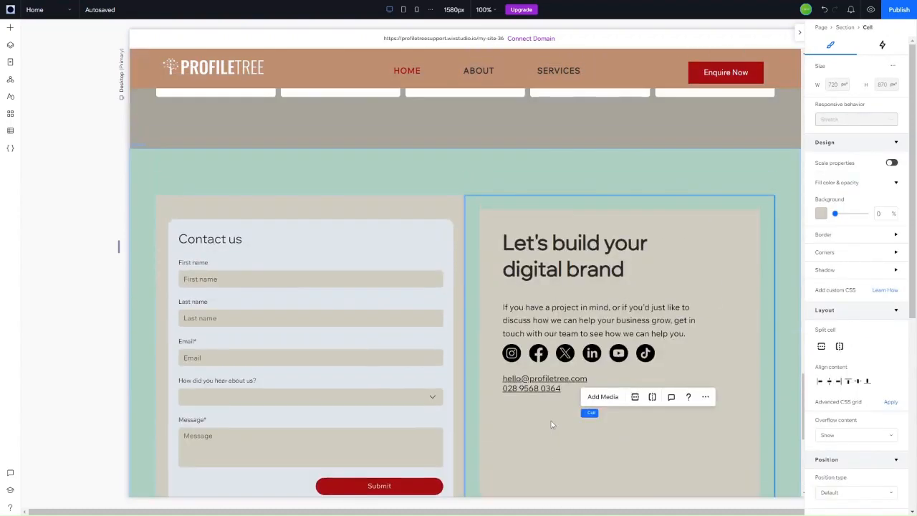
scroll(551, 425, "up", 3)
left_click(446, 265)
scroll(445, 271, "down", 3)
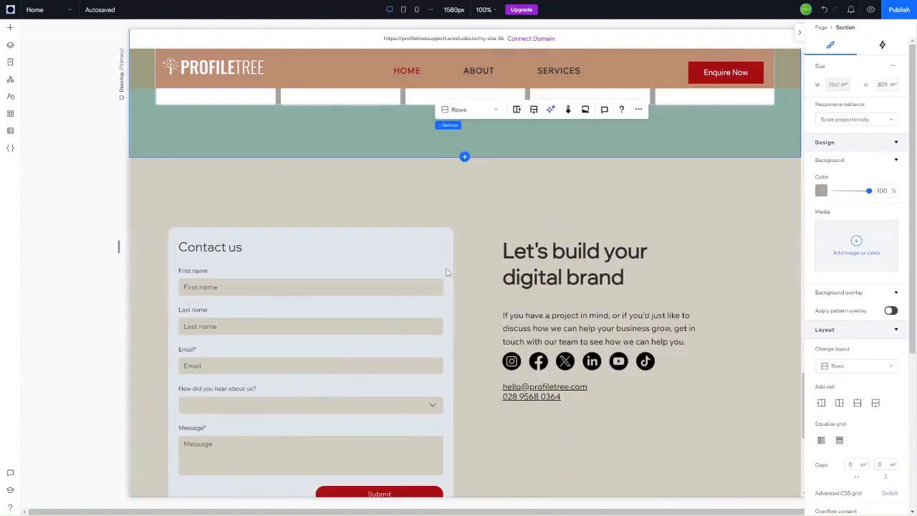
scroll(557, 312, "down", 3)
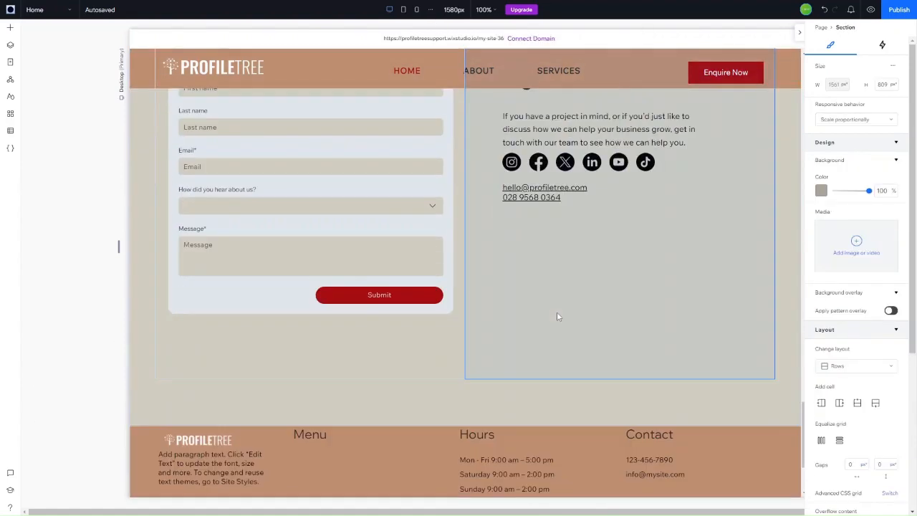
scroll(557, 312, "up", 3)
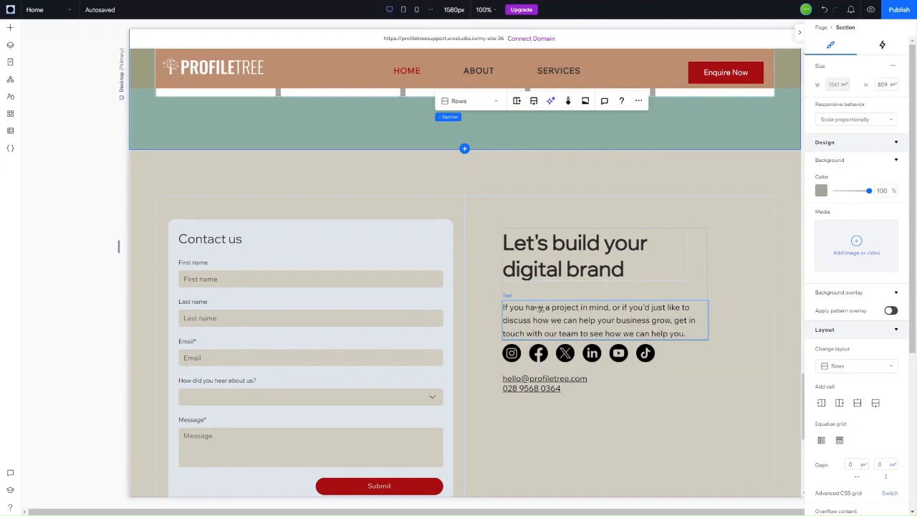
left_click(343, 176)
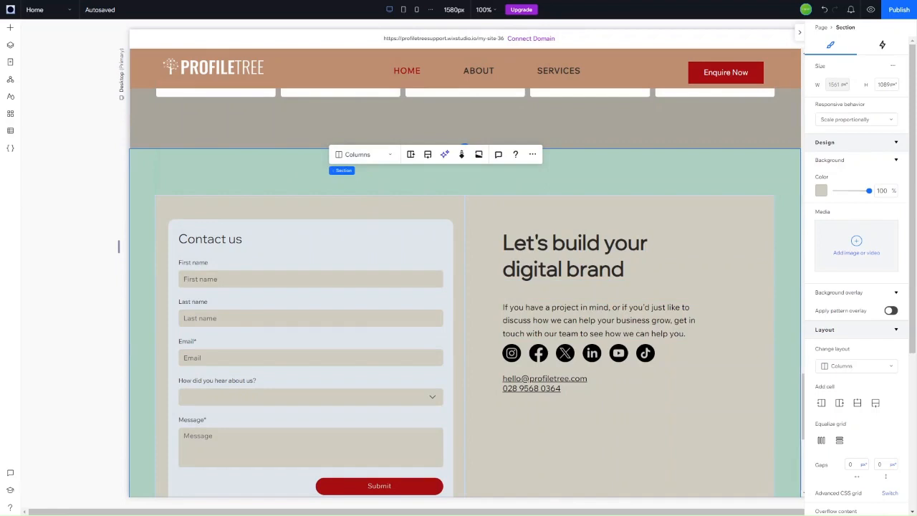
Step: Preview the Tablet layout, return to Desktop, and generate the section's AI responsive design for all devices
left_click(403, 9)
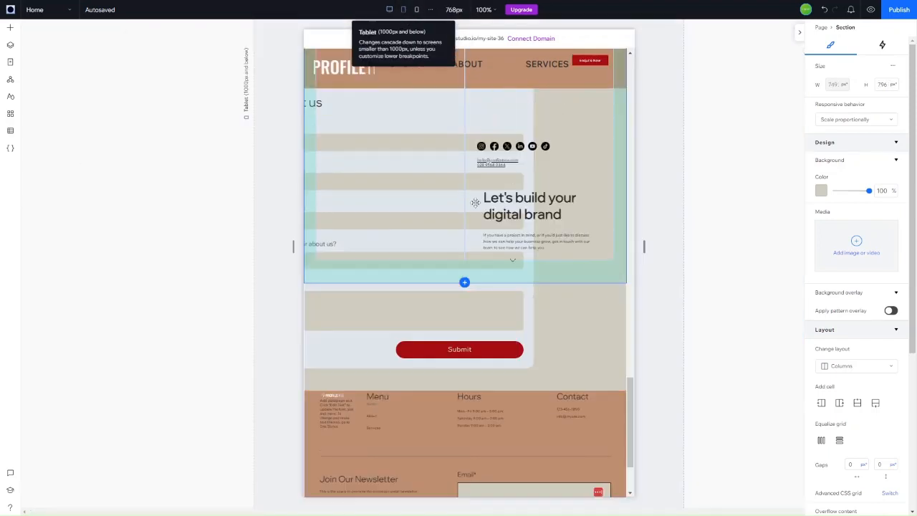
left_click(389, 9)
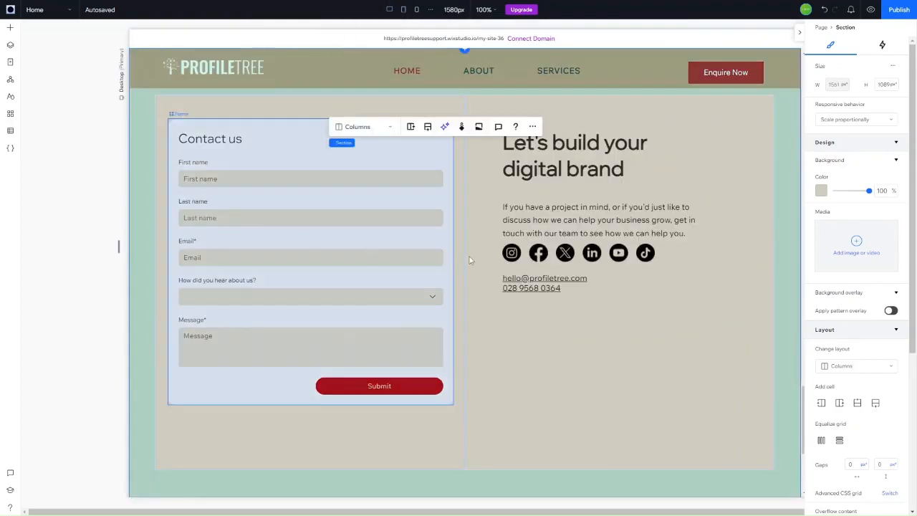
scroll(553, 162, "up", 3)
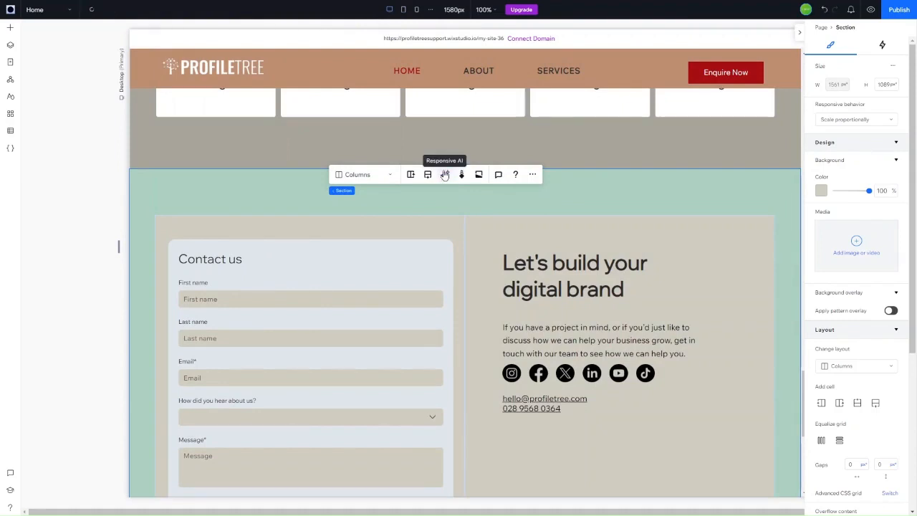
left_click(445, 174)
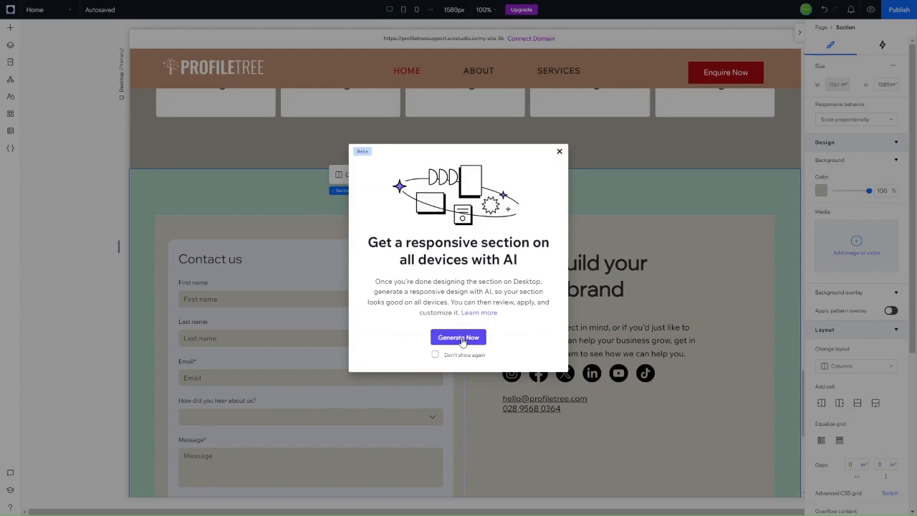
left_click(462, 339)
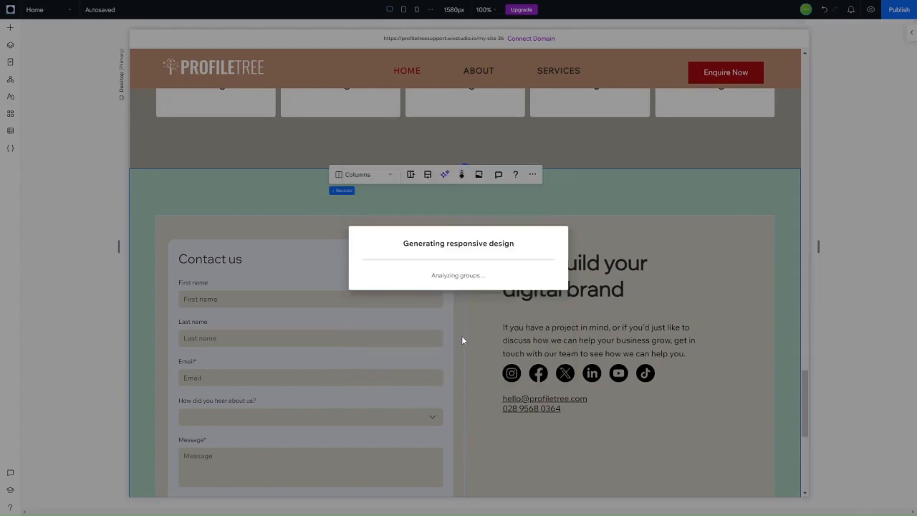
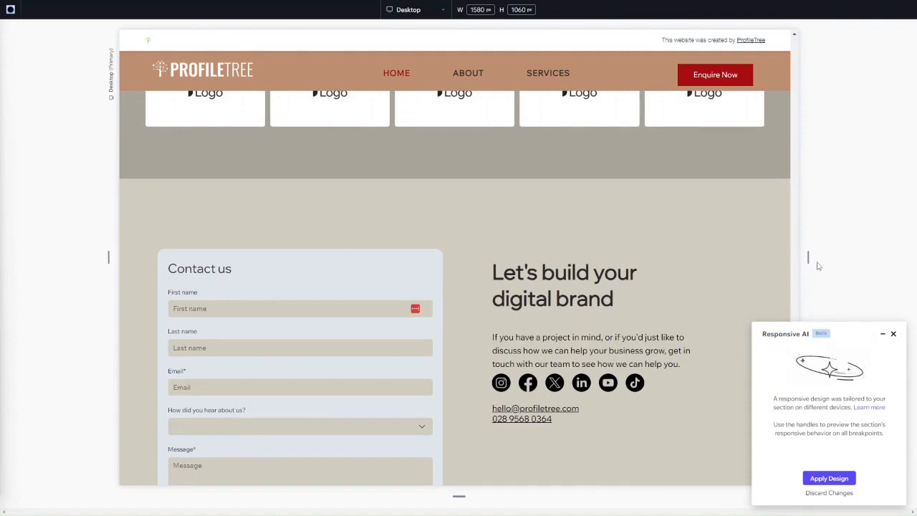
Step: Preview the contact section at tablet width, then apply the Responsive AI design
left_click(443, 14)
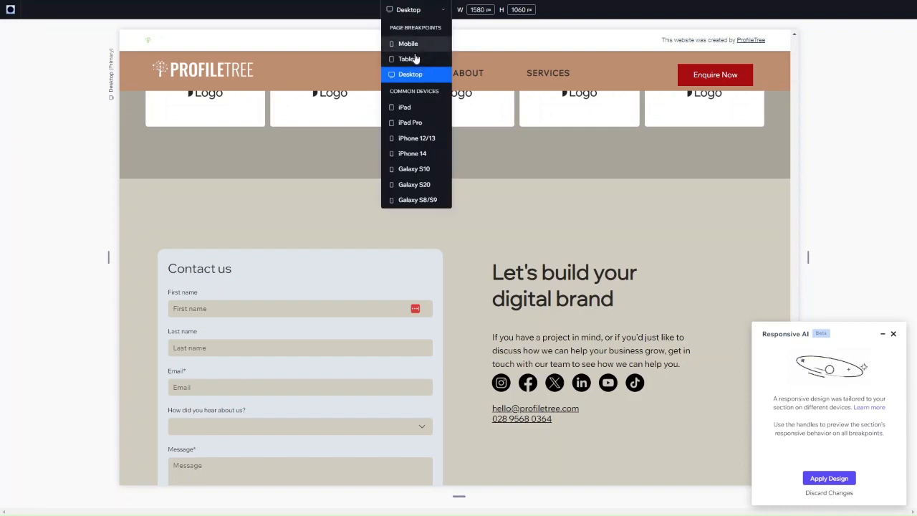
left_click(415, 60)
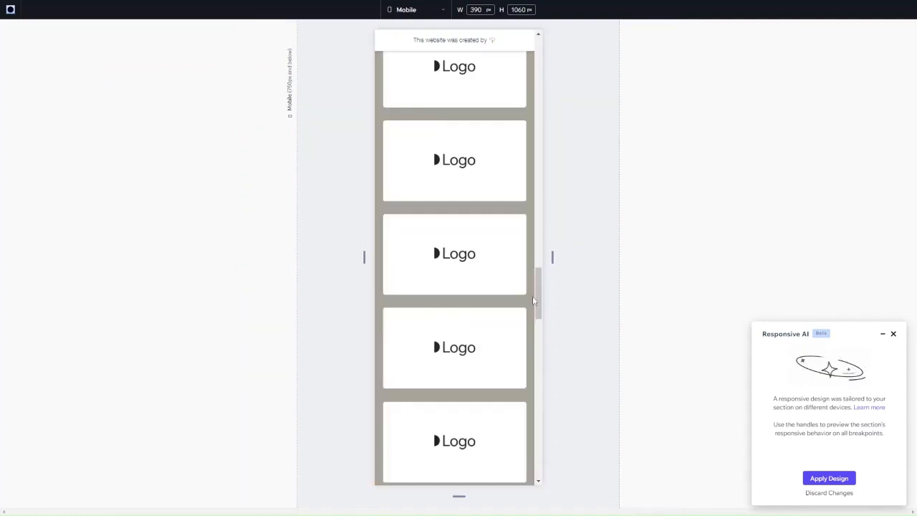
scroll(483, 344, "down", 2)
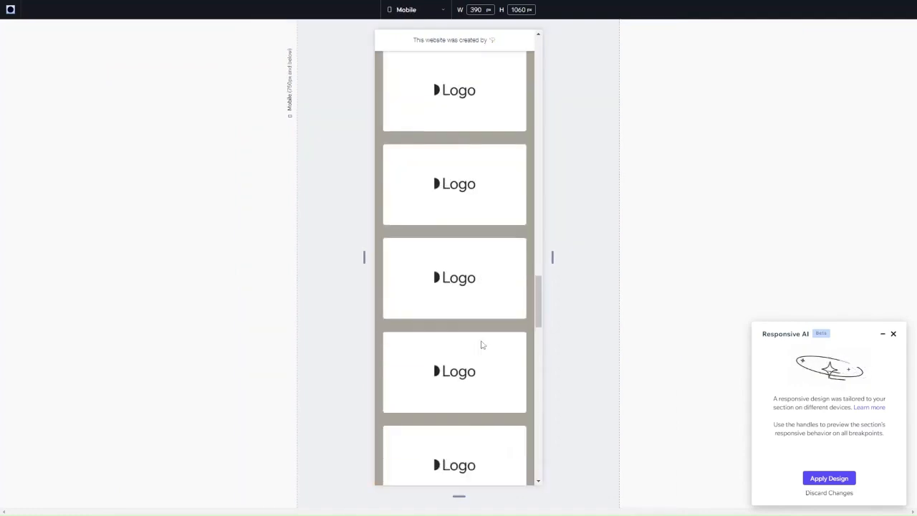
scroll(481, 344, "down", 10)
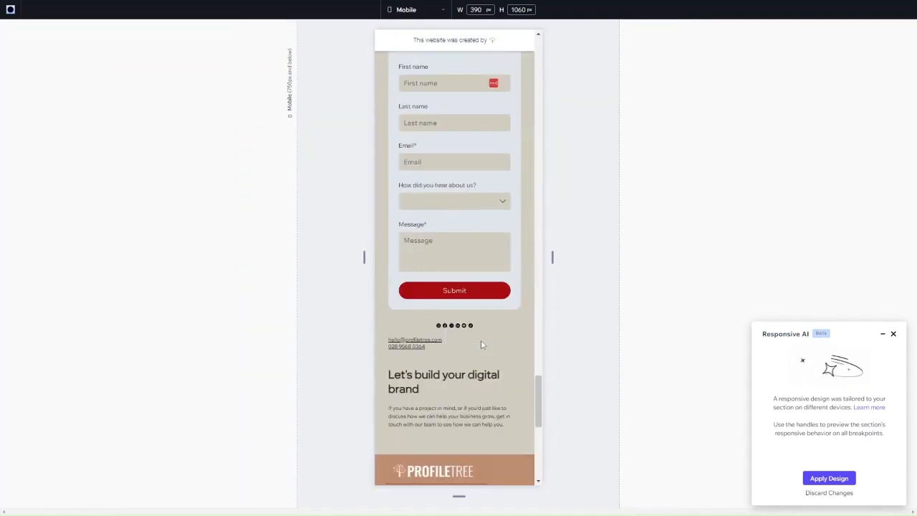
left_click(829, 479)
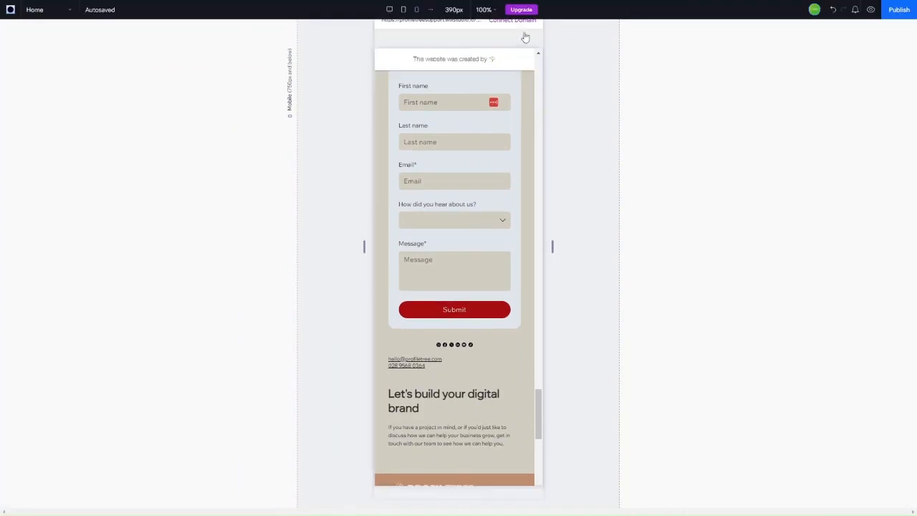
Step: Switch back to the 1580px desktop breakpoint and select the contact section
left_click(390, 10)
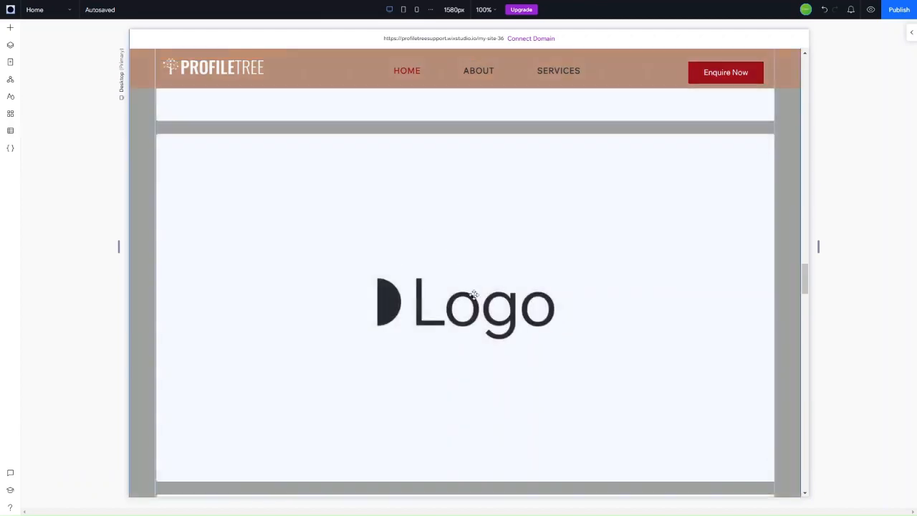
scroll(474, 294, "down", 5)
scroll(474, 295, "down", 10)
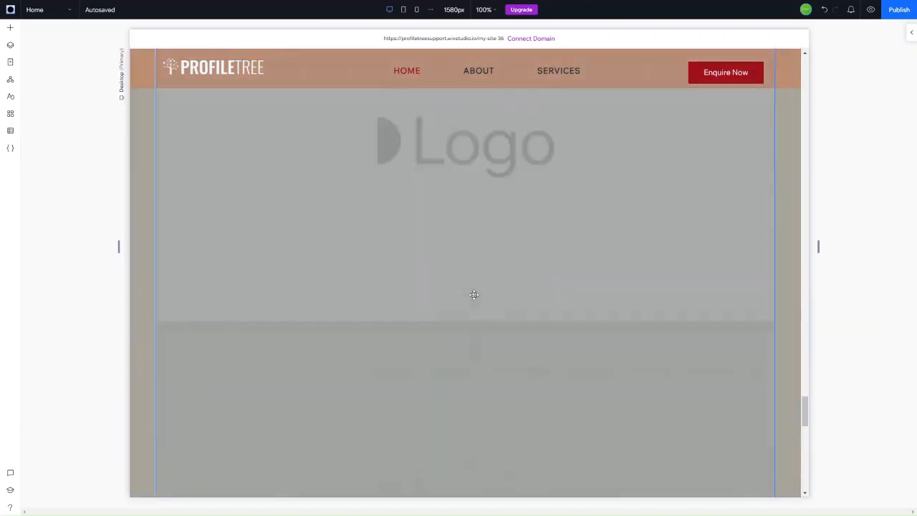
scroll(473, 294, "up", 5)
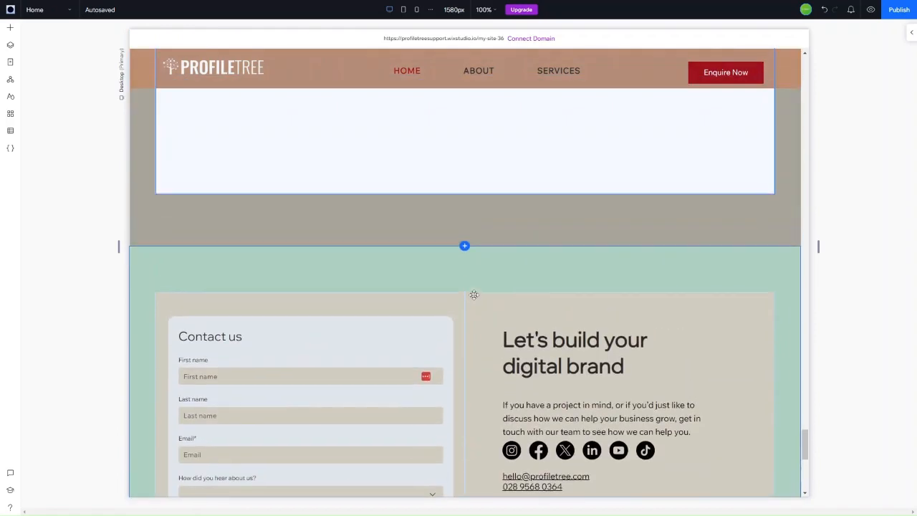
left_click(481, 270)
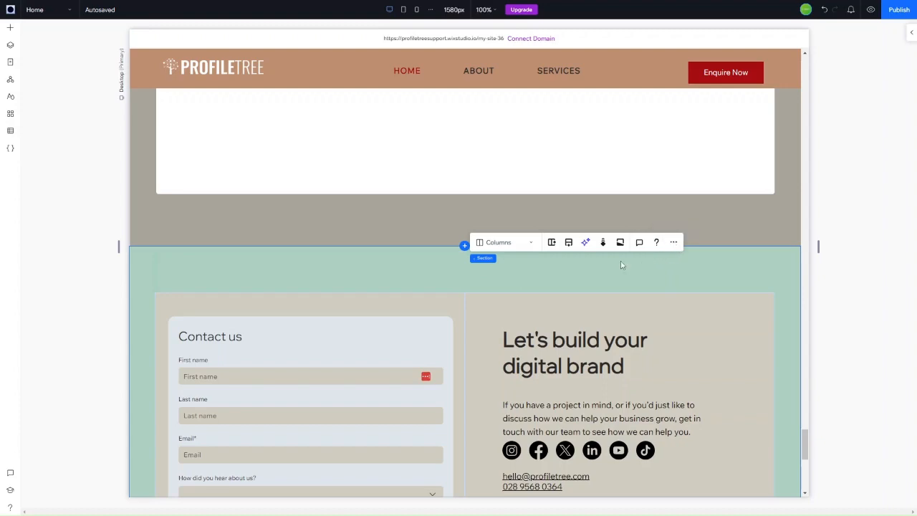
Step: Set the contact section as a global section via its right-click Set as Global menu
left_click(907, 36)
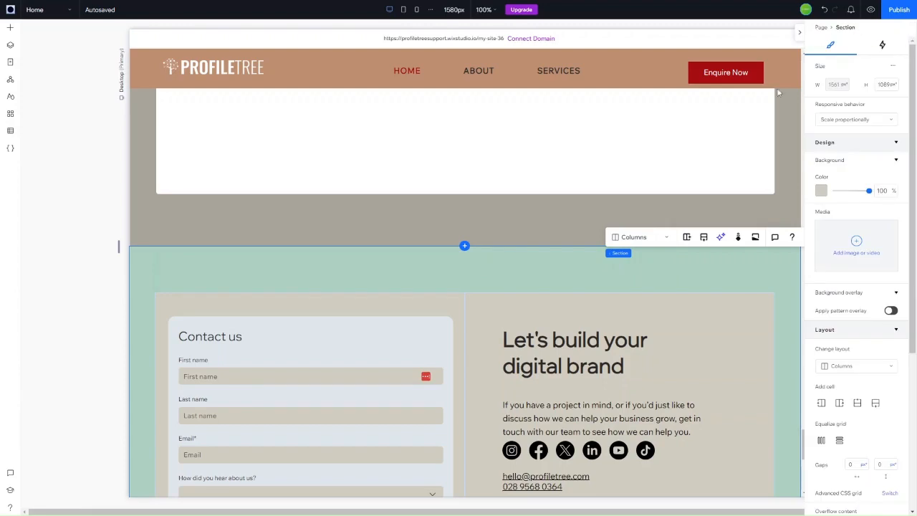
right_click(739, 264)
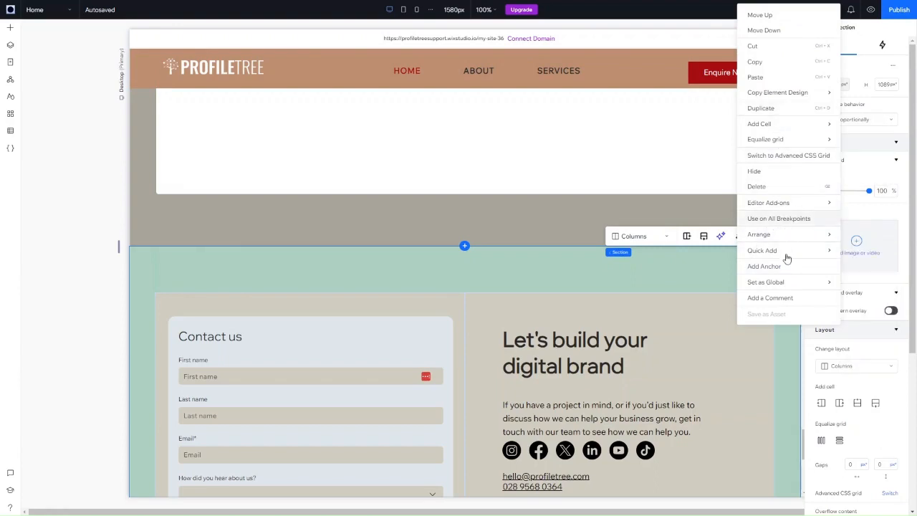
mouse_move(788, 283)
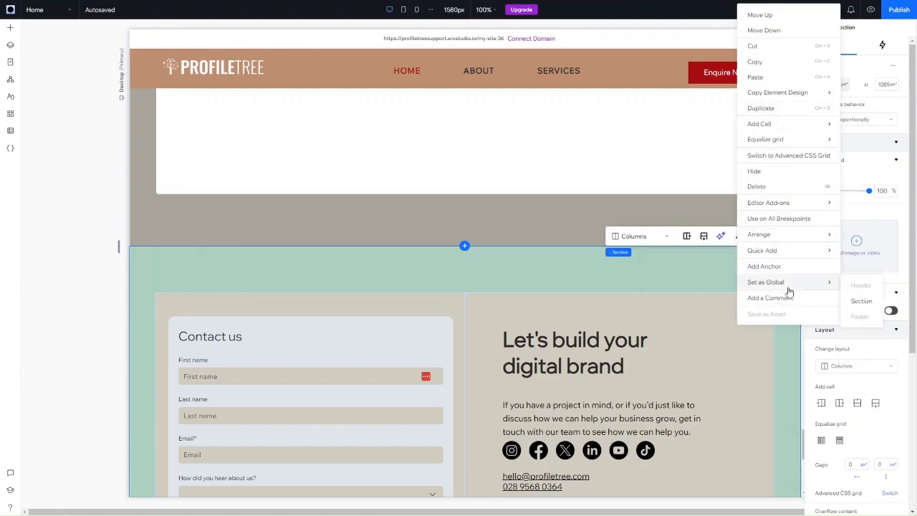
left_click(866, 310)
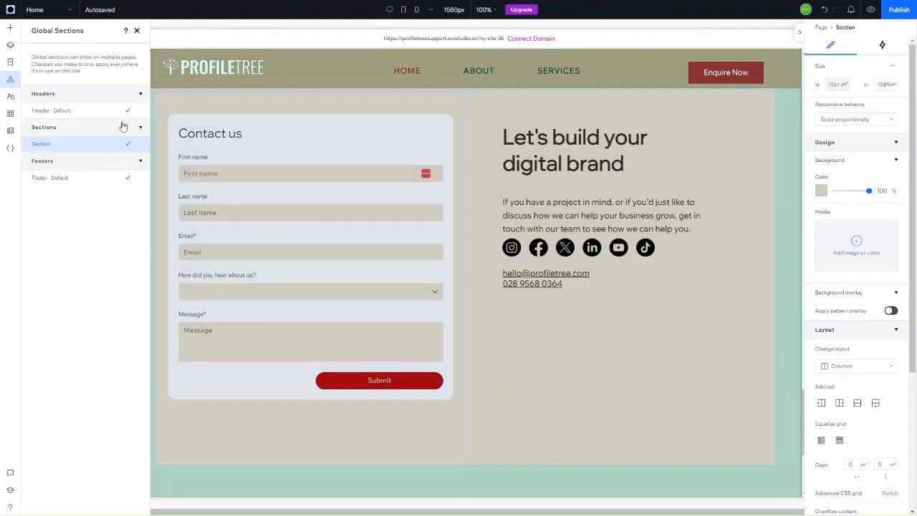
Step: Rename the new global section to 'Contact Us' in the Global Sections panel
mouse_move(130, 144)
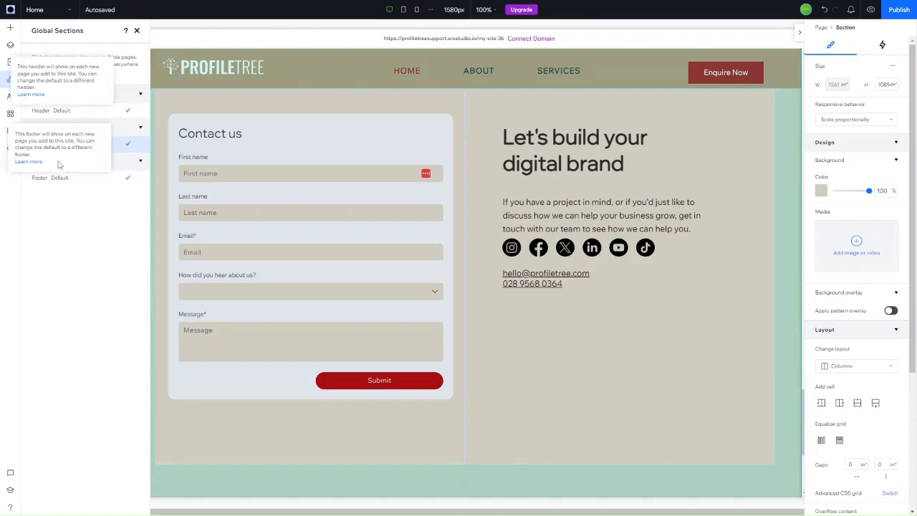
left_click(139, 144)
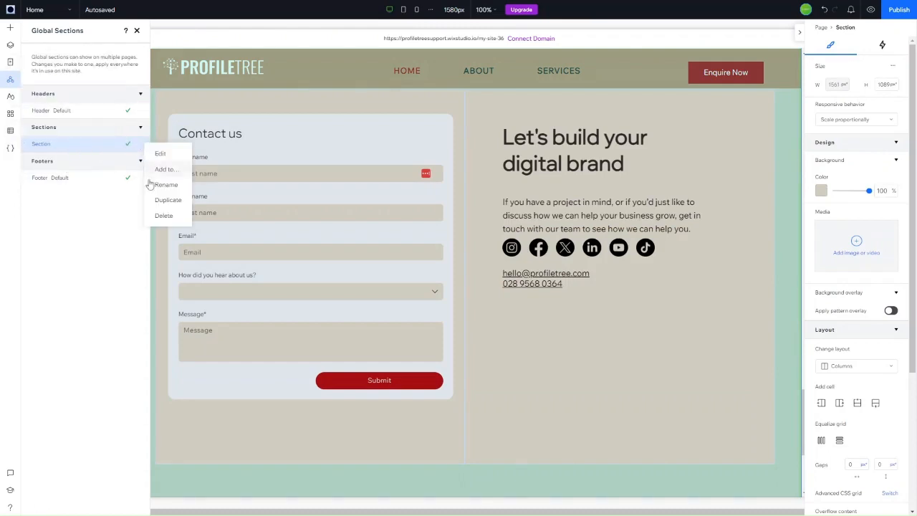
left_click(166, 185)
type("Con")
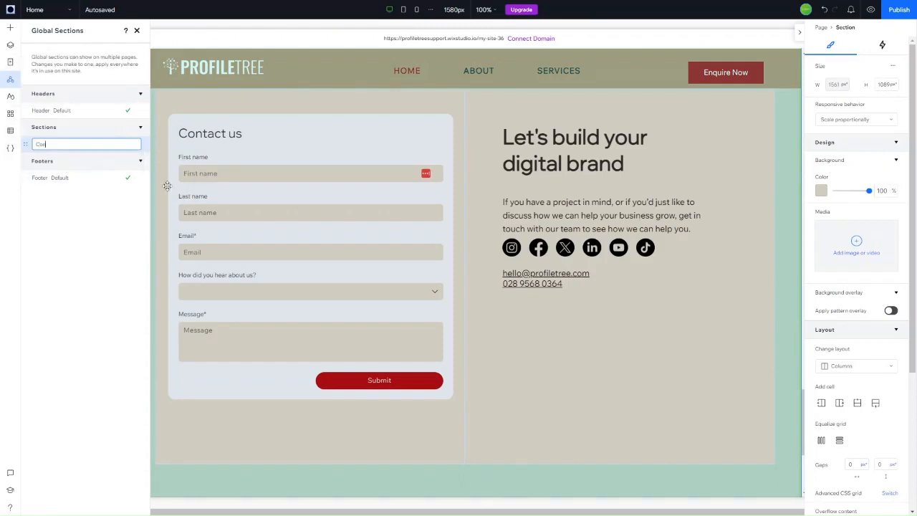
type("tact Us")
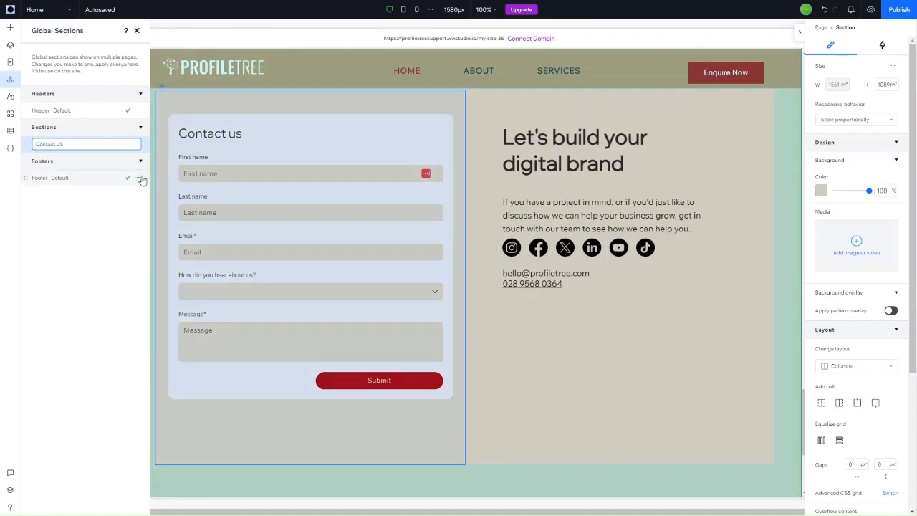
left_click(100, 231)
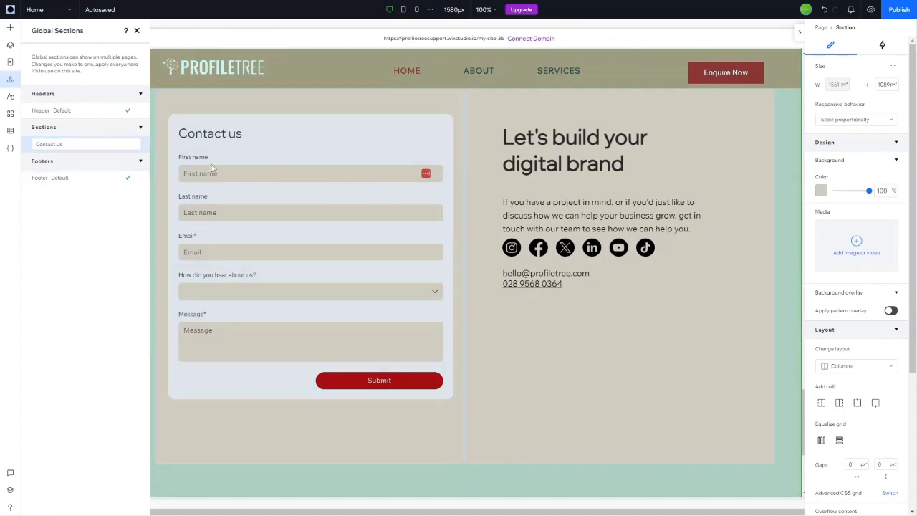
scroll(341, 286, "up", 10)
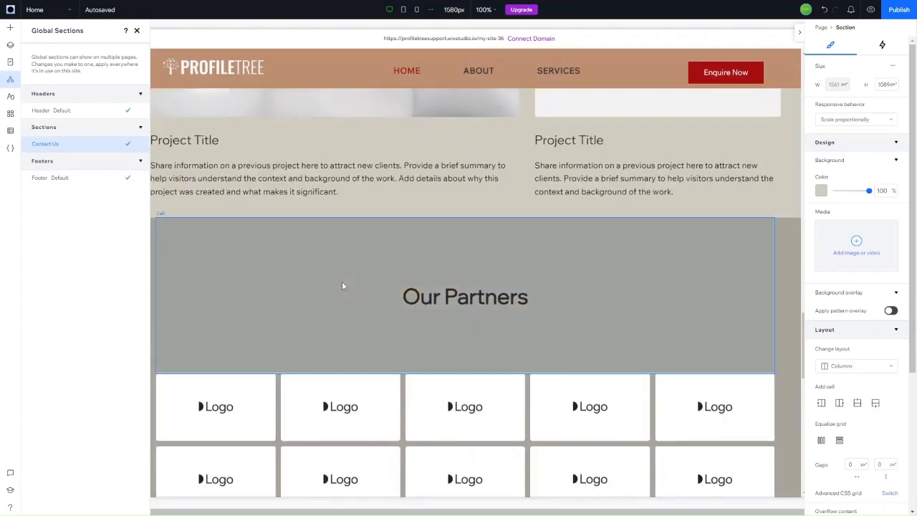
scroll(341, 286, "down", 3)
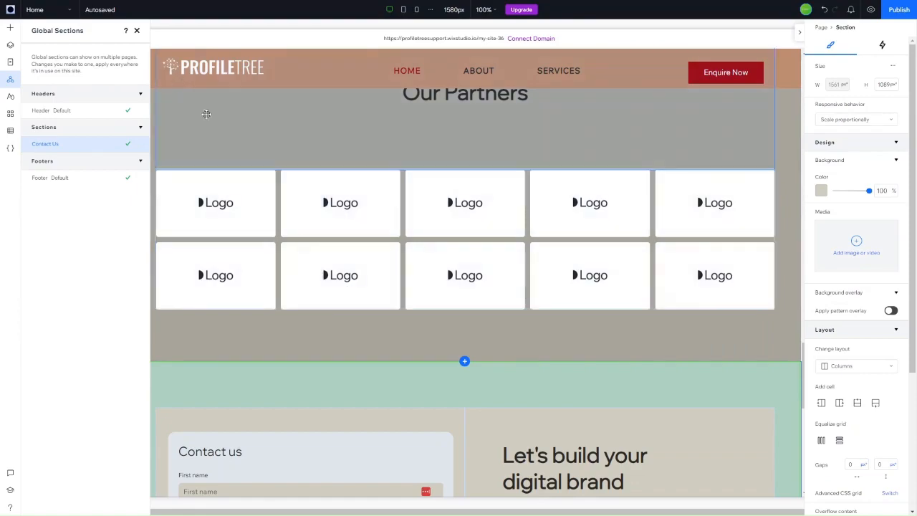
scroll(353, 306, "down", 5)
scroll(353, 306, "up", 15)
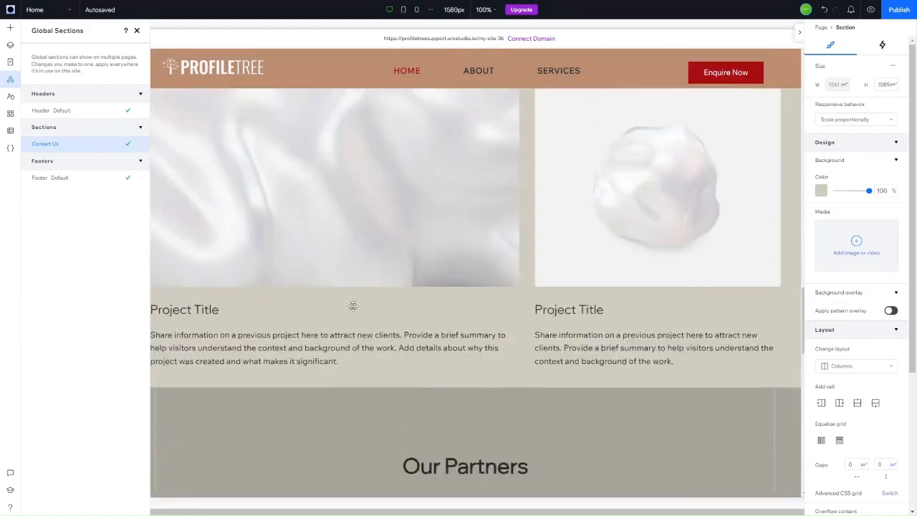
scroll(353, 306, "up", 12)
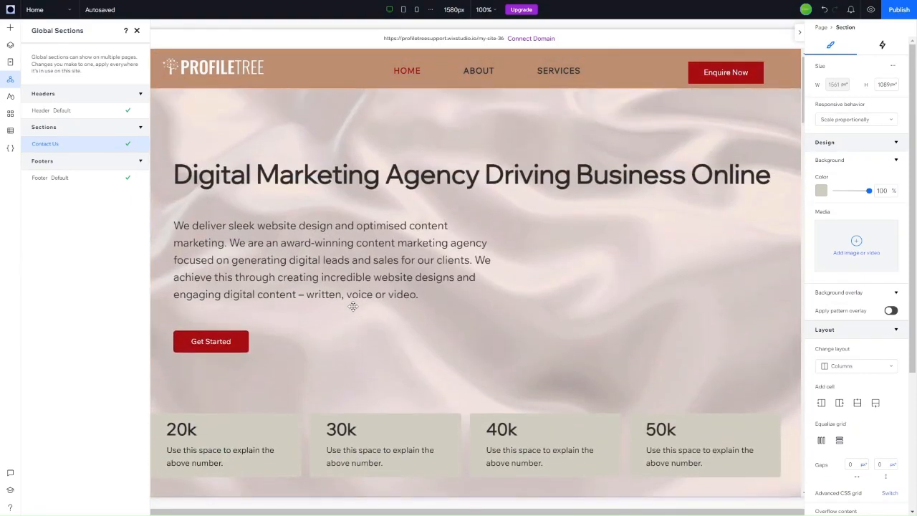
scroll(354, 306, "down", 3)
scroll(353, 306, "down", 5)
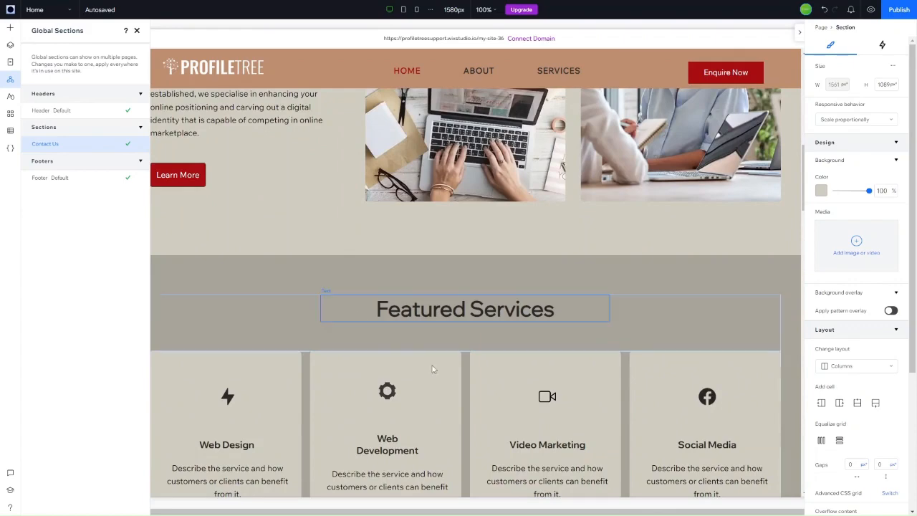
scroll(477, 200, "up", 7)
scroll(477, 200, "down", 10)
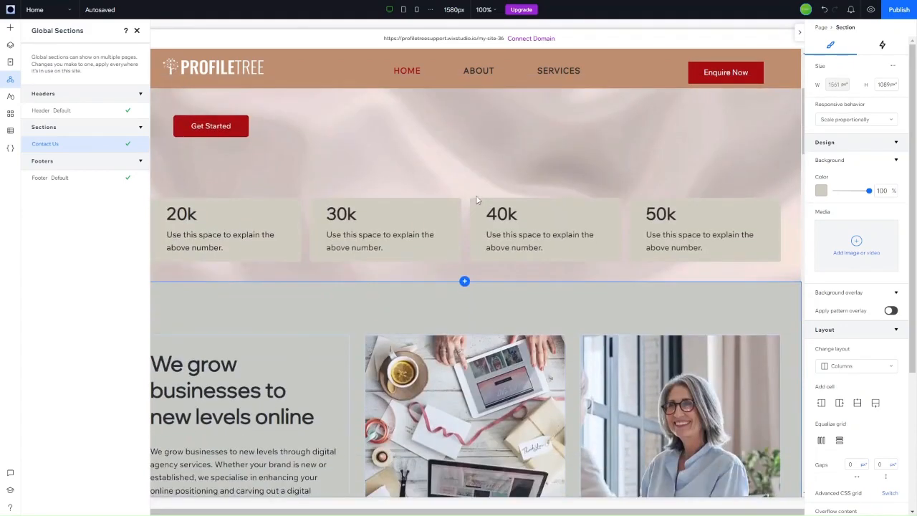
scroll(477, 200, "down", 5)
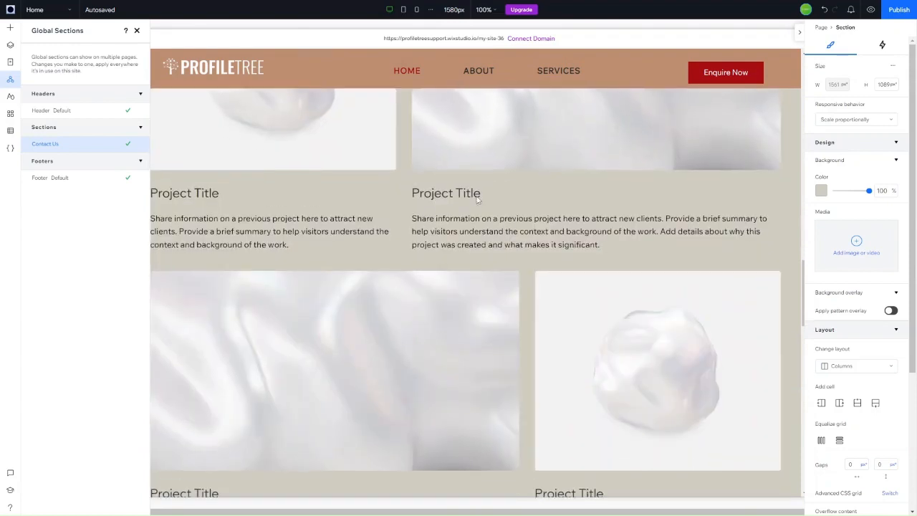